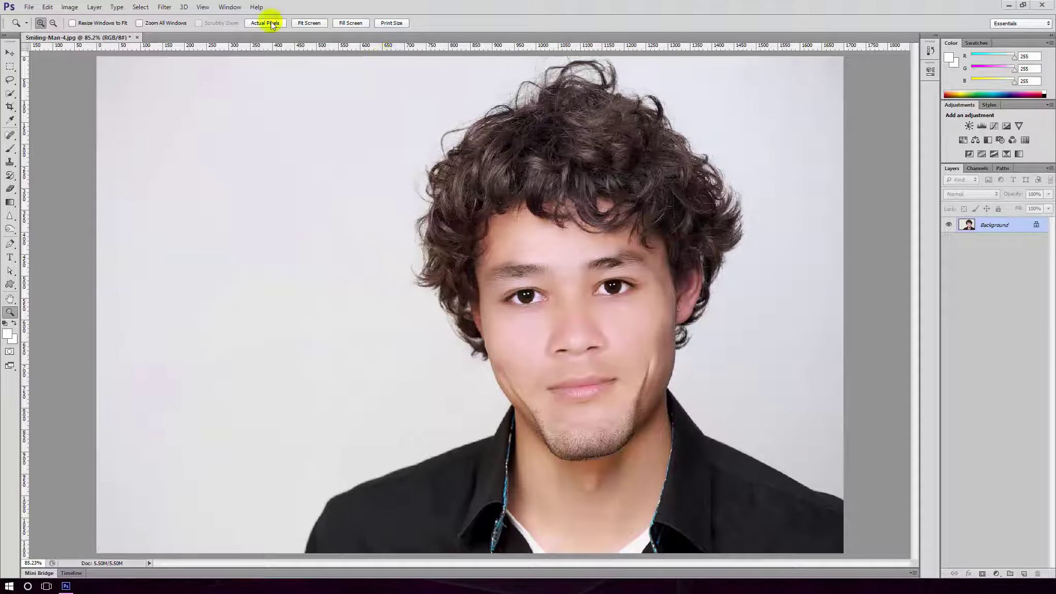
# Step: Launch the Fluid Mask 3 filter on Smiling-Man-4.jpg from Photoshop
pyautogui.click(509, 175)
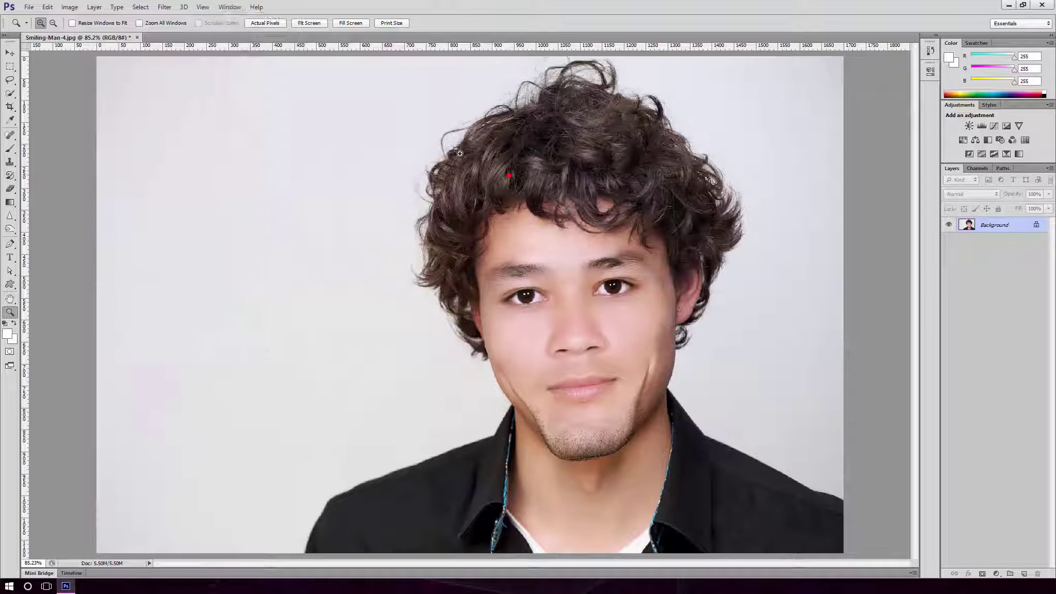
pyautogui.click(215, 13)
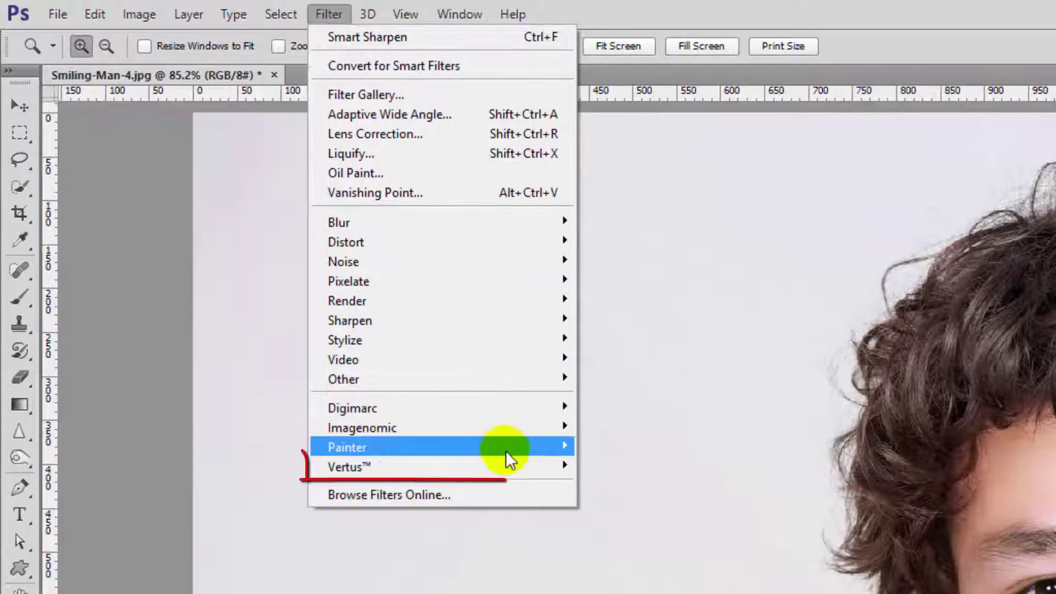
pyautogui.moveTo(349, 467)
pyautogui.click(630, 466)
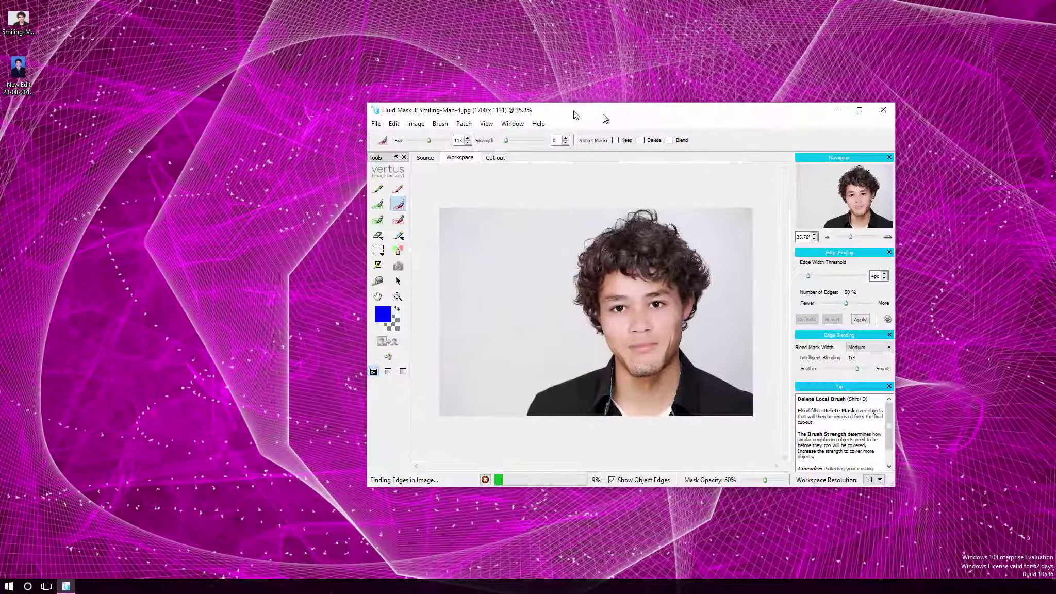
# Step: Maximize the Fluid Mask 3 window by dragging its title bar to the screen top
pyautogui.moveTo(512, 106); pyautogui.dragTo(512, 3)
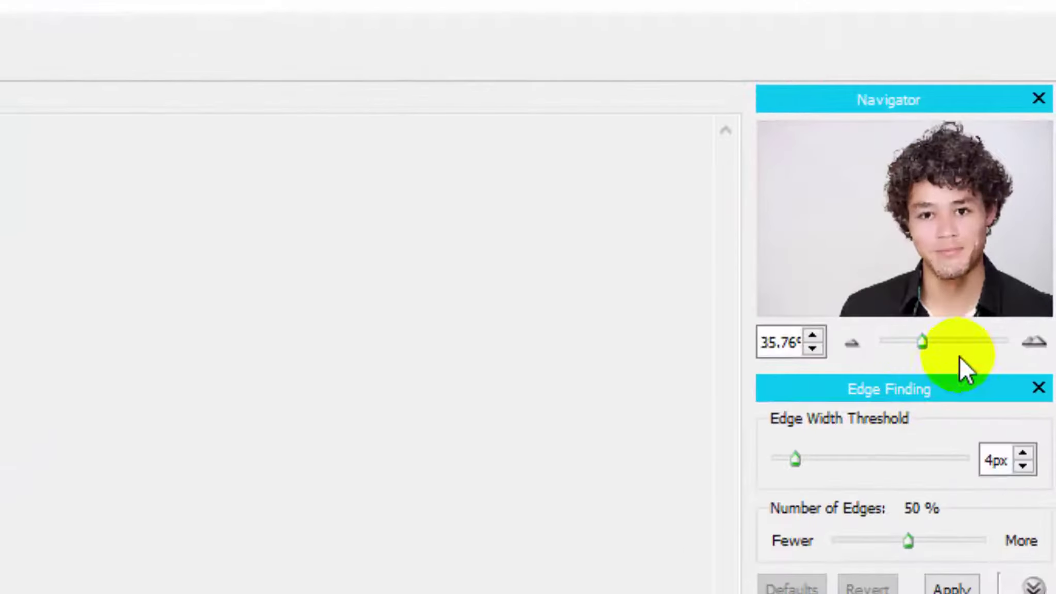
# Step: Zoom the photo to about 69.8% and widen the side panels for a bigger navigator preview
pyautogui.click(1027, 346)
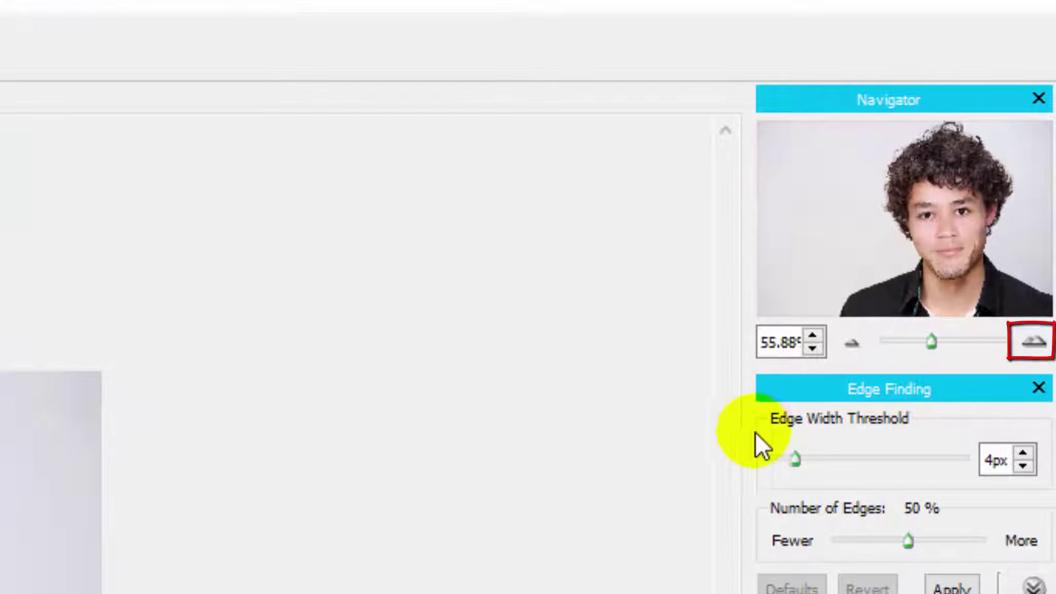
pyautogui.moveTo(745, 427)
pyautogui.mouseDown()
pyautogui.moveTo(475, 462)
pyautogui.moveTo(536, 448)
pyautogui.mouseUp()
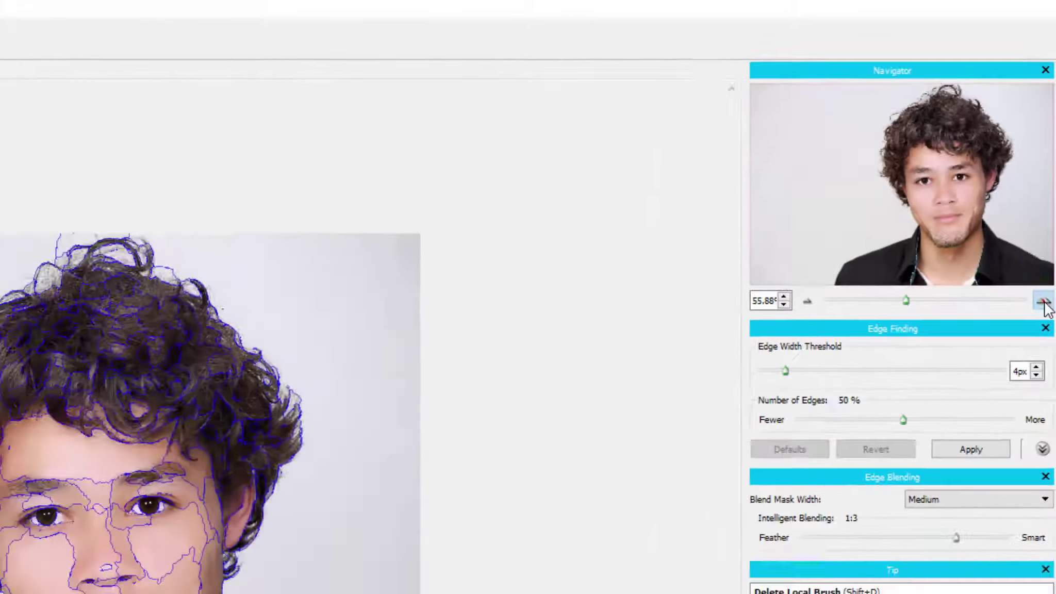
pyautogui.click(1049, 179)
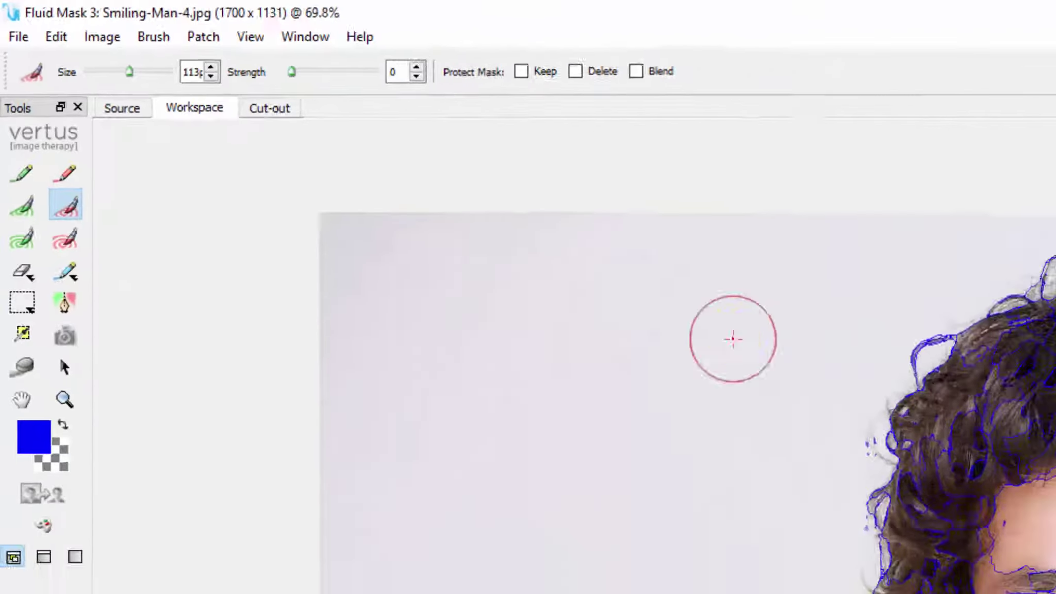
# Step: Delete-mask the left and right grey background, then Auto-Fill the man with Keep
pyautogui.moveTo(351, 162); pyautogui.dragTo(264, 361)
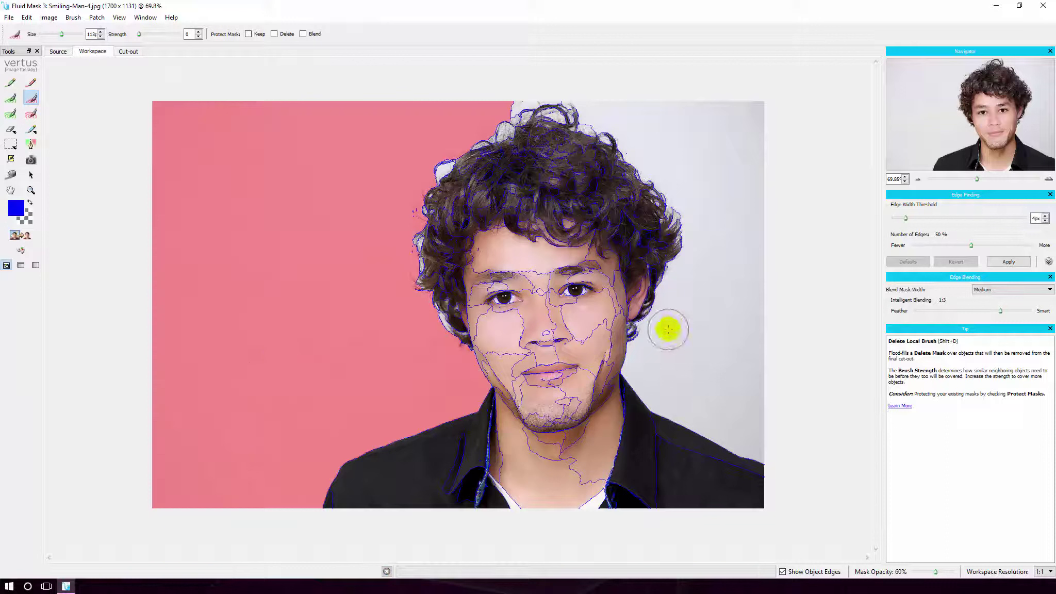
pyautogui.moveTo(668, 329); pyautogui.dragTo(638, 106)
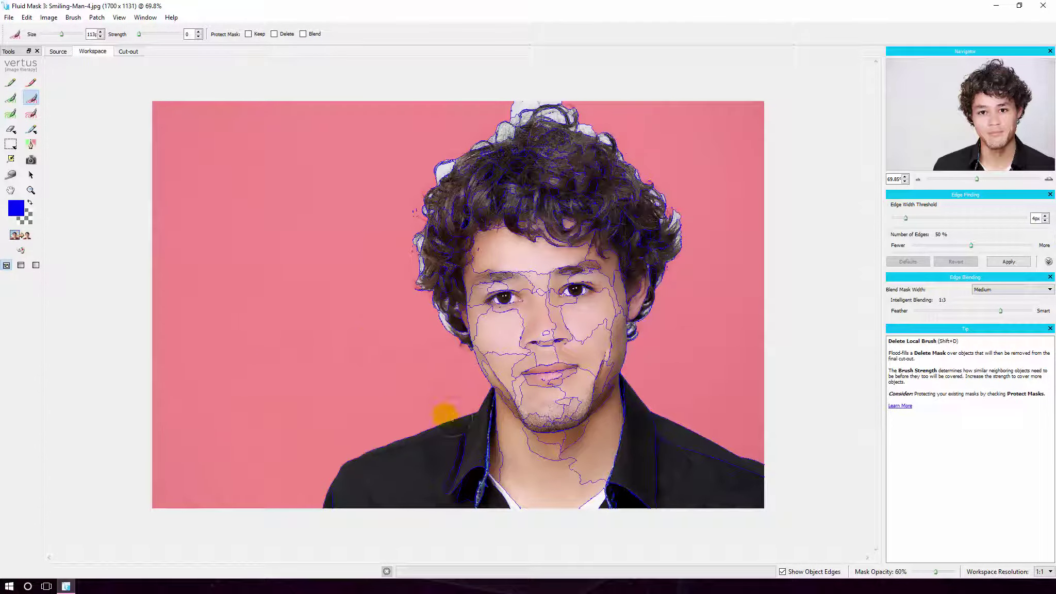
pyautogui.click(402, 245)
pyautogui.rightClick(484, 244)
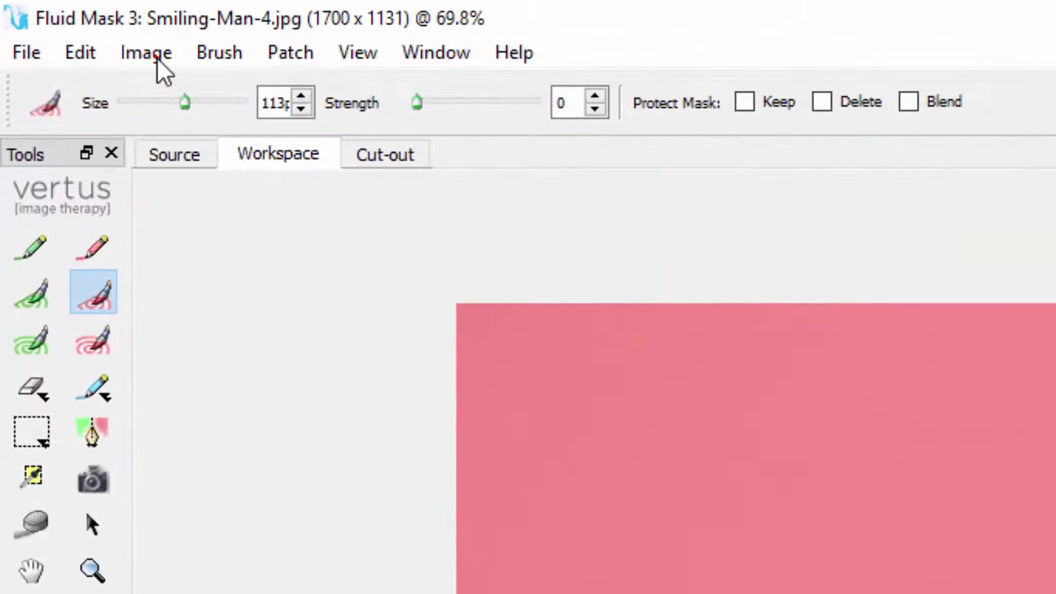
pyautogui.click(157, 60)
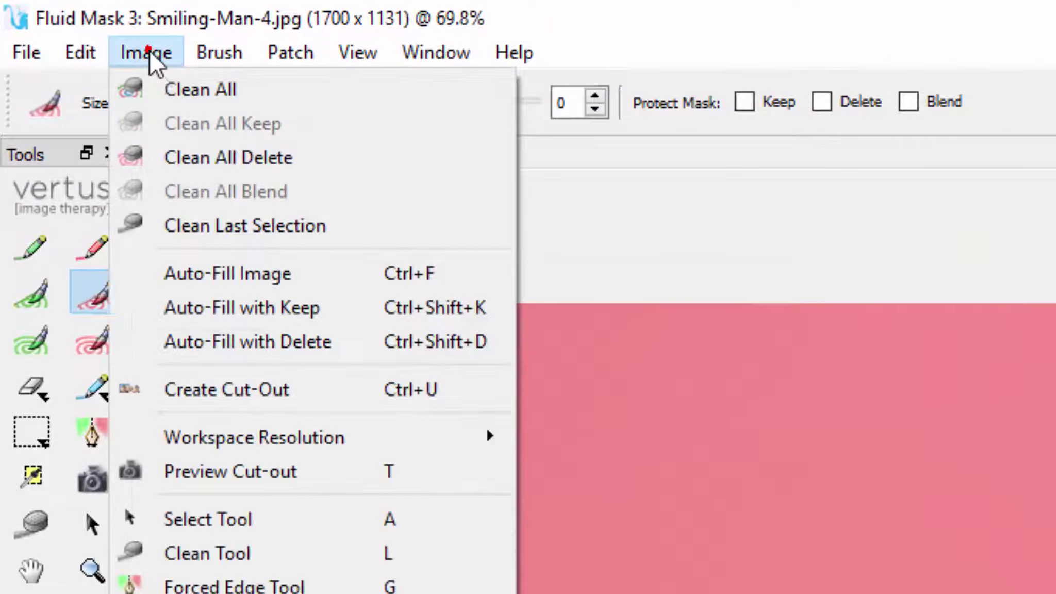
pyautogui.click(323, 315)
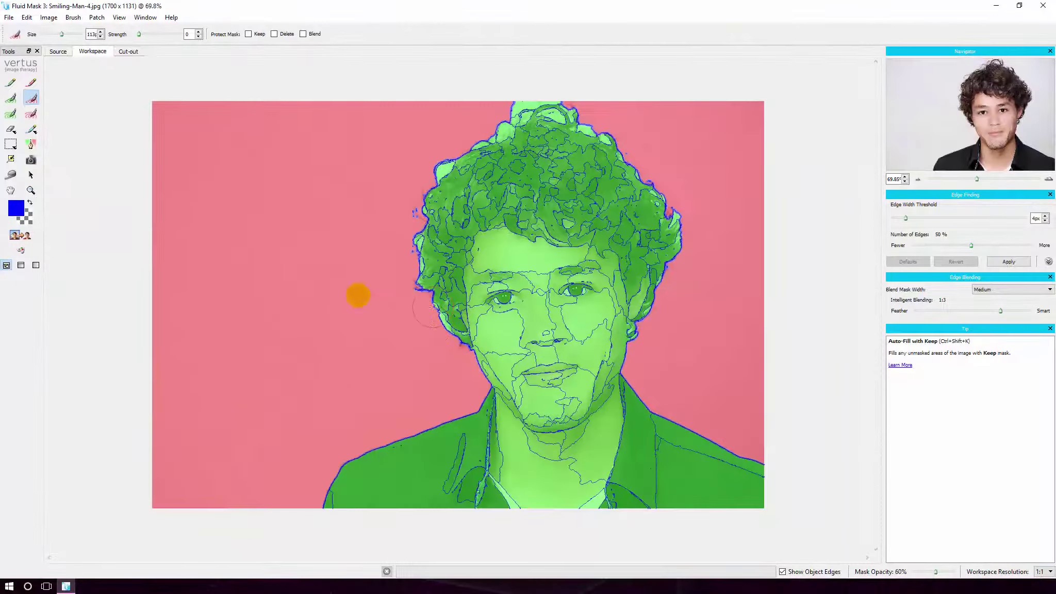
# Step: Render the man's cut-out on blue, then go back to the masked Workspace view
pyautogui.click(46, 153)
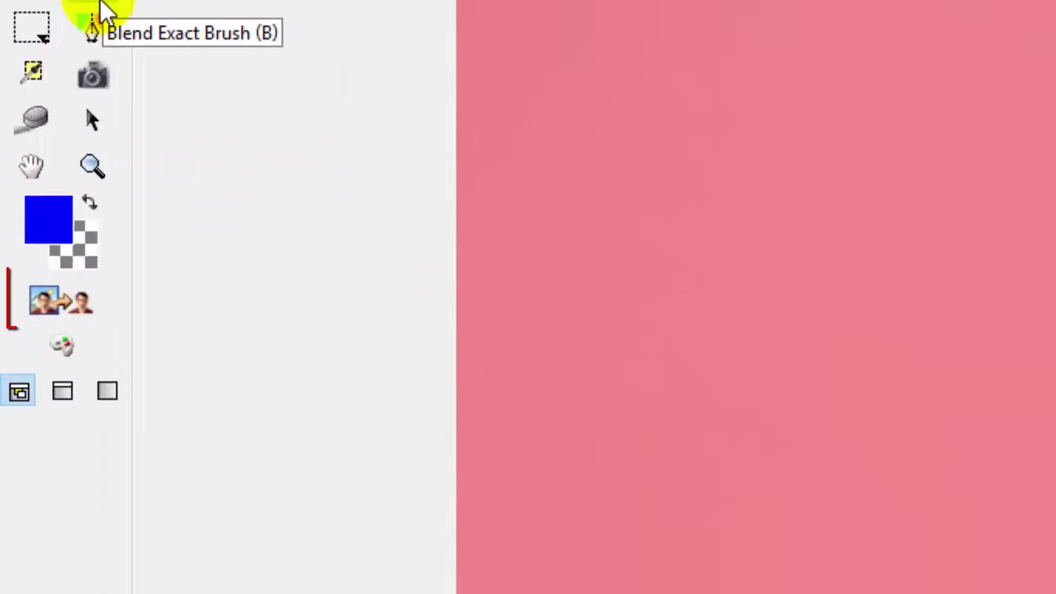
pyautogui.click(18, 238)
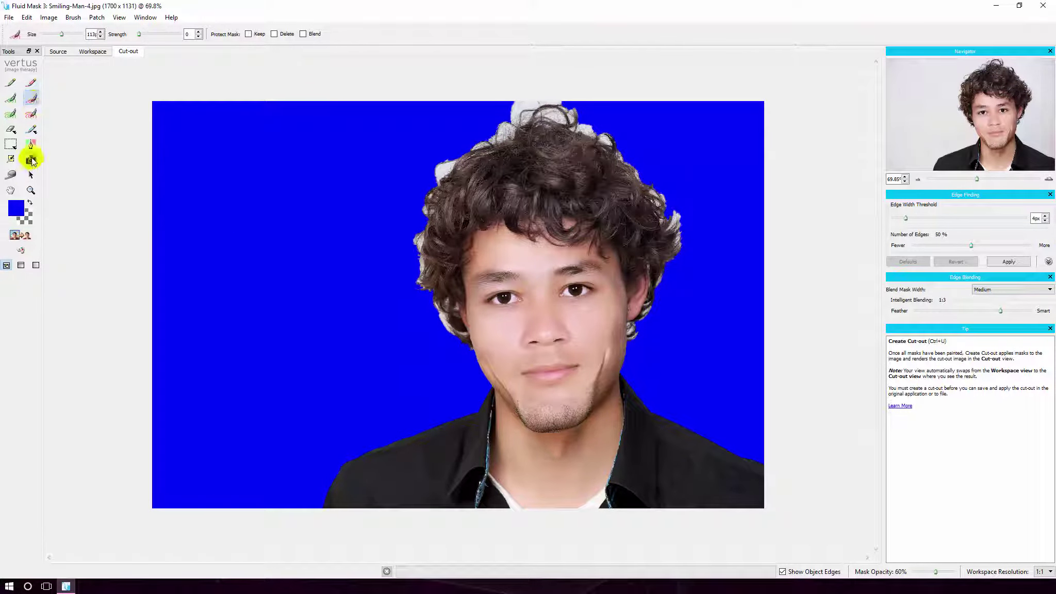
pyautogui.click(85, 51)
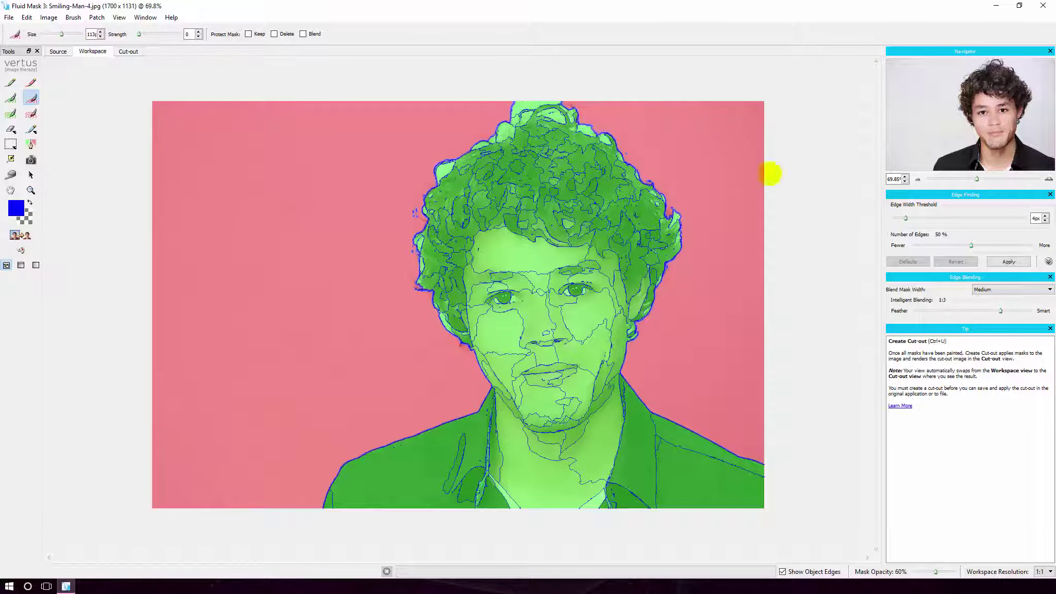
# Step: Zoom in further and select the Blend Exact Brush at a smaller size
pyautogui.click(1049, 179)
pyautogui.scroll(1, 615, 261)
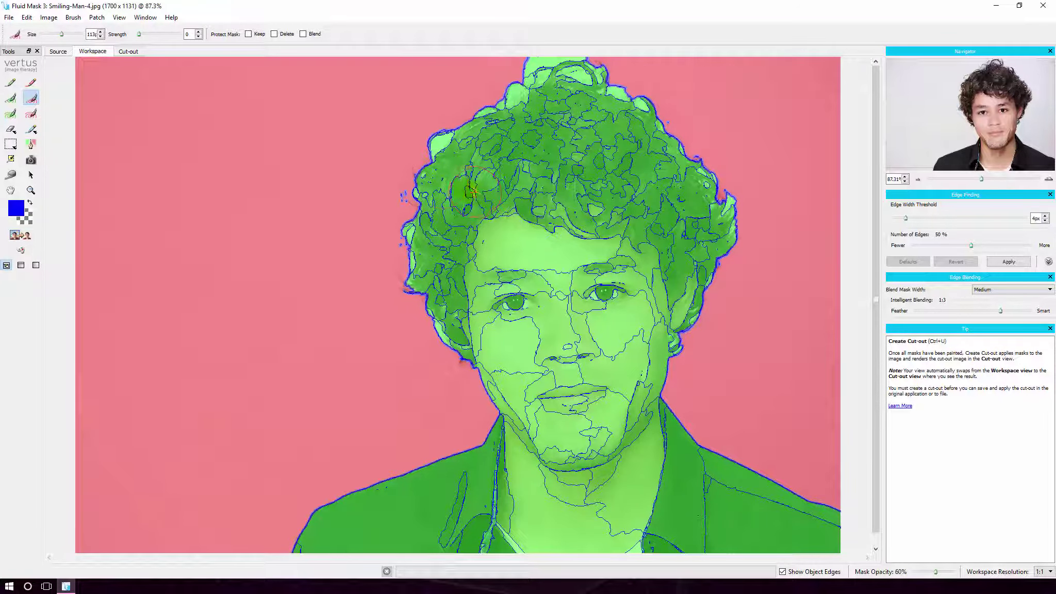
pyautogui.click(32, 149)
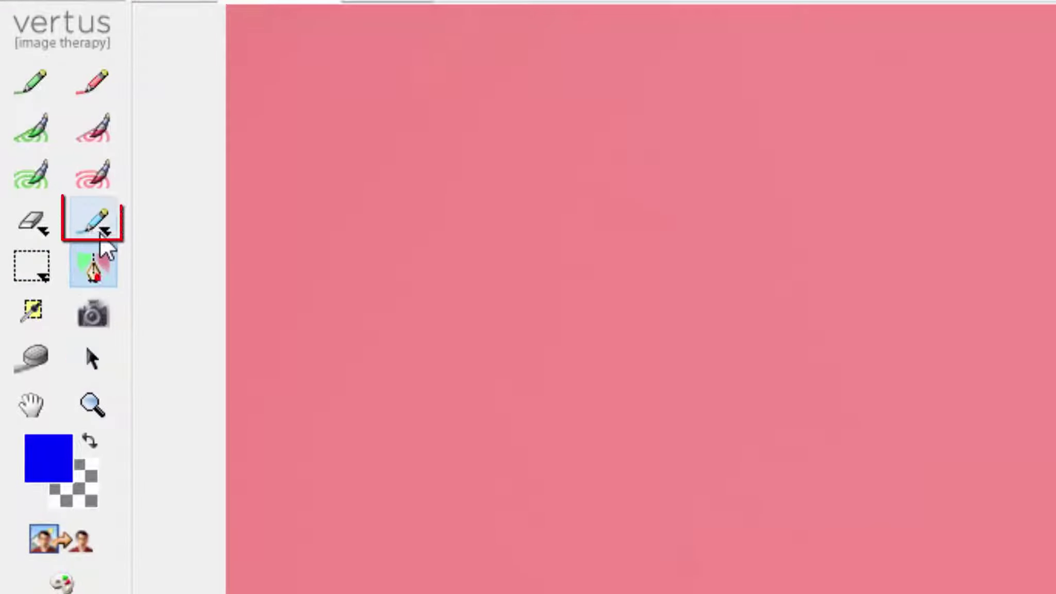
pyautogui.click(100, 232)
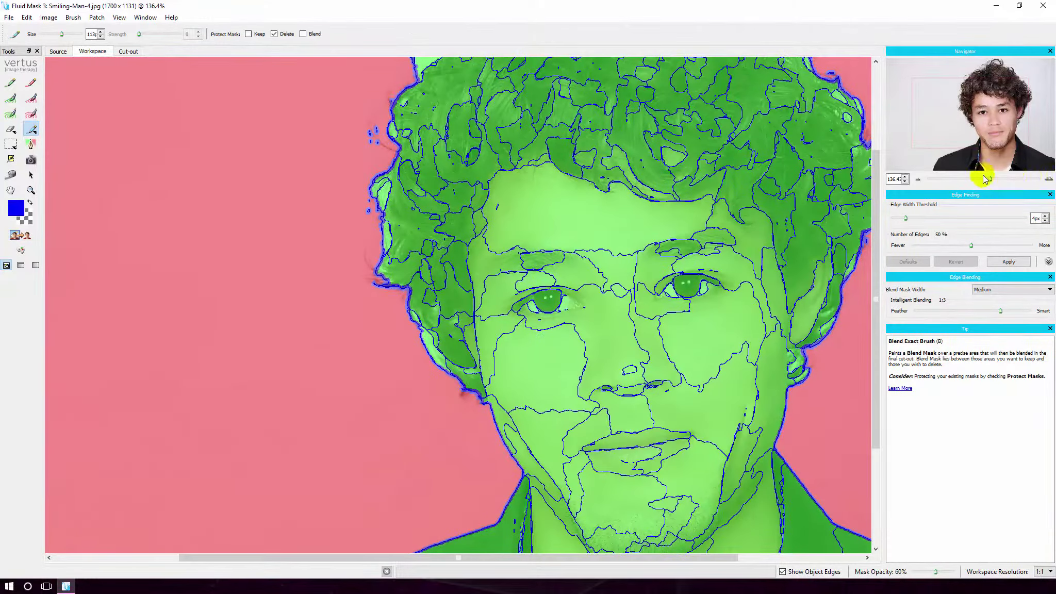
# Step: Zoom to 213.2%, pan to the top of the hair, and return to the blend brush
pyautogui.click(1048, 179)
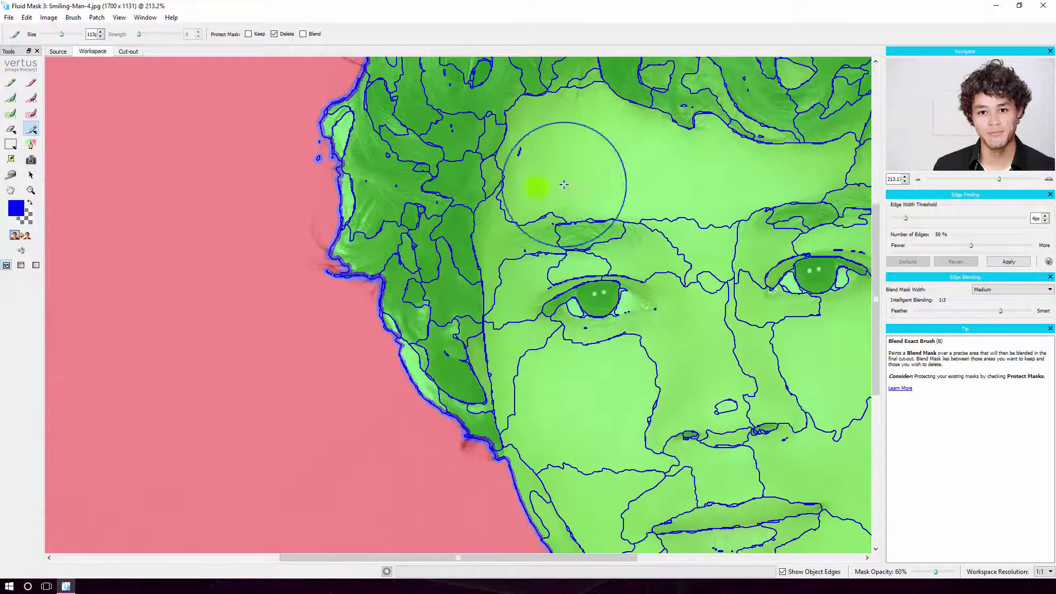
pyautogui.press('h')
pyautogui.moveTo(503, 62); pyautogui.dragTo(358, 378)
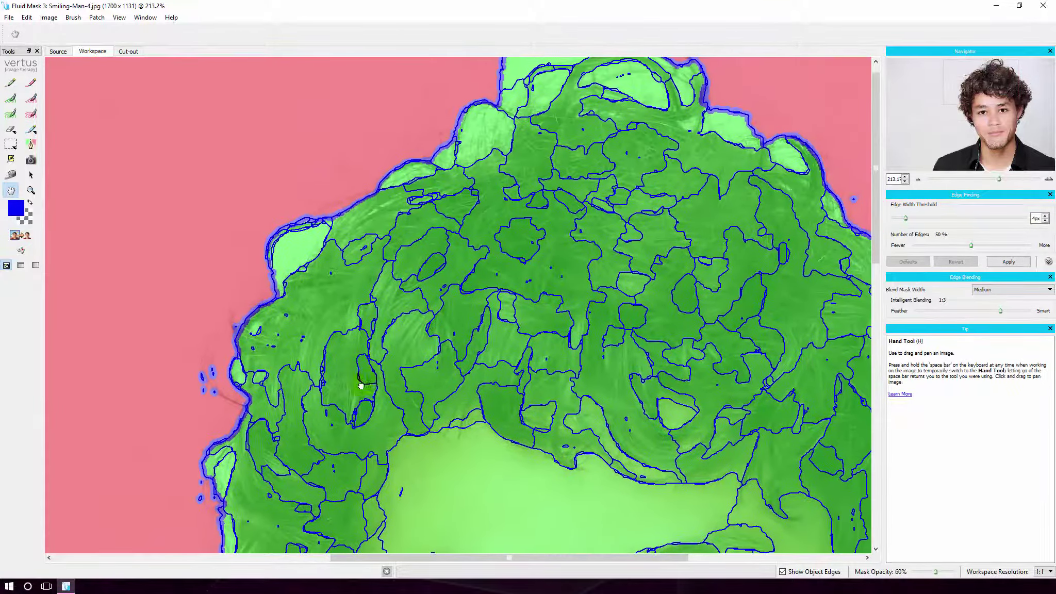
pyautogui.moveTo(455, 217); pyautogui.dragTo(456, 311)
pyautogui.press('b')
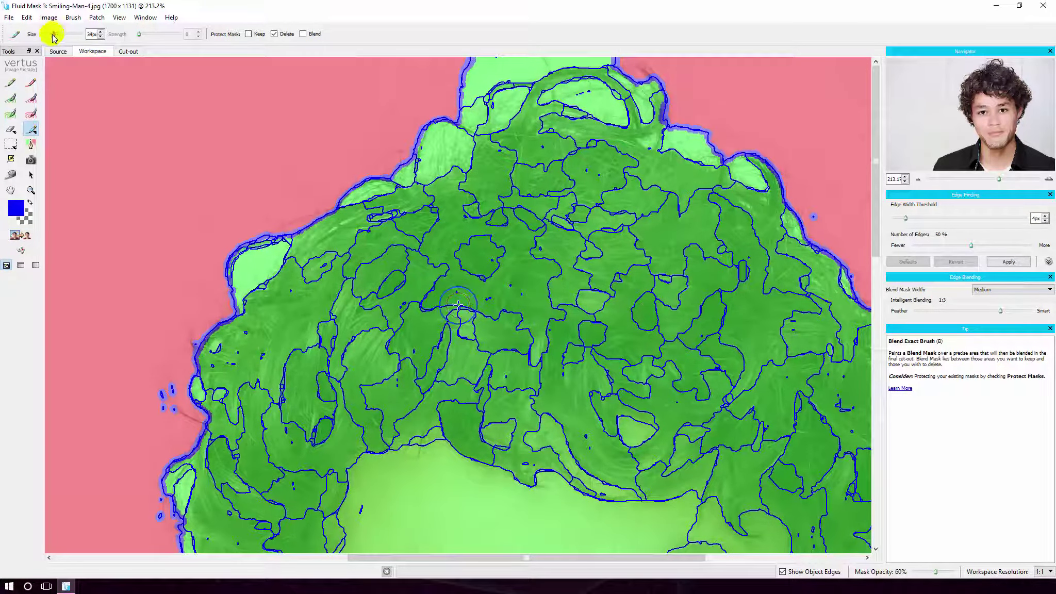
# Step: Blend-mask the frizzy hair edge across the top and down the upper right side
pyautogui.moveTo(521, 68)
pyautogui.mouseDown()
pyautogui.moveTo(455, 154)
pyautogui.moveTo(399, 134)
pyautogui.moveTo(400, 169)
pyautogui.moveTo(309, 191)
pyautogui.moveTo(281, 233)
pyautogui.mouseUp()
pyautogui.moveTo(429, 163)
pyautogui.mouseDown()
pyautogui.moveTo(483, 66)
pyautogui.moveTo(537, 62)
pyautogui.moveTo(503, 113)
pyautogui.moveTo(613, 113)
pyautogui.moveTo(712, 145)
pyautogui.moveTo(686, 150)
pyautogui.moveTo(639, 92)
pyautogui.moveTo(582, 70)
pyautogui.mouseUp()
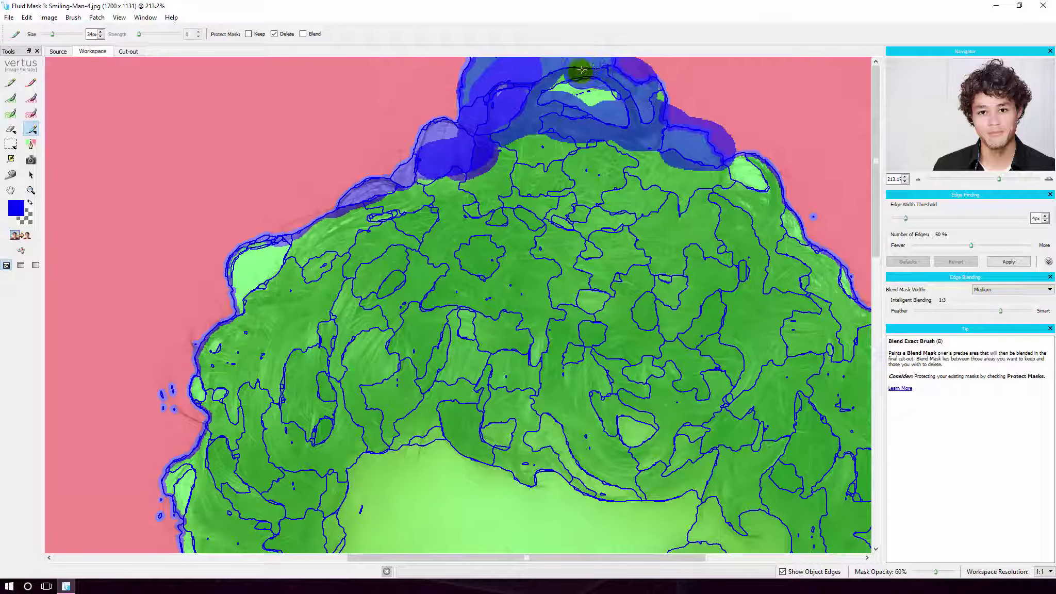
pyautogui.moveTo(648, 115); pyautogui.dragTo(645, 114)
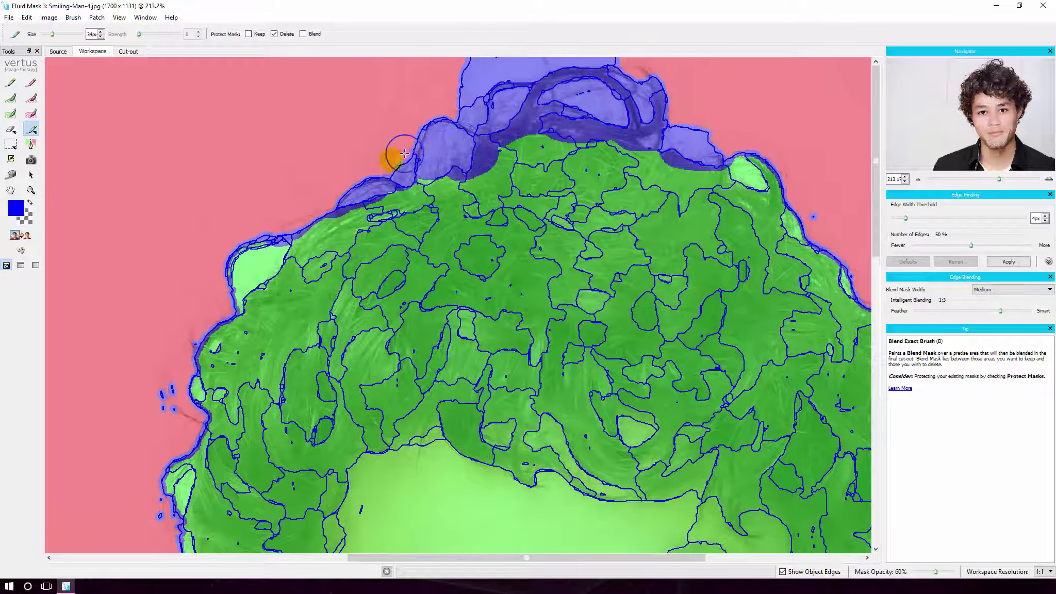
pyautogui.moveTo(721, 151)
pyautogui.mouseDown()
pyautogui.moveTo(782, 187)
pyautogui.moveTo(792, 218)
pyautogui.moveTo(750, 196)
pyautogui.moveTo(814, 243)
pyautogui.moveTo(857, 302)
pyautogui.moveTo(887, 269)
pyautogui.mouseUp()
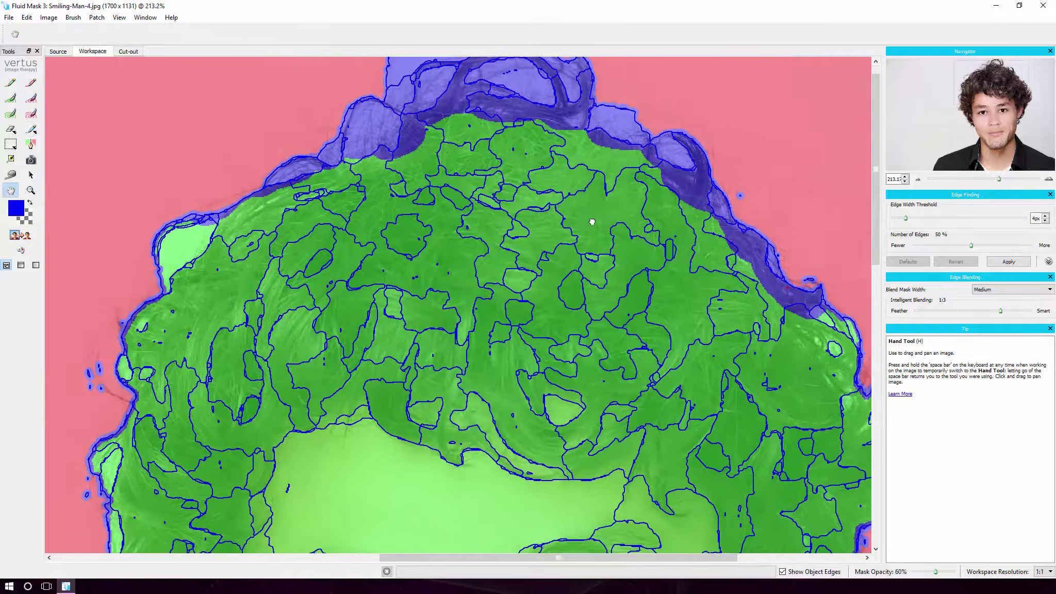
# Step: Extend the blend mask down the right hair edge past the temple toward the ear
pyautogui.moveTo(771, 281); pyautogui.dragTo(477, 203)
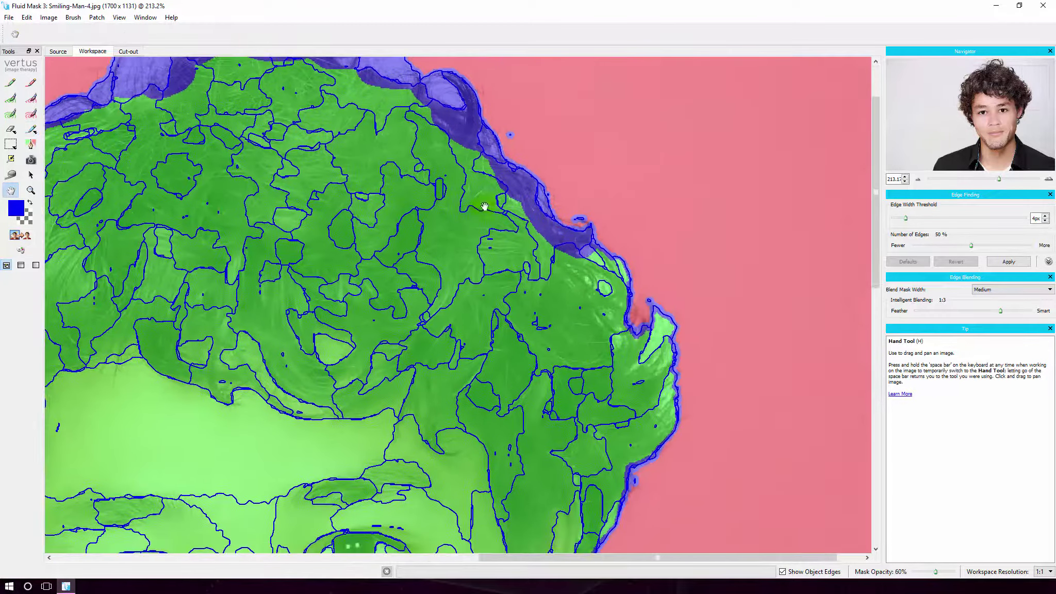
pyautogui.moveTo(604, 248)
pyautogui.mouseDown()
pyautogui.moveTo(591, 240)
pyautogui.moveTo(616, 268)
pyautogui.moveTo(570, 274)
pyautogui.moveTo(602, 310)
pyautogui.moveTo(614, 285)
pyautogui.moveTo(619, 344)
pyautogui.moveTo(668, 325)
pyautogui.moveTo(648, 359)
pyautogui.moveTo(668, 428)
pyautogui.mouseUp()
pyautogui.moveTo(668, 428)
pyautogui.mouseDown()
pyautogui.moveTo(670, 384)
pyautogui.moveTo(637, 394)
pyautogui.mouseUp()
pyautogui.moveTo(637, 395)
pyautogui.mouseDown()
pyautogui.moveTo(652, 375)
pyautogui.moveTo(644, 441)
pyautogui.mouseUp()
pyautogui.scroll(-5, 649, 336)
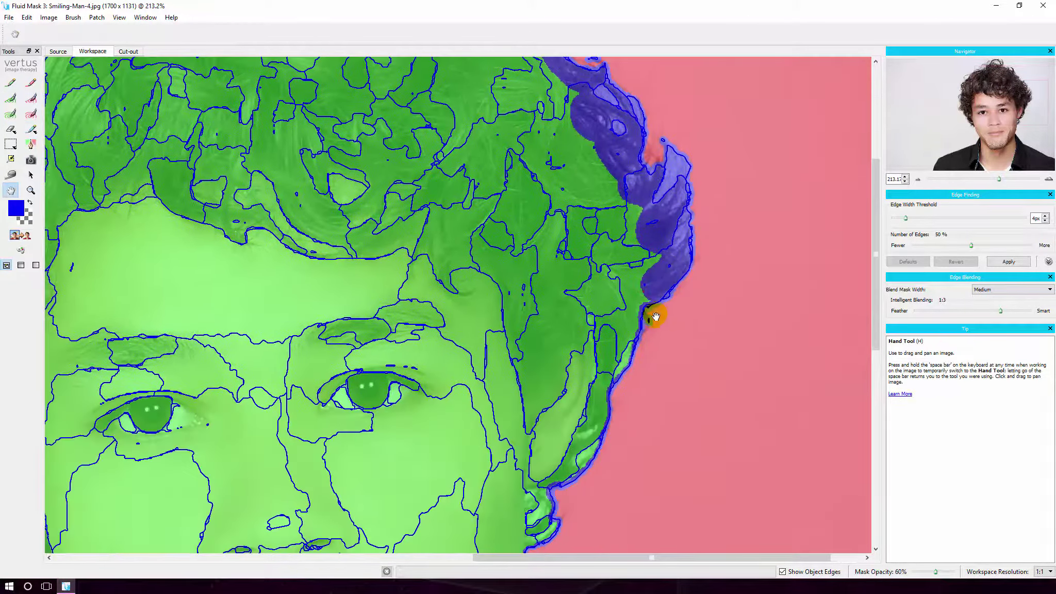
pyautogui.moveTo(656, 296); pyautogui.dragTo(573, 493)
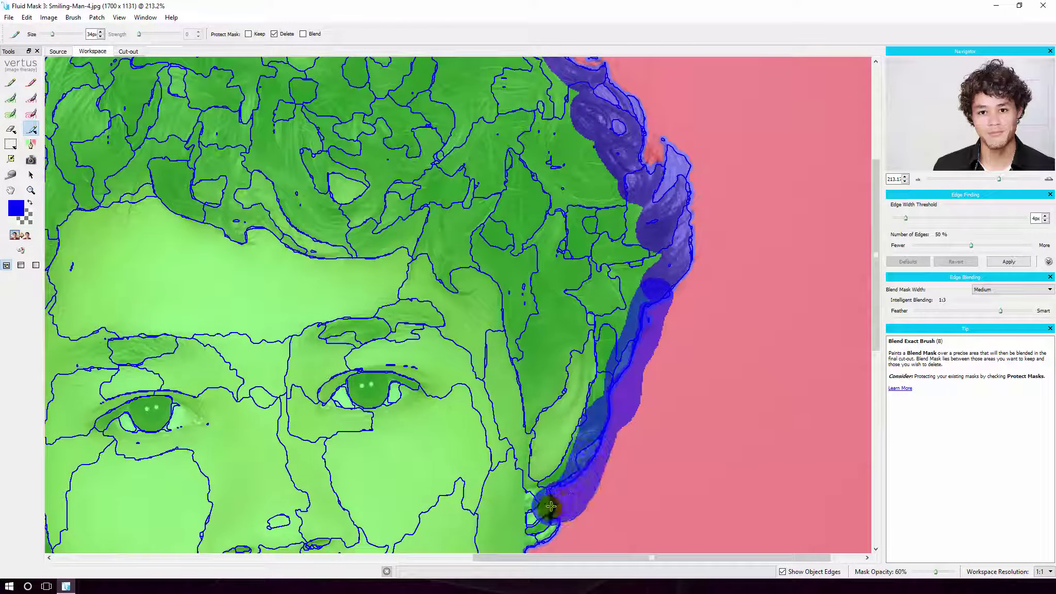
pyautogui.scroll(-5, 542, 361)
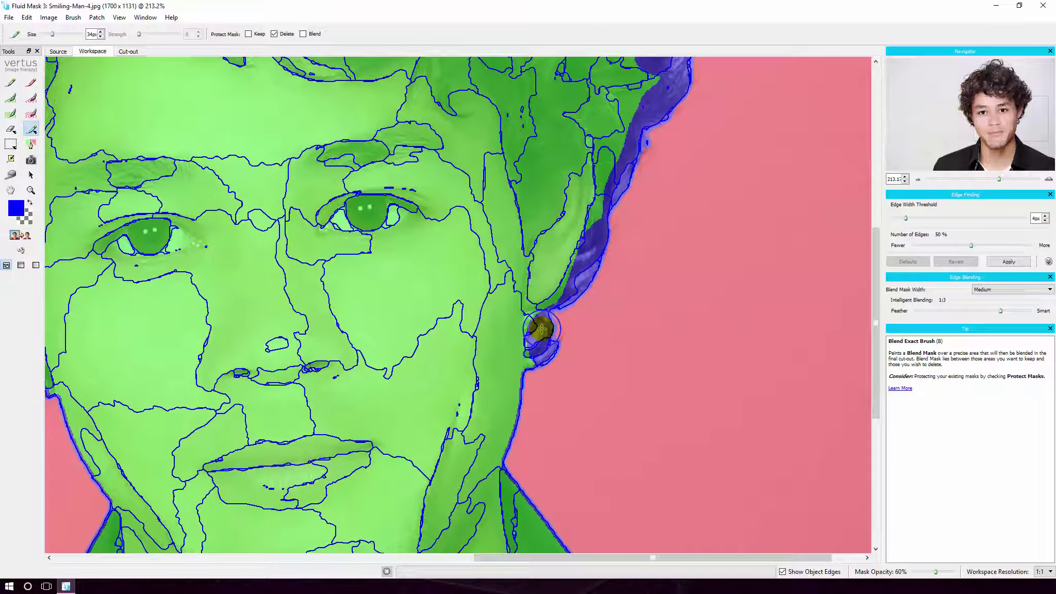
# Step: Blend-mask the jaw edge near the ear and pan over to the face's other side
pyautogui.moveTo(542, 328); pyautogui.dragTo(545, 336)
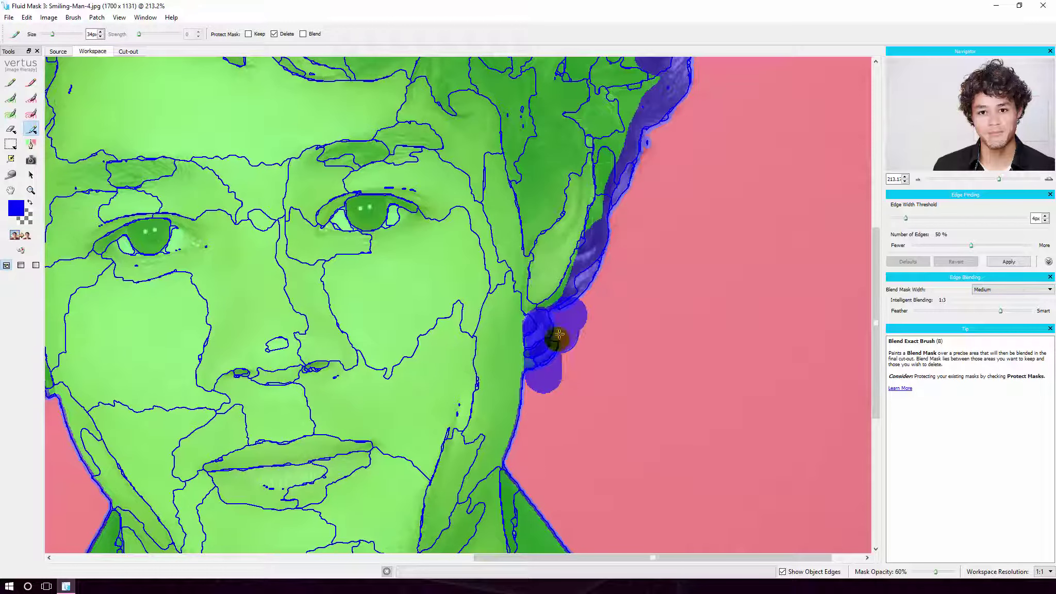
pyautogui.moveTo(555, 327); pyautogui.dragTo(560, 381)
pyautogui.press('h')
pyautogui.moveTo(484, 357); pyautogui.dragTo(789, 354)
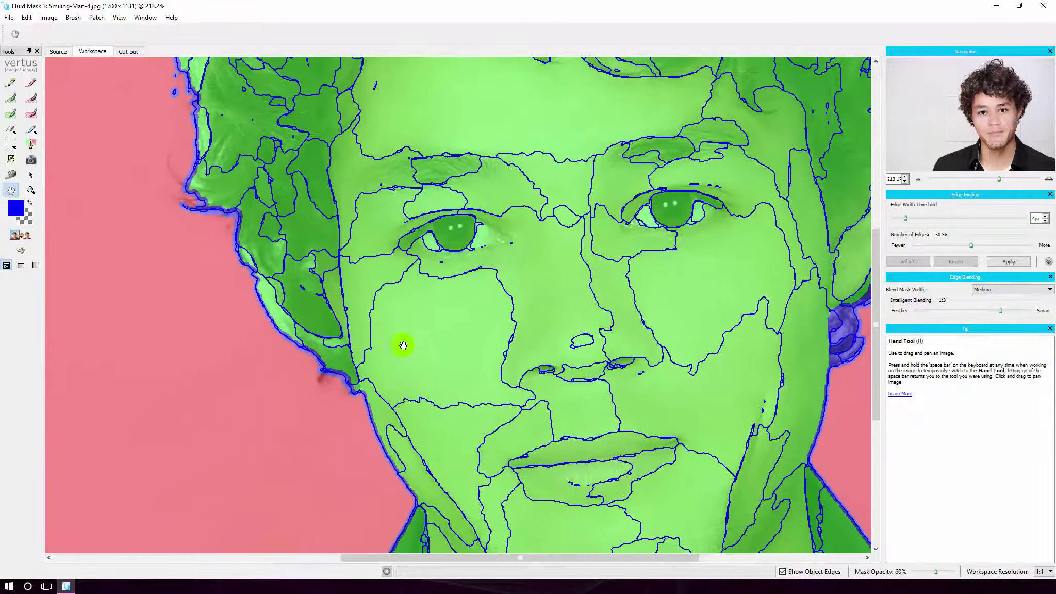
# Step: Blend-mask the left face edge and the curly hair beside the left temple
pyautogui.moveTo(404, 346); pyautogui.dragTo(571, 392)
pyautogui.press('b')
pyautogui.moveTo(493, 399)
pyautogui.mouseDown()
pyautogui.moveTo(401, 271)
pyautogui.moveTo(401, 234)
pyautogui.moveTo(369, 208)
pyautogui.moveTo(380, 184)
pyautogui.mouseUp()
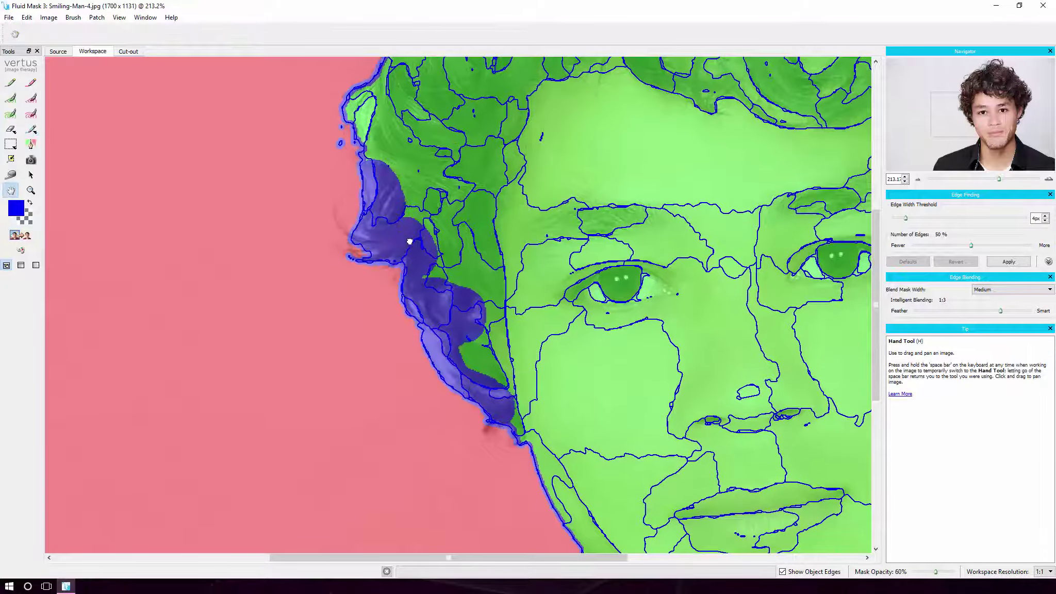
pyautogui.moveTo(405, 235); pyautogui.dragTo(417, 369)
pyautogui.moveTo(391, 315)
pyautogui.mouseDown()
pyautogui.moveTo(406, 332)
pyautogui.moveTo(379, 268)
pyautogui.moveTo(376, 287)
pyautogui.moveTo(415, 118)
pyautogui.moveTo(429, 124)
pyautogui.moveTo(421, 163)
pyautogui.mouseUp()
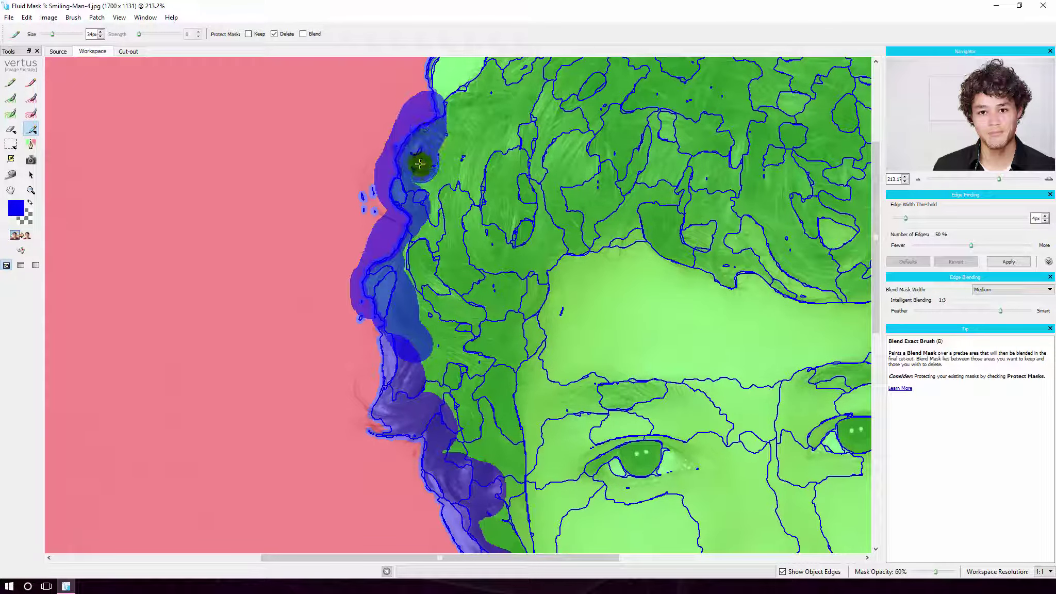
# Step: Blend-mask the upper-left top hairline, then preview the cut-out on blue
pyautogui.scroll(2, 423, 212)
pyautogui.scroll(2, 454, 227)
pyautogui.scroll(1, 480, 240)
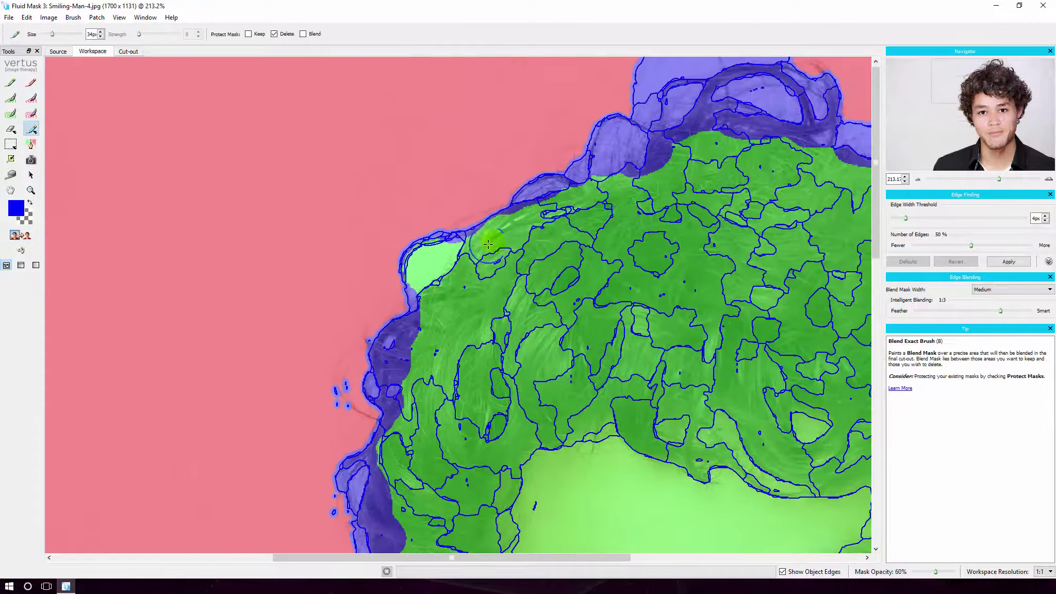
pyautogui.moveTo(557, 191)
pyautogui.mouseDown()
pyautogui.moveTo(425, 266)
pyautogui.moveTo(446, 247)
pyautogui.moveTo(379, 361)
pyautogui.mouseUp()
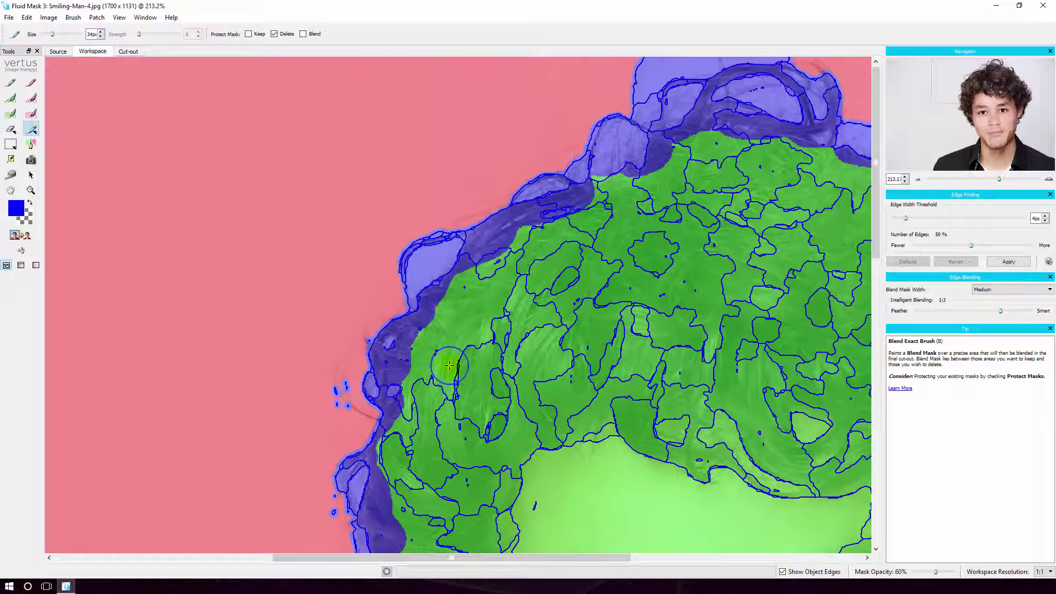
pyautogui.moveTo(588, 170)
pyautogui.mouseDown()
pyautogui.moveTo(536, 196)
pyautogui.moveTo(482, 248)
pyautogui.mouseUp()
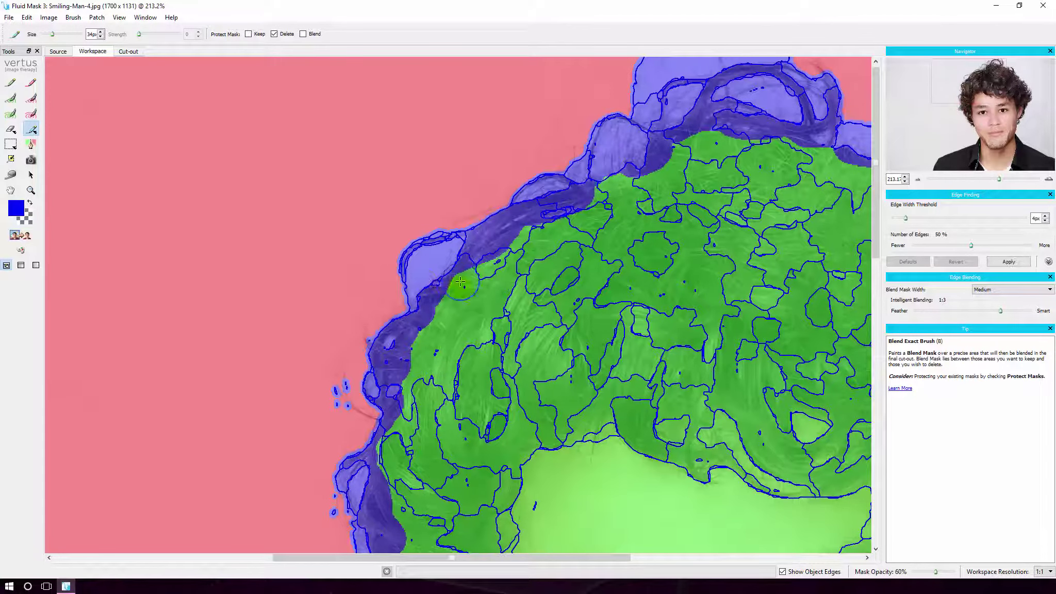
pyautogui.click(25, 237)
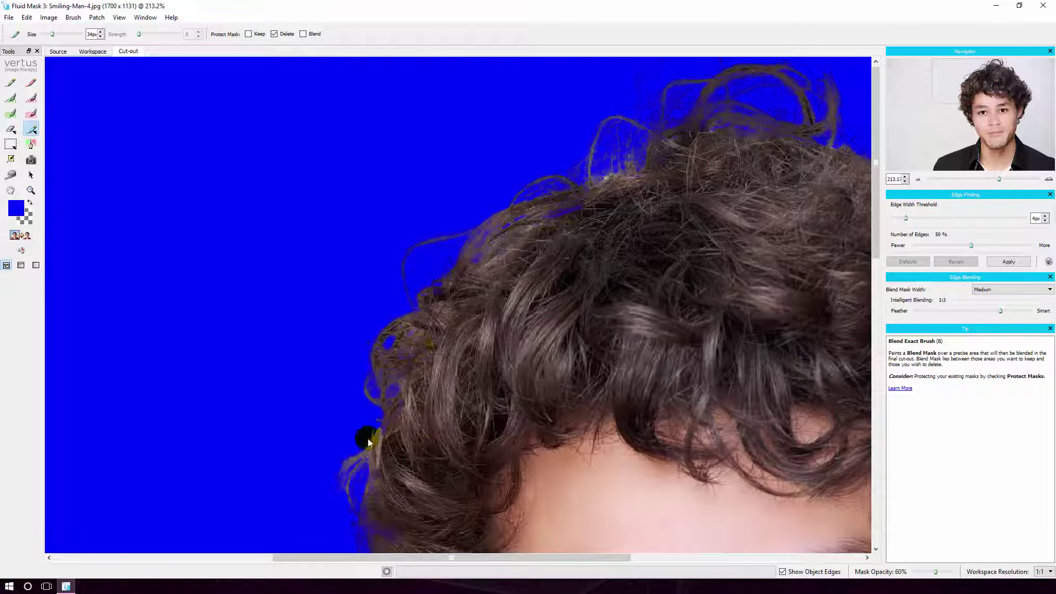
# Step: Inspect the cut-out around the forehead and eyes, then return to the mask view
pyautogui.moveTo(427, 458)
pyautogui.mouseDown()
pyautogui.moveTo(373, 216)
pyautogui.moveTo(380, 221)
pyautogui.mouseUp()
pyautogui.moveTo(378, 199)
pyautogui.mouseDown()
pyautogui.moveTo(377, 217)
pyautogui.moveTo(362, 203)
pyautogui.mouseUp()
pyautogui.press('b')
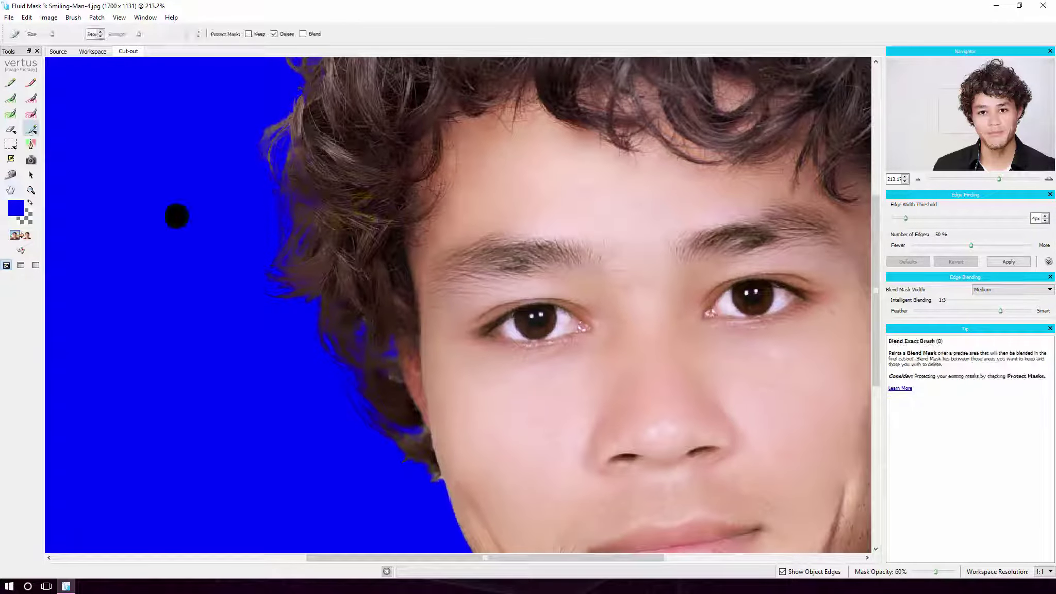
pyautogui.click(92, 52)
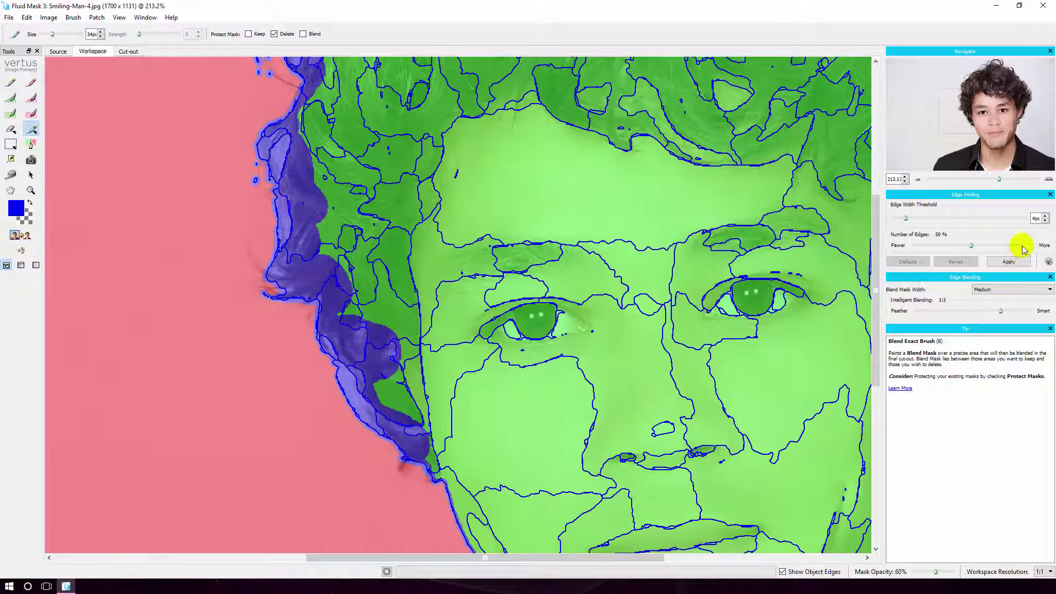
# Step: Keep Blend Mask Width at Medium, move Feather toward Smart, and regenerate the cut-out preview
pyautogui.click(1001, 290)
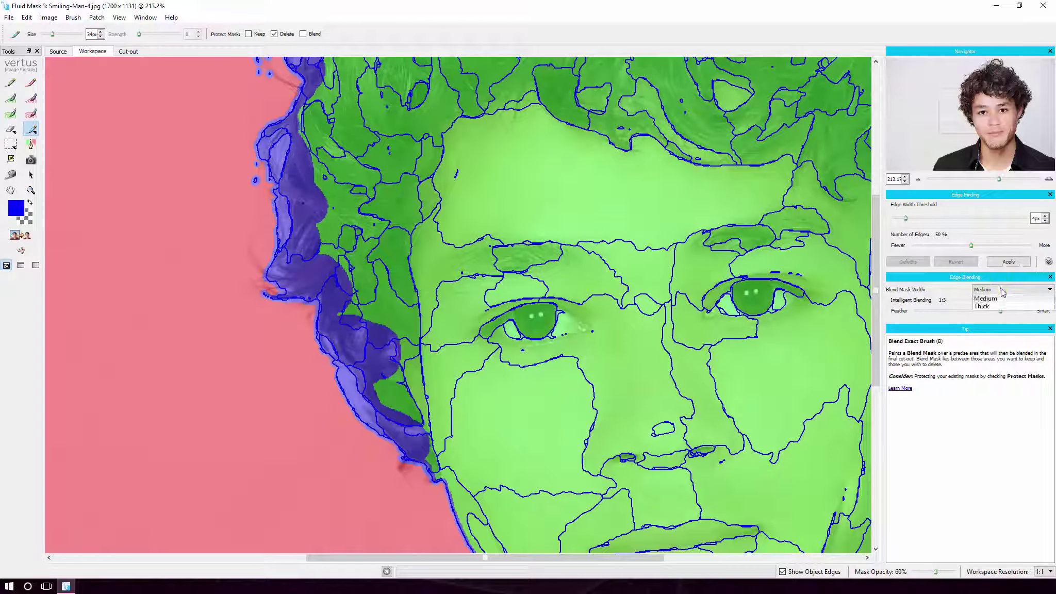
pyautogui.click(991, 323)
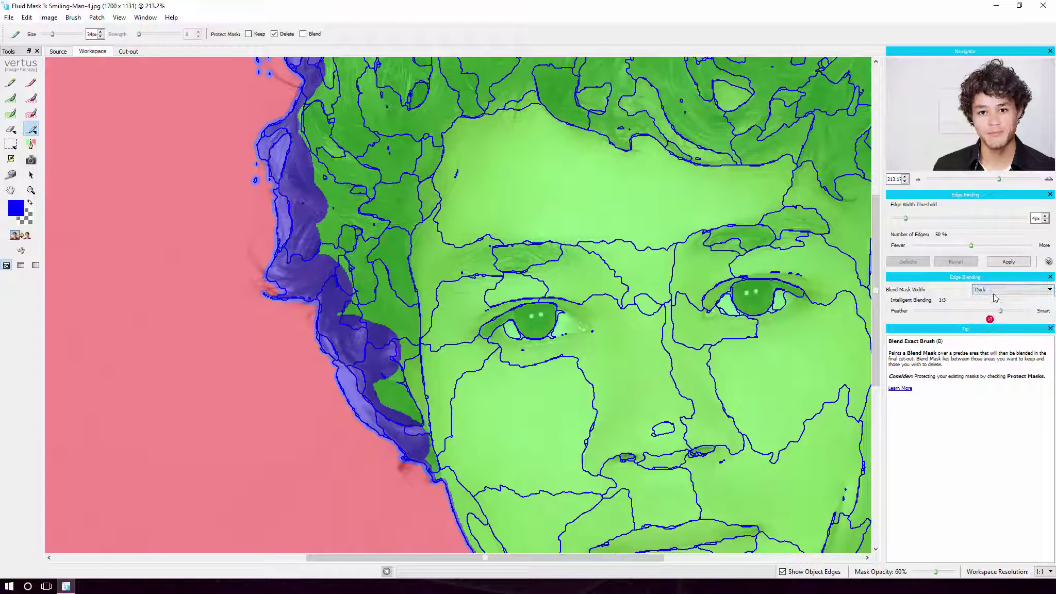
pyautogui.click(1000, 289)
pyautogui.click(985, 314)
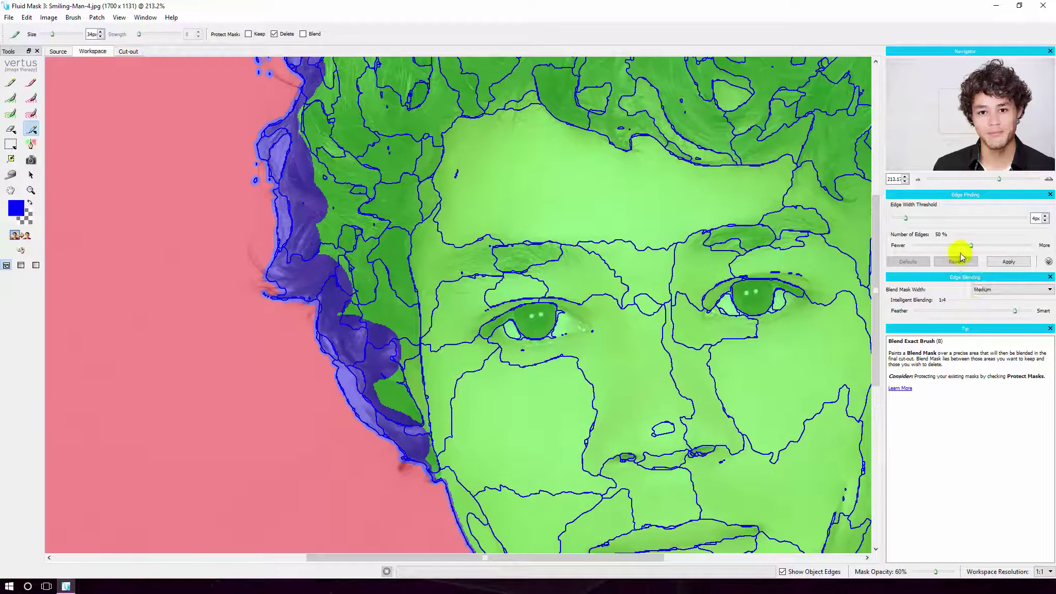
pyautogui.click(15, 236)
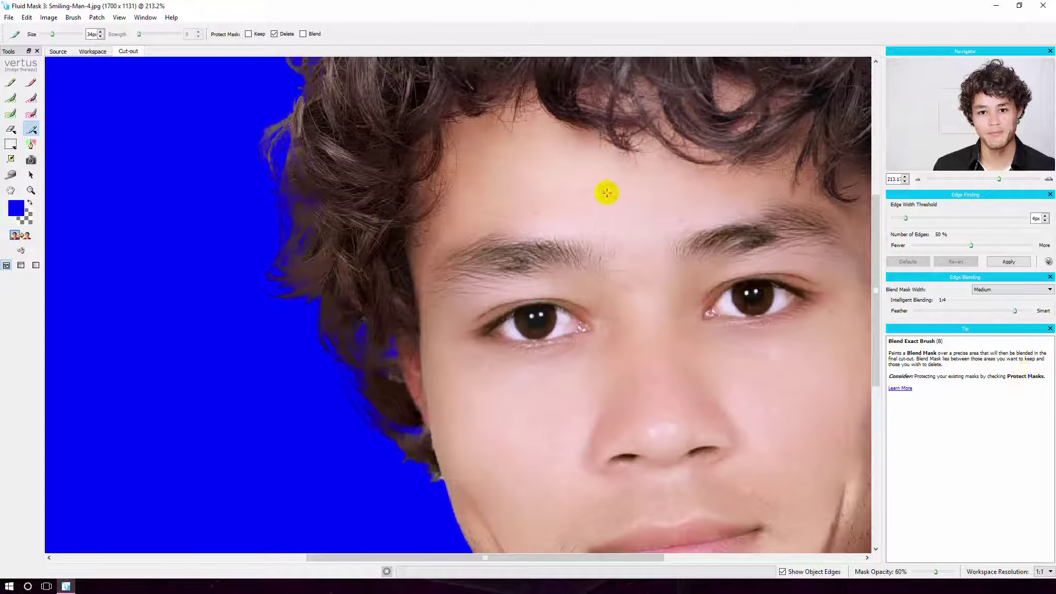
pyautogui.click(95, 51)
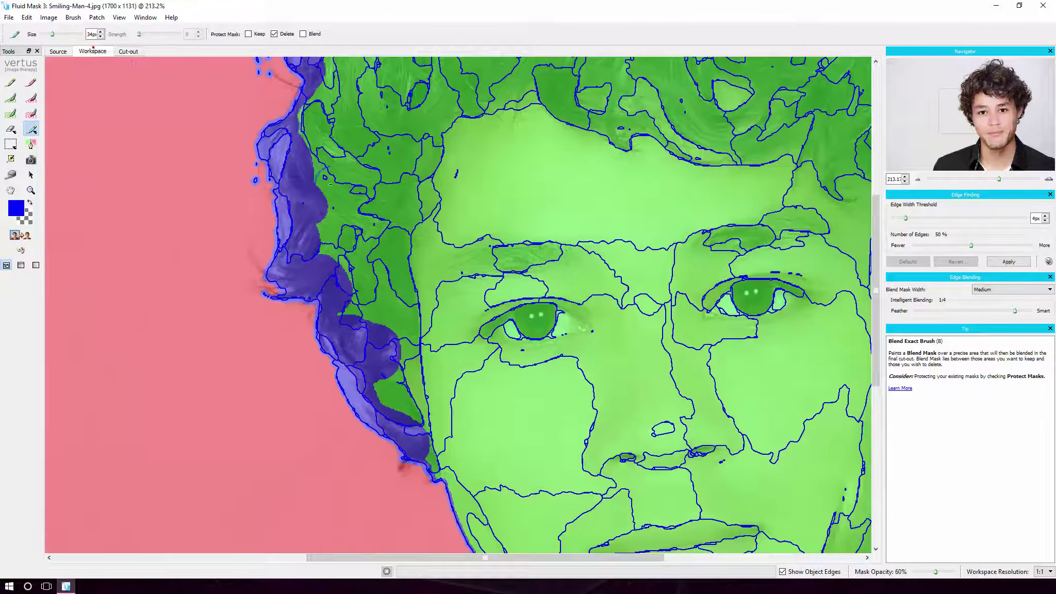
# Step: Paint Keep Exact strokes up the left face edge
pyautogui.scroll(5, 330, 183)
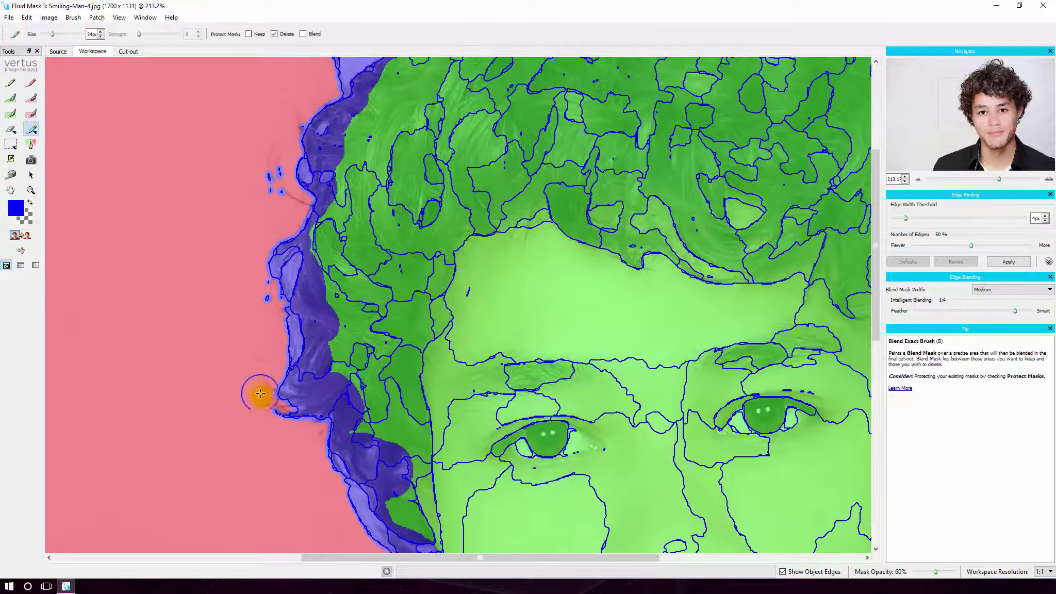
pyautogui.click(11, 98)
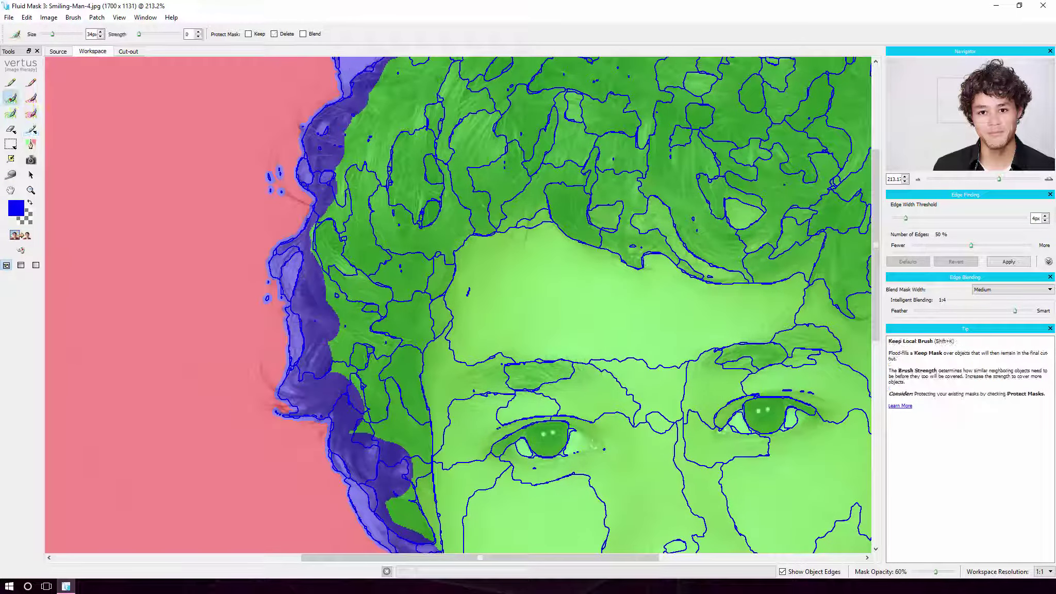
pyautogui.click(11, 86)
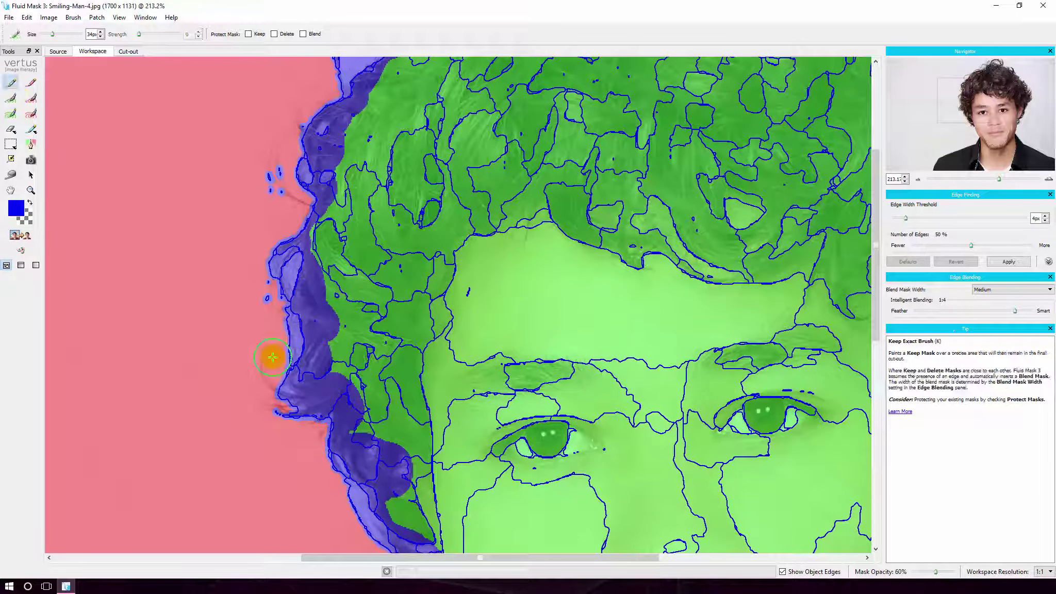
pyautogui.moveTo(269, 287)
pyautogui.mouseDown()
pyautogui.moveTo(333, 443)
pyautogui.moveTo(269, 316)
pyautogui.mouseUp()
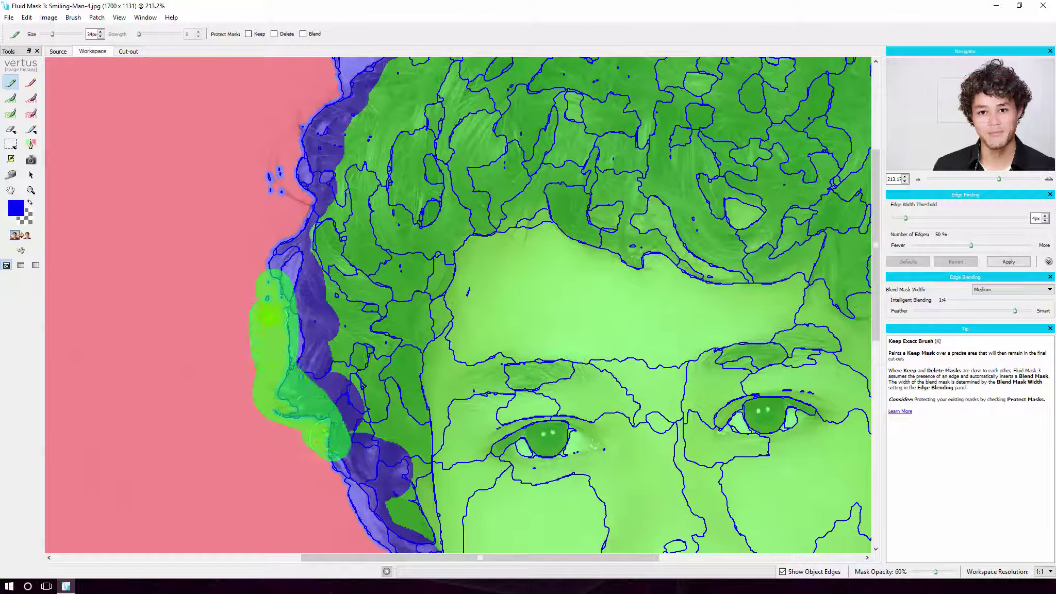
pyautogui.moveTo(280, 270)
pyautogui.mouseDown()
pyautogui.moveTo(299, 192)
pyautogui.moveTo(252, 239)
pyautogui.mouseUp()
pyautogui.moveTo(299, 207); pyautogui.dragTo(272, 111)
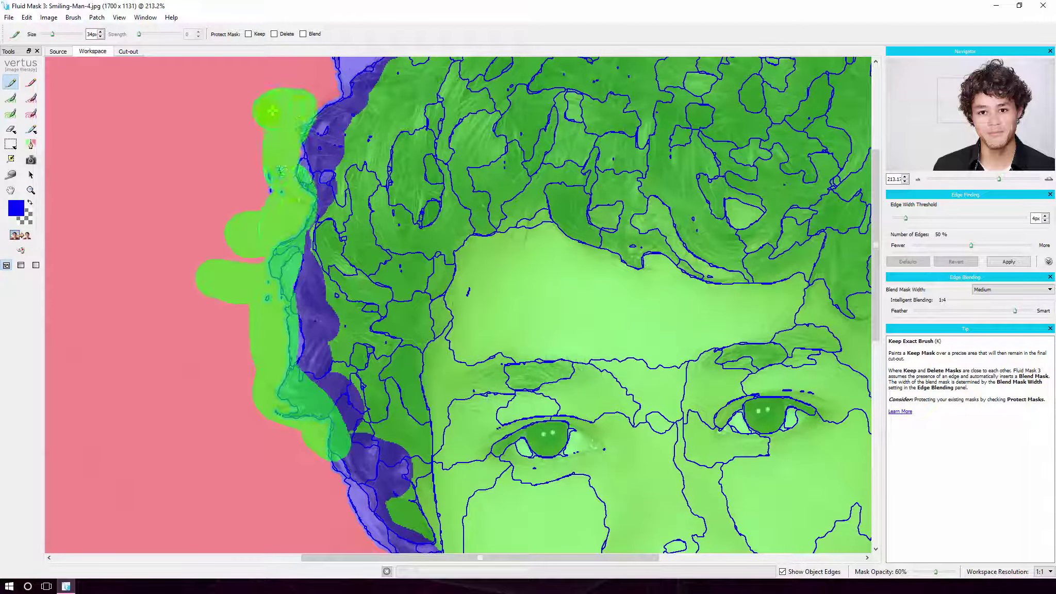
pyautogui.moveTo(269, 177); pyautogui.dragTo(341, 98)
# Step: Mark the hair edge above the face and across the top of the head as keep
pyautogui.press('h')
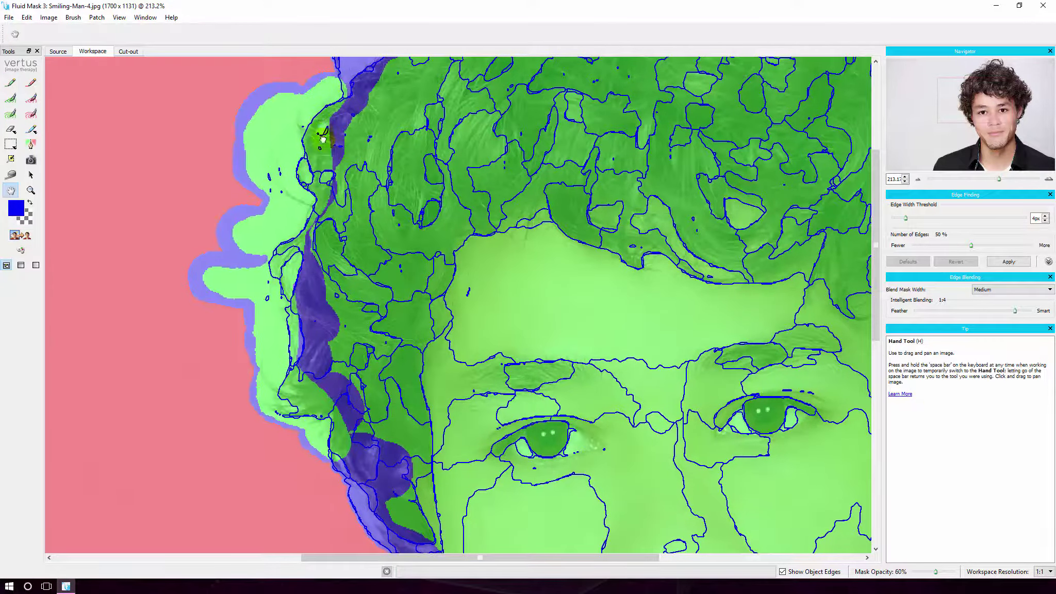
pyautogui.moveTo(313, 276); pyautogui.dragTo(333, 377)
pyautogui.press('k')
pyautogui.moveTo(341, 309)
pyautogui.mouseDown()
pyautogui.moveTo(366, 260)
pyautogui.moveTo(421, 205)
pyautogui.moveTo(413, 167)
pyautogui.moveTo(450, 198)
pyautogui.moveTo(505, 153)
pyautogui.moveTo(505, 112)
pyautogui.moveTo(583, 93)
pyautogui.mouseUp()
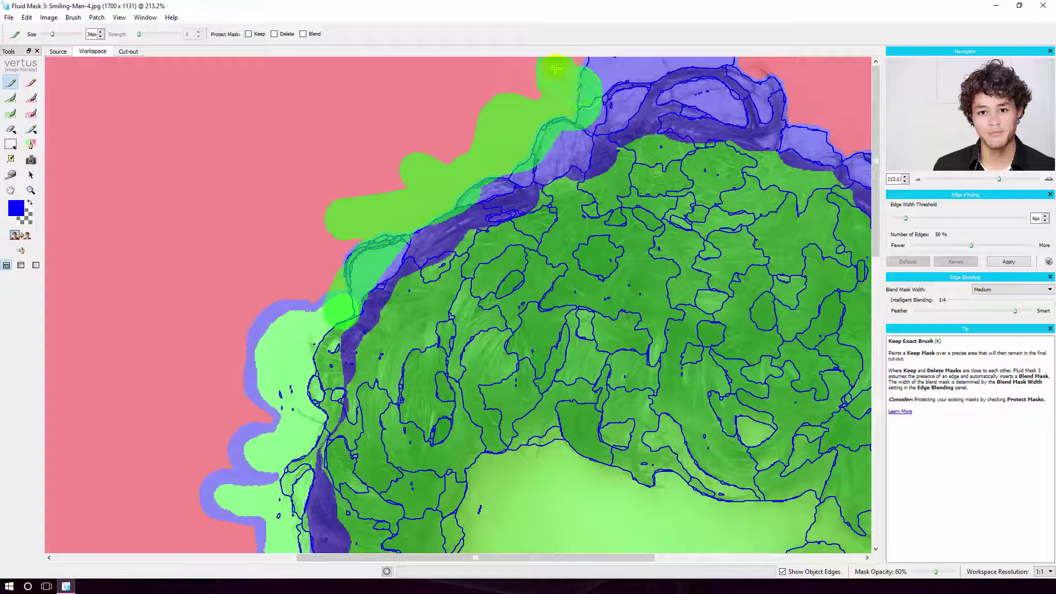
pyautogui.press('h')
pyautogui.moveTo(644, 338); pyautogui.dragTo(474, 338)
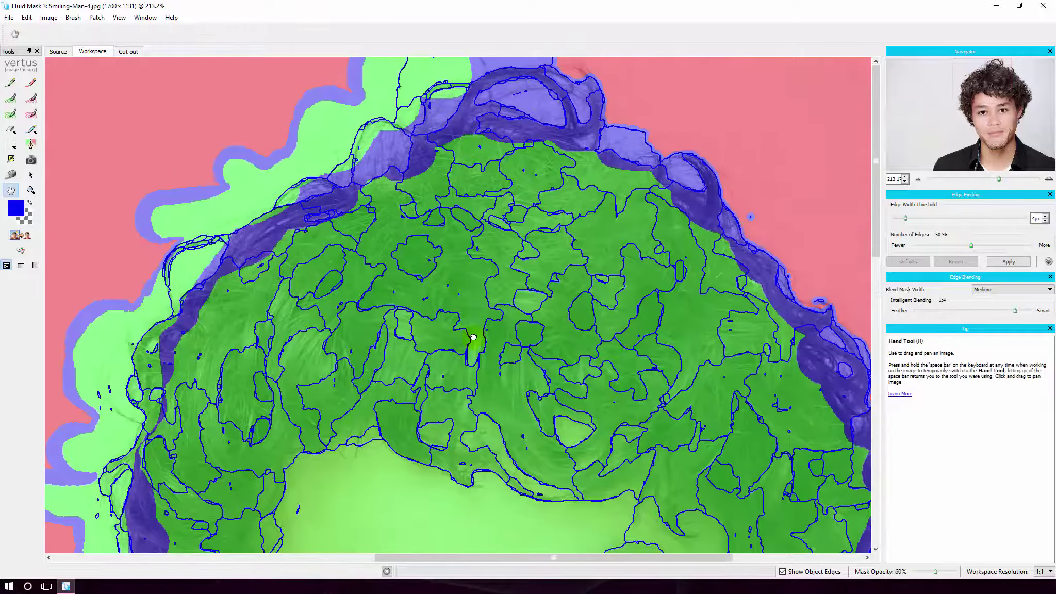
pyautogui.press('k')
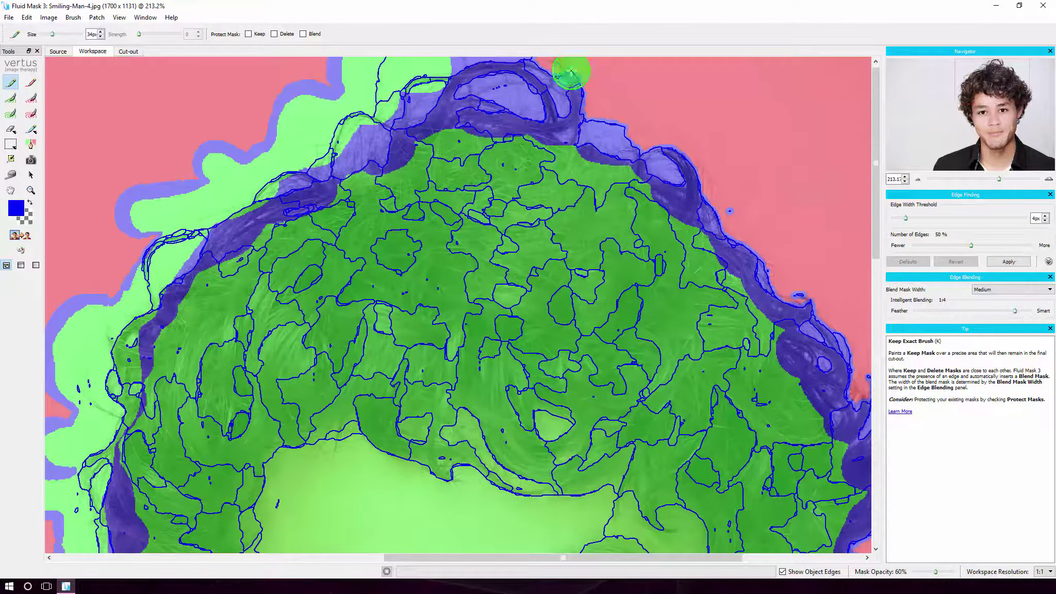
pyautogui.hscroll(2, 606, 145)
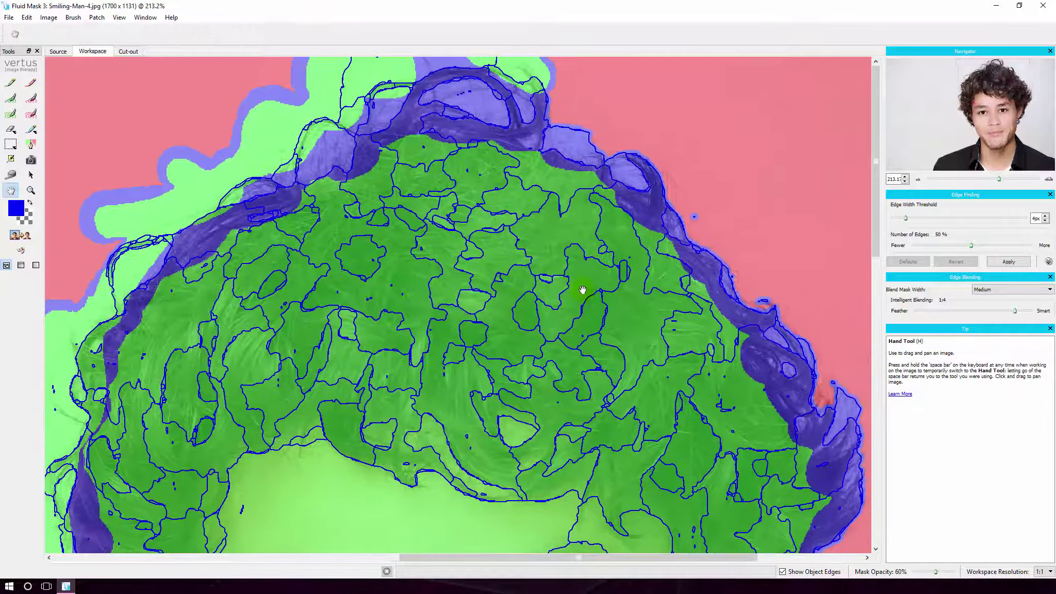
pyautogui.moveTo(606, 147)
pyautogui.mouseDown()
pyautogui.moveTo(687, 190)
pyautogui.moveTo(626, 155)
pyautogui.mouseUp()
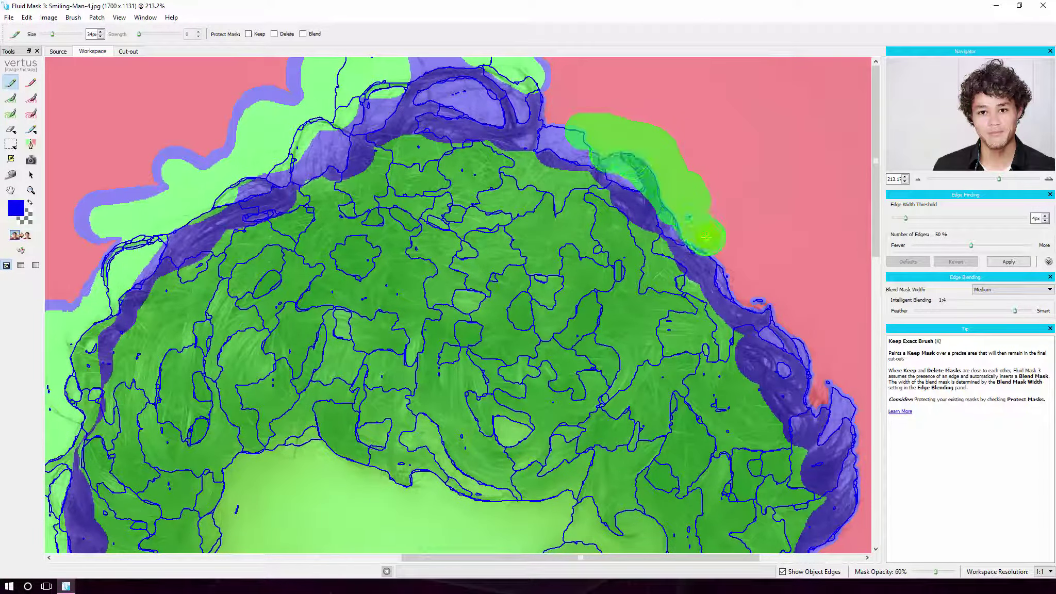
pyautogui.moveTo(738, 264); pyautogui.dragTo(825, 396)
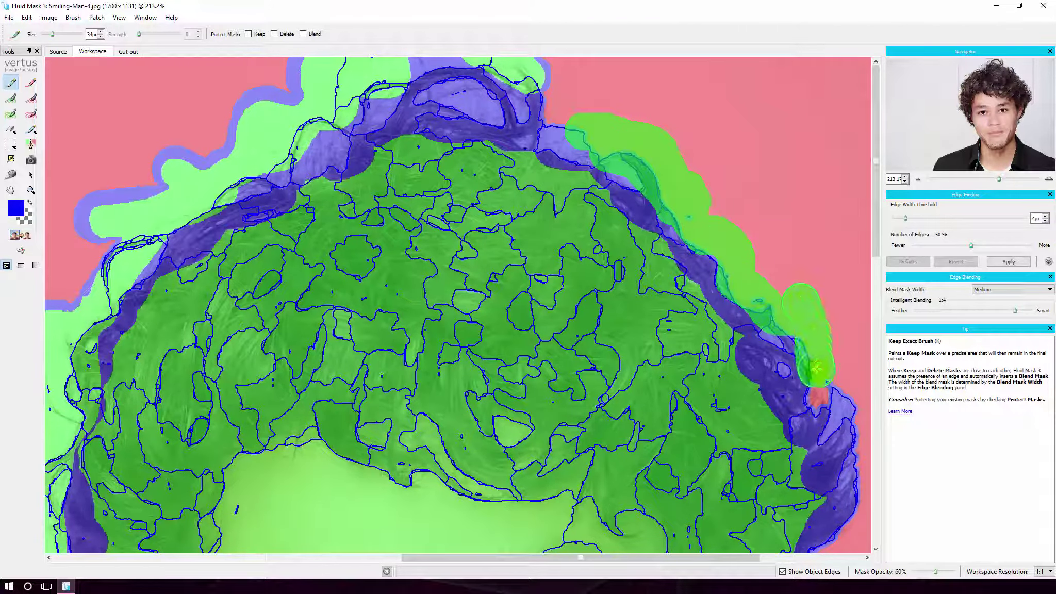
# Step: Add keep strokes along the right hair edge beside the ear
pyautogui.press('h')
pyautogui.moveTo(801, 377)
pyautogui.mouseDown()
pyautogui.moveTo(588, 190)
pyautogui.moveTo(598, 180)
pyautogui.mouseUp()
pyautogui.press('k')
pyautogui.moveTo(658, 229)
pyautogui.mouseDown()
pyautogui.moveTo(670, 294)
pyautogui.moveTo(577, 515)
pyautogui.moveTo(650, 260)
pyautogui.mouseUp()
pyautogui.press('h')
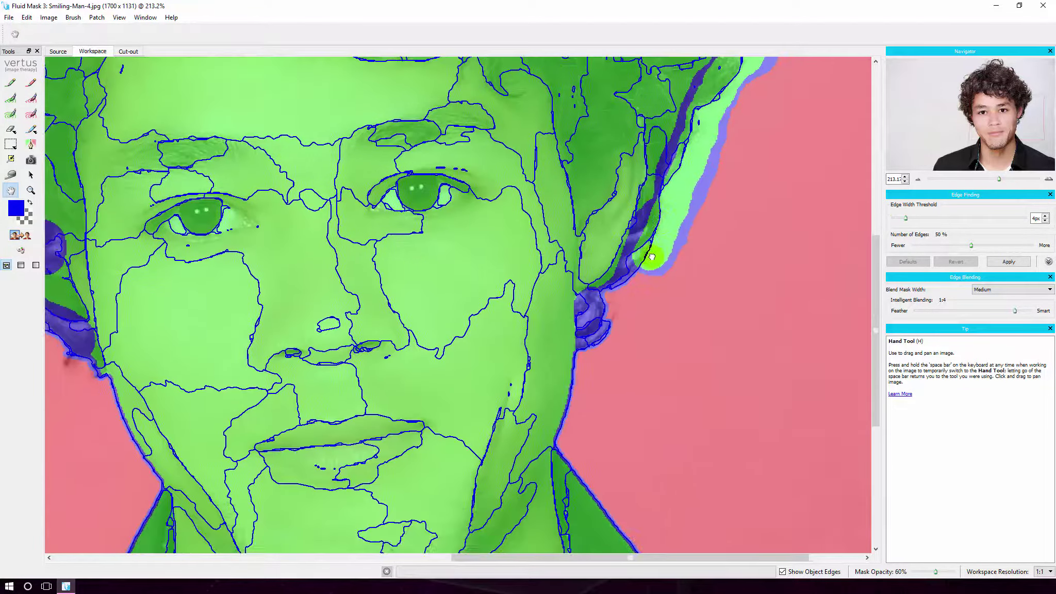
pyautogui.press('k')
pyautogui.moveTo(613, 318)
pyautogui.mouseDown()
pyautogui.moveTo(613, 295)
pyautogui.moveTo(617, 324)
pyautogui.moveTo(651, 256)
pyautogui.moveTo(625, 330)
pyautogui.mouseUp()
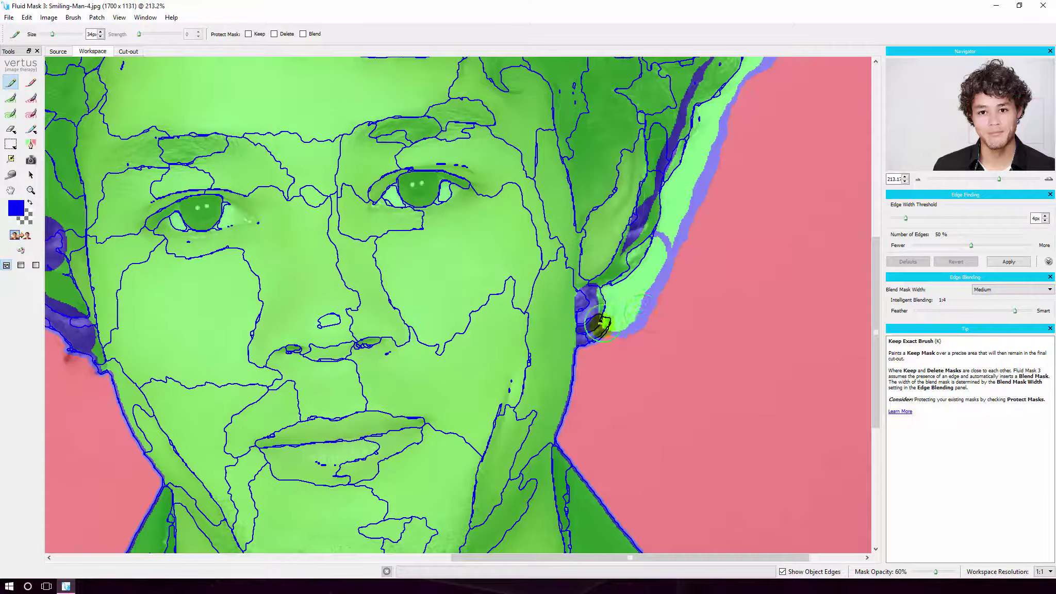
# Step: Paint a keep stroke over the skin along the left jaw edge
pyautogui.press('h')
pyautogui.moveTo(308, 304); pyautogui.dragTo(615, 352)
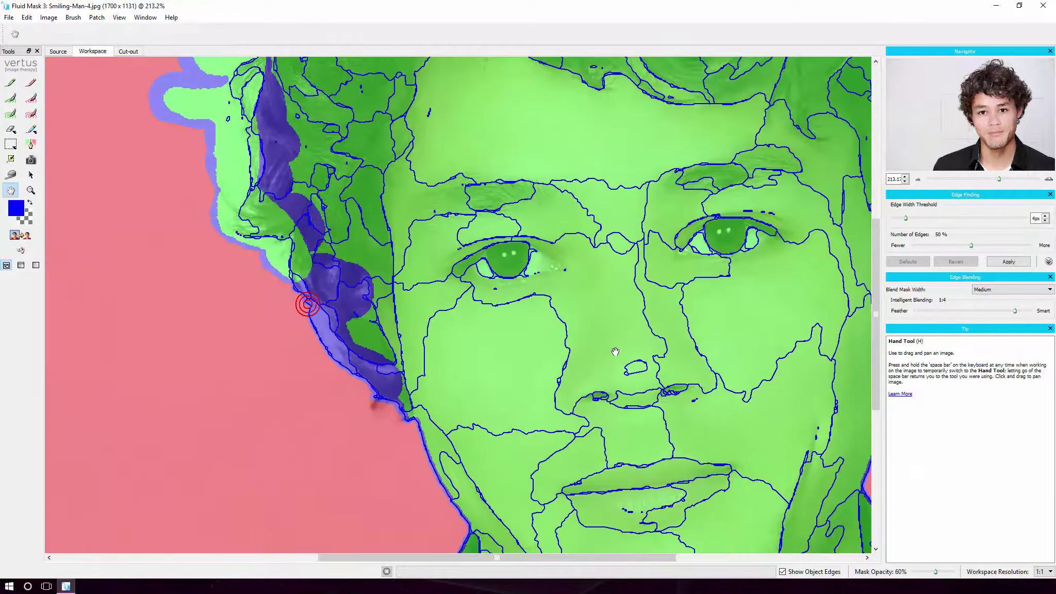
pyautogui.press('k')
pyautogui.moveTo(380, 412); pyautogui.dragTo(253, 235)
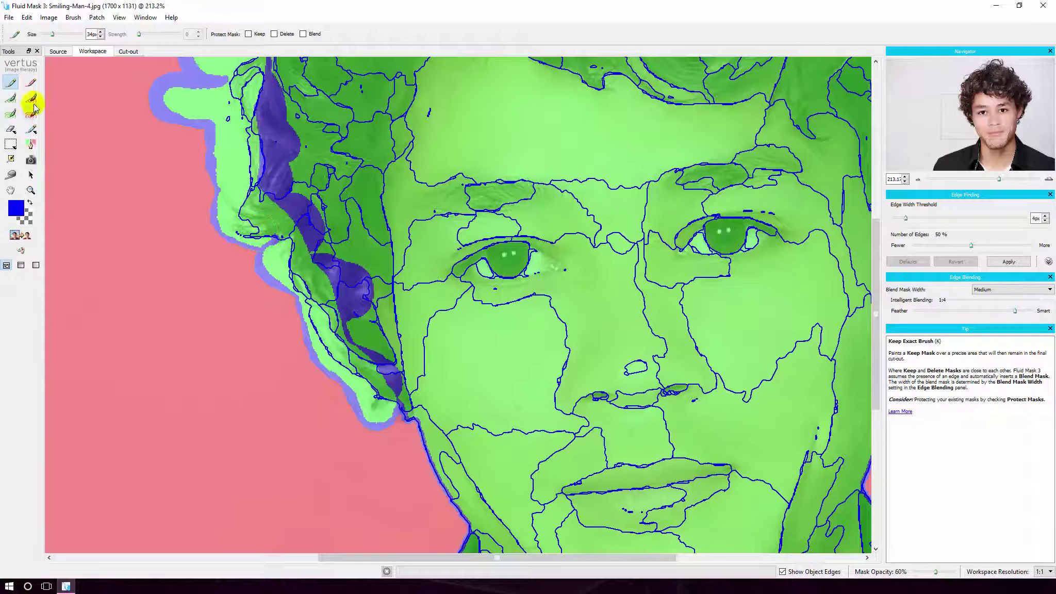
# Step: With the Blend Exact Brush, paint blend mask along the jaw and the temple hair edge
pyautogui.click(15, 99)
pyautogui.click(31, 129)
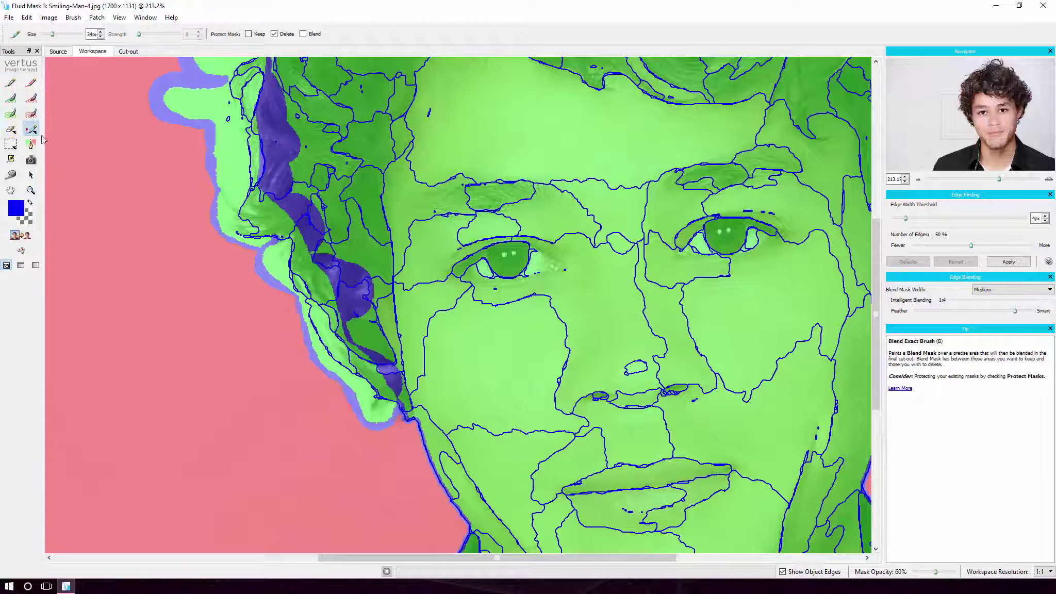
pyautogui.moveTo(378, 397)
pyautogui.mouseDown()
pyautogui.moveTo(379, 406)
pyautogui.moveTo(317, 279)
pyautogui.moveTo(254, 228)
pyautogui.moveTo(230, 129)
pyautogui.mouseUp()
pyautogui.press('h')
pyautogui.moveTo(258, 198)
pyautogui.mouseDown()
pyautogui.moveTo(345, 386)
pyautogui.moveTo(265, 292)
pyautogui.moveTo(350, 205)
pyautogui.moveTo(324, 222)
pyautogui.moveTo(355, 238)
pyautogui.moveTo(358, 401)
pyautogui.moveTo(389, 448)
pyautogui.moveTo(375, 390)
pyautogui.moveTo(358, 390)
pyautogui.mouseUp()
pyautogui.press('b')
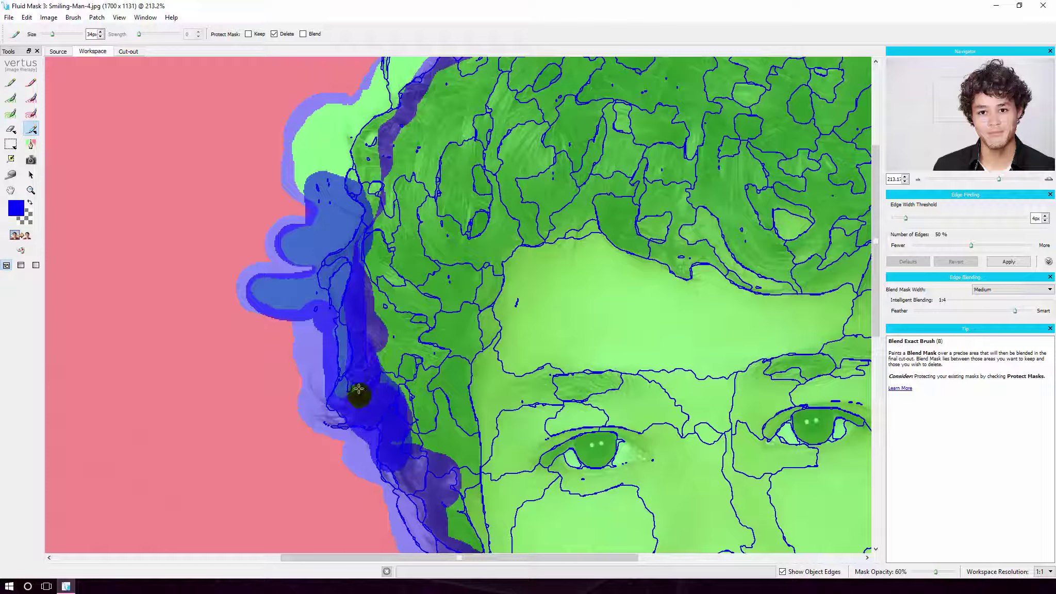
pyautogui.moveTo(348, 236)
pyautogui.mouseDown()
pyautogui.moveTo(377, 377)
pyautogui.moveTo(424, 471)
pyautogui.moveTo(354, 276)
pyautogui.moveTo(371, 134)
pyautogui.moveTo(349, 227)
pyautogui.mouseUp()
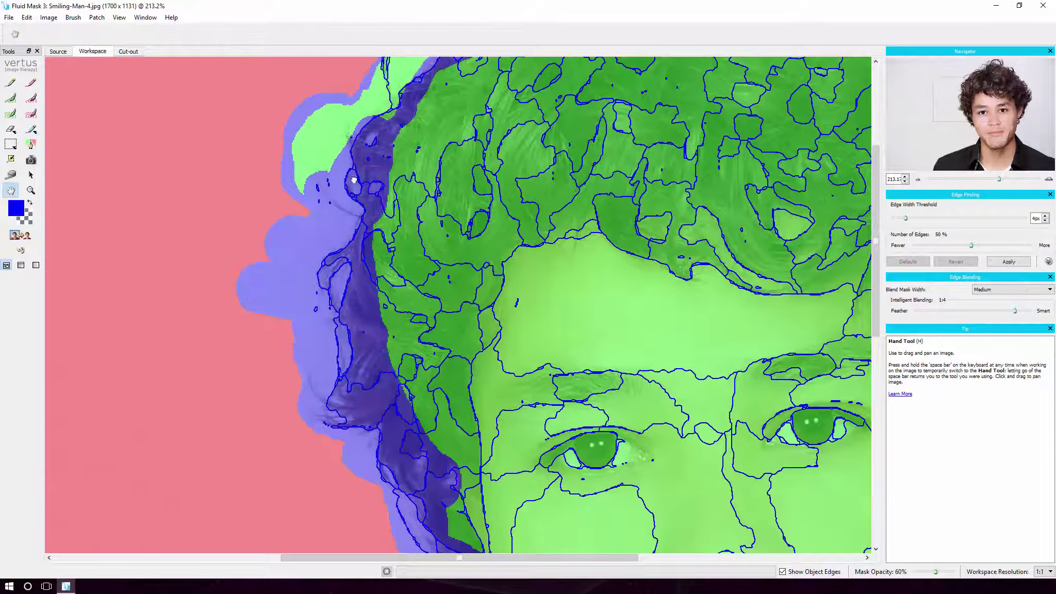
# Step: Cover the hairline and the top hair edge of the head with blend-mask strokes
pyautogui.scroll(3, 354, 157)
pyautogui.moveTo(401, 275)
pyautogui.mouseDown()
pyautogui.moveTo(330, 372)
pyautogui.moveTo(321, 314)
pyautogui.moveTo(326, 344)
pyautogui.moveTo(409, 252)
pyautogui.moveTo(389, 288)
pyautogui.moveTo(438, 190)
pyautogui.moveTo(396, 207)
pyautogui.moveTo(490, 158)
pyautogui.moveTo(448, 160)
pyautogui.moveTo(458, 199)
pyautogui.moveTo(580, 134)
pyautogui.moveTo(608, 99)
pyautogui.moveTo(540, 107)
pyautogui.moveTo(508, 162)
pyautogui.mouseUp()
pyautogui.hscroll(5, 516, 154)
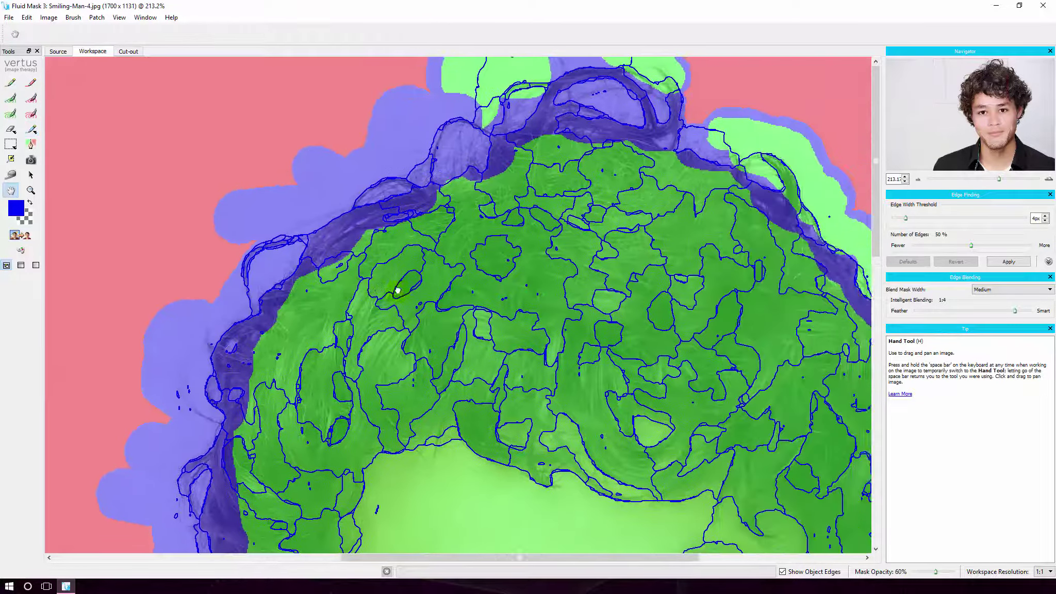
pyautogui.moveTo(527, 81)
pyautogui.mouseDown()
pyautogui.moveTo(483, 106)
pyautogui.moveTo(514, 66)
pyautogui.moveTo(459, 64)
pyautogui.moveTo(448, 92)
pyautogui.moveTo(492, 58)
pyautogui.moveTo(653, 75)
pyautogui.moveTo(636, 52)
pyautogui.moveTo(643, 99)
pyautogui.moveTo(811, 150)
pyautogui.moveTo(726, 149)
pyautogui.moveTo(778, 206)
pyautogui.moveTo(557, 188)
pyautogui.mouseUp()
pyautogui.moveTo(531, 114)
pyautogui.mouseDown()
pyautogui.moveTo(552, 138)
pyautogui.moveTo(538, 158)
pyautogui.moveTo(582, 179)
pyautogui.moveTo(566, 176)
pyautogui.moveTo(620, 223)
pyautogui.moveTo(591, 228)
pyautogui.moveTo(658, 239)
pyautogui.moveTo(684, 318)
pyautogui.moveTo(672, 311)
pyautogui.moveTo(723, 395)
pyautogui.moveTo(710, 372)
pyautogui.moveTo(696, 484)
pyautogui.moveTo(684, 488)
pyautogui.moveTo(668, 546)
pyautogui.moveTo(731, 438)
pyautogui.mouseUp()
pyautogui.scroll(-4, 730, 455)
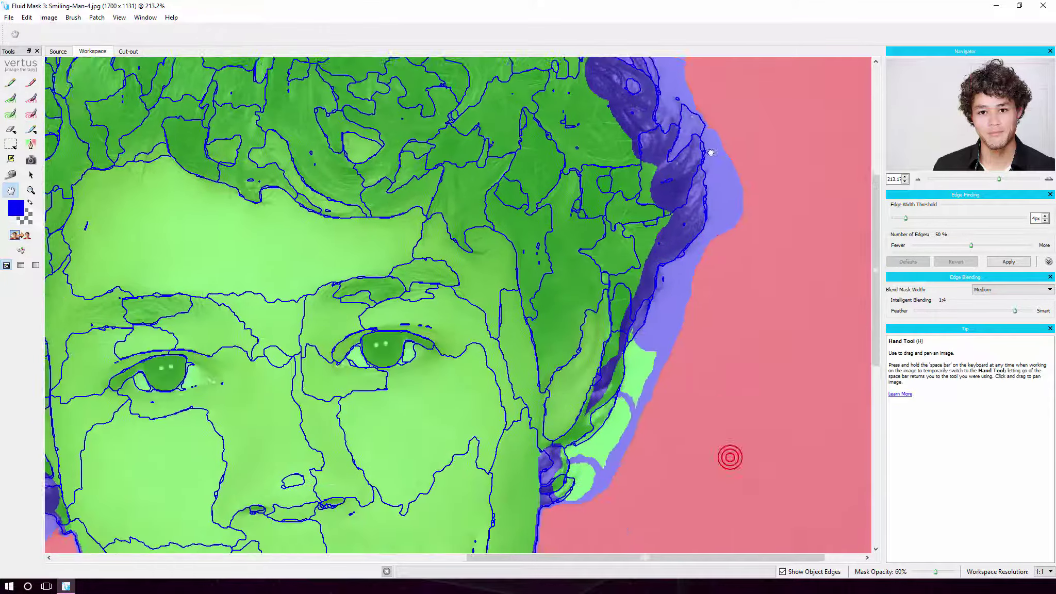
pyautogui.scroll(-1, 728, 455)
pyautogui.moveTo(652, 242)
pyautogui.mouseDown()
pyautogui.moveTo(576, 374)
pyautogui.moveTo(620, 323)
pyautogui.moveTo(641, 236)
pyautogui.mouseUp()
# Step: Preview the cut-out on blue and pan over the forehead and curly hair to inspect it
pyautogui.press('h')
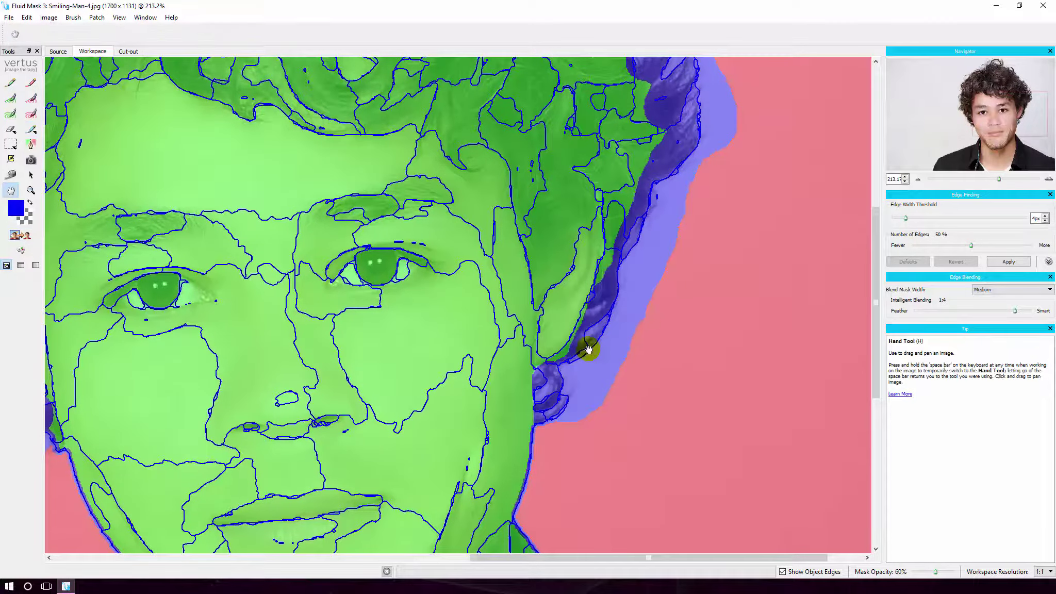
pyautogui.press('b')
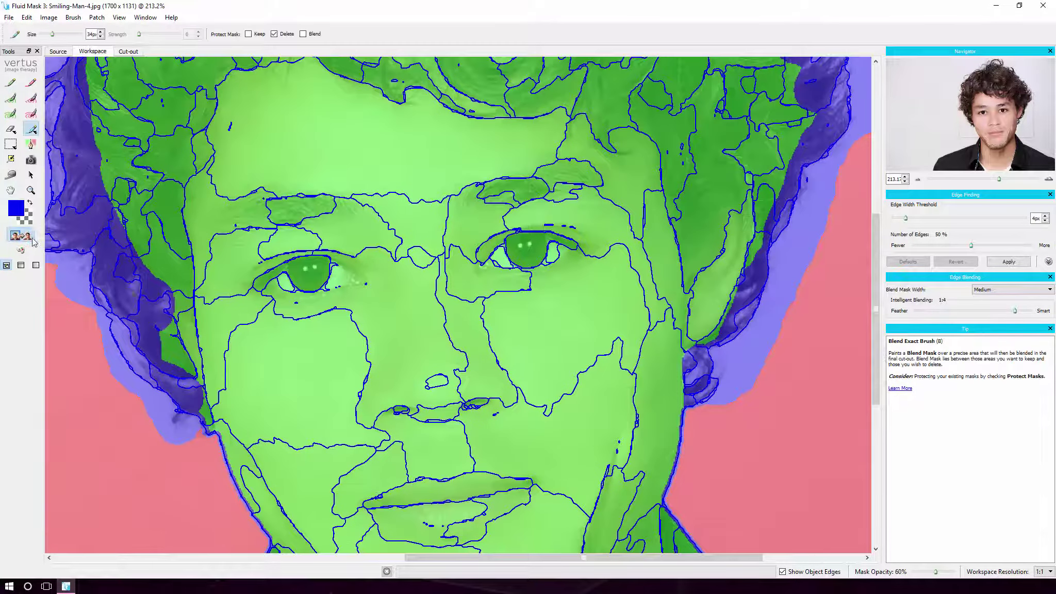
pyautogui.click(32, 241)
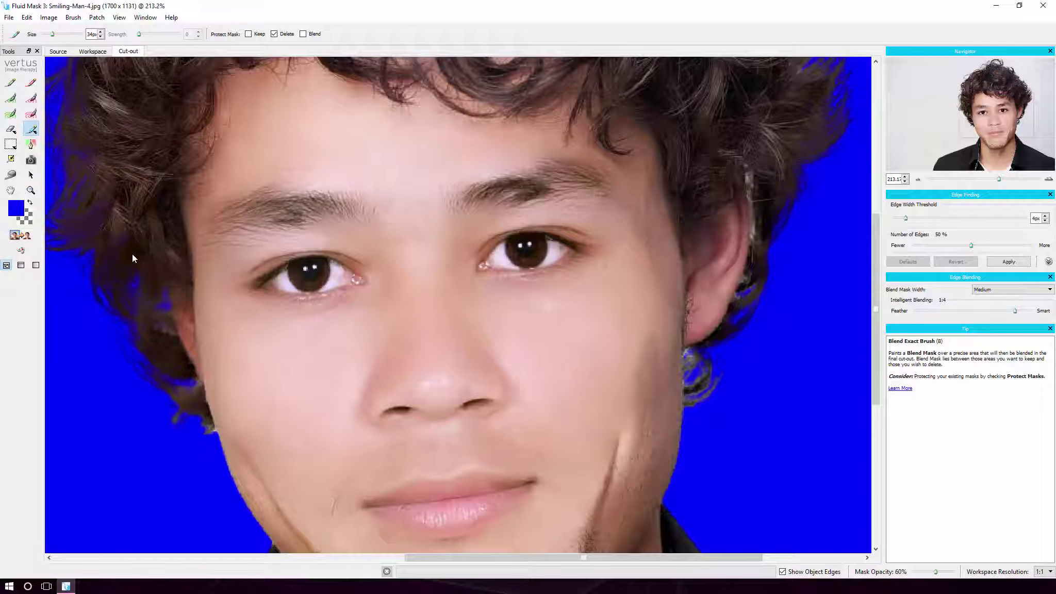
pyautogui.press('h')
pyautogui.moveTo(279, 306)
pyautogui.mouseDown()
pyautogui.moveTo(372, 322)
pyautogui.moveTo(354, 436)
pyautogui.mouseUp()
pyautogui.moveTo(361, 348); pyautogui.dragTo(302, 419)
pyautogui.press('b')
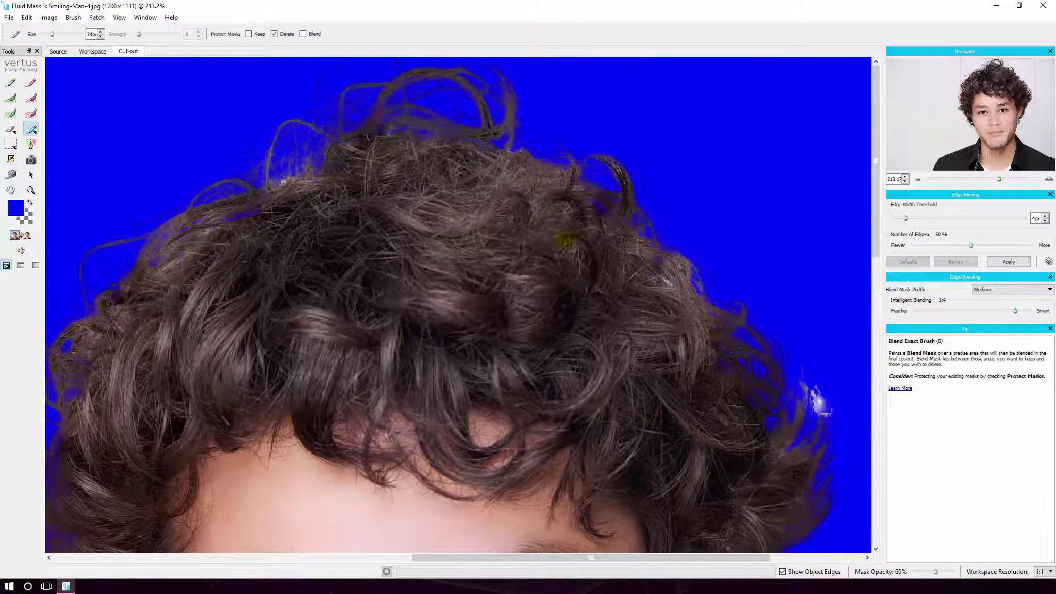
pyautogui.press('h')
pyautogui.moveTo(599, 269); pyautogui.dragTo(481, 241)
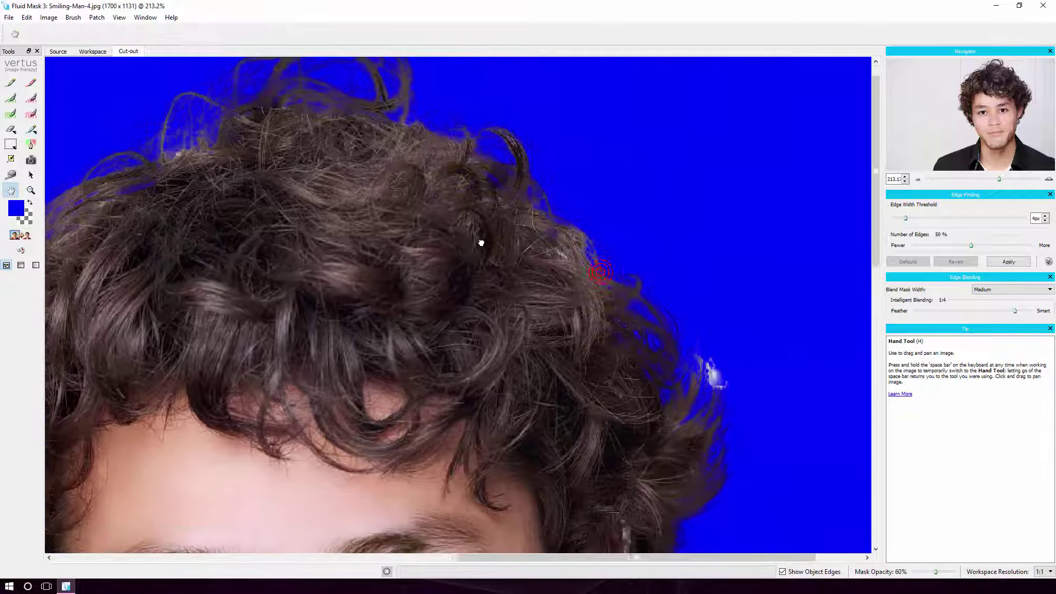
pyautogui.moveTo(554, 292); pyautogui.dragTo(569, 178)
pyautogui.press('b')
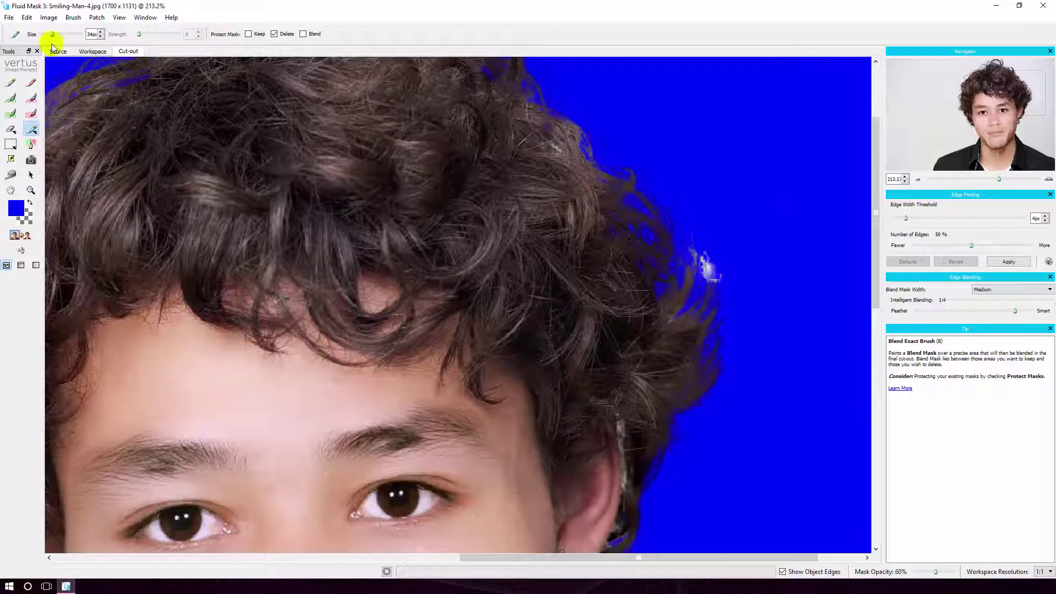
# Step: Back in the mask view, paint blend strokes down the right hair edge beside the forehead
pyautogui.click(93, 52)
pyautogui.moveTo(712, 315); pyautogui.dragTo(703, 276)
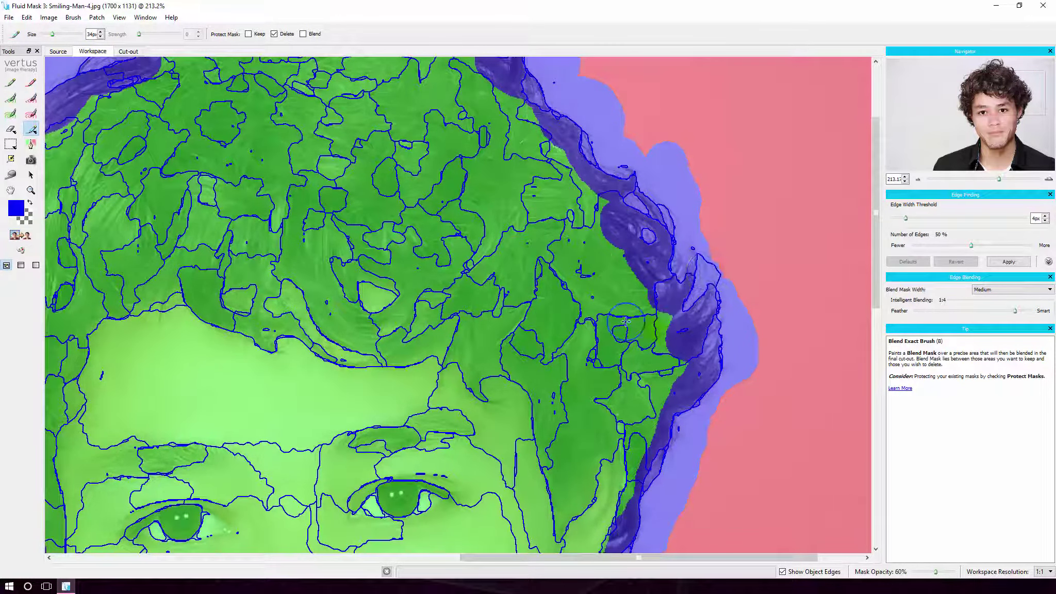
pyautogui.press('h')
pyautogui.scroll(-5, 699, 282)
pyautogui.scroll(-4, 704, 253)
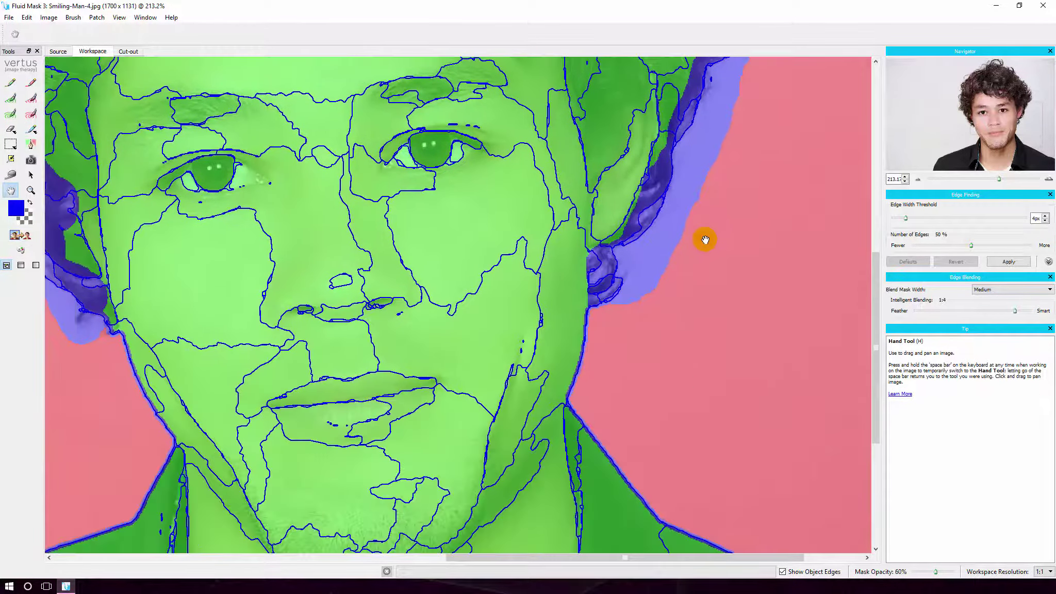
pyautogui.moveTo(677, 204); pyautogui.dragTo(675, 302)
pyautogui.press('b')
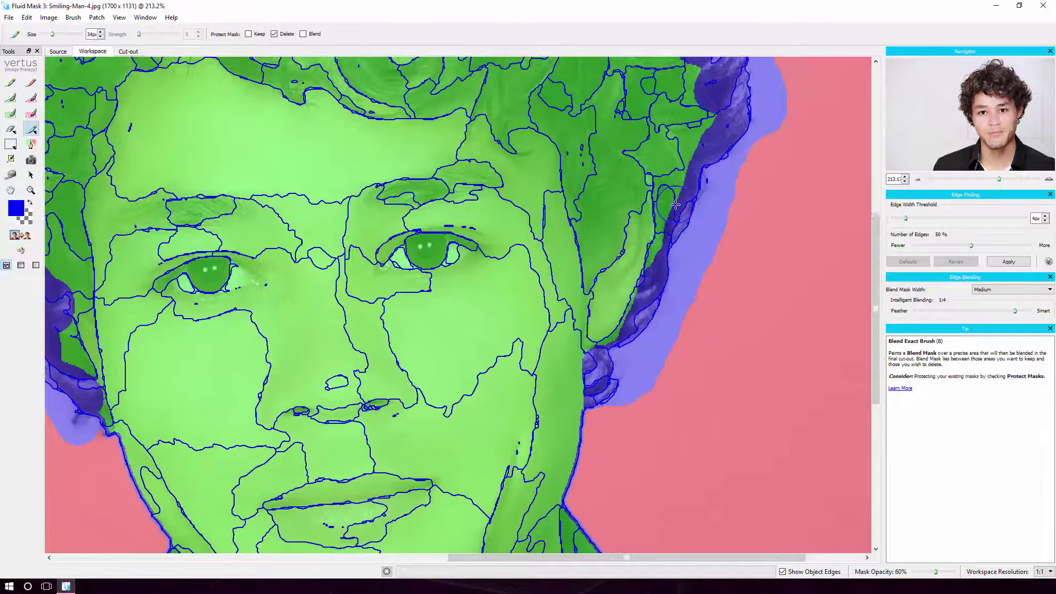
pyautogui.moveTo(676, 205)
pyautogui.mouseDown()
pyautogui.moveTo(675, 231)
pyautogui.moveTo(667, 184)
pyautogui.moveTo(722, 314)
pyautogui.mouseUp()
pyautogui.moveTo(681, 240); pyautogui.dragTo(739, 401)
# Step: Pan to the left hair edge and add a blend stroke there
pyautogui.moveTo(545, 143); pyautogui.dragTo(596, 271)
pyautogui.moveTo(307, 310)
pyautogui.mouseDown()
pyautogui.moveTo(528, 322)
pyautogui.moveTo(530, 238)
pyautogui.mouseUp()
pyautogui.press('b')
pyautogui.moveTo(335, 254)
pyautogui.mouseDown()
pyautogui.moveTo(271, 219)
pyautogui.moveTo(346, 252)
pyautogui.mouseUp()
# Step: Preview the cut-out again and pan down over the eyes, nose and chin
pyautogui.click(28, 209)
pyautogui.click(15, 237)
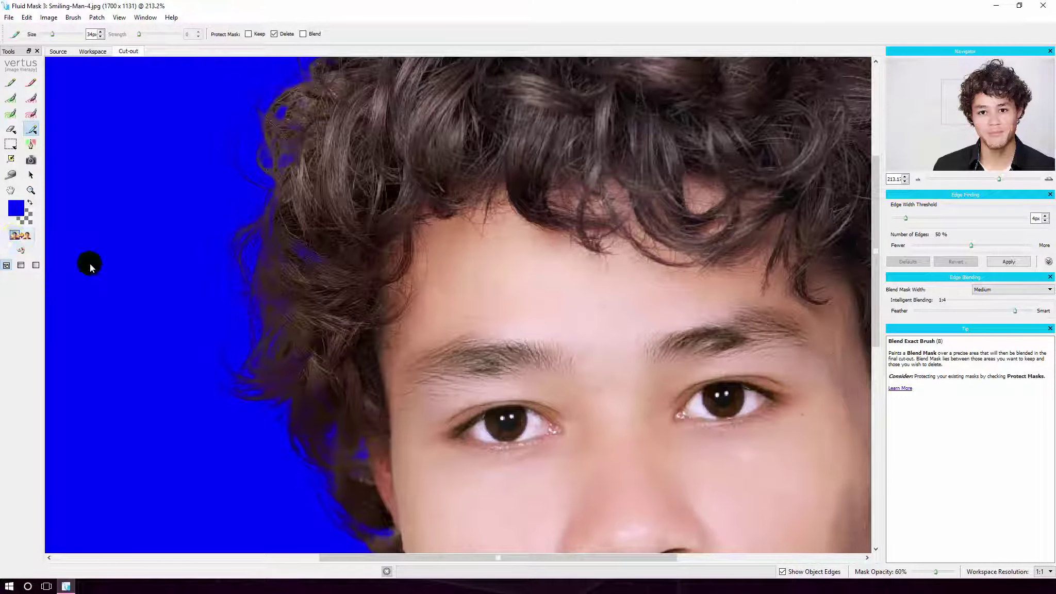
pyautogui.press('h')
pyautogui.moveTo(396, 373); pyautogui.dragTo(320, 203)
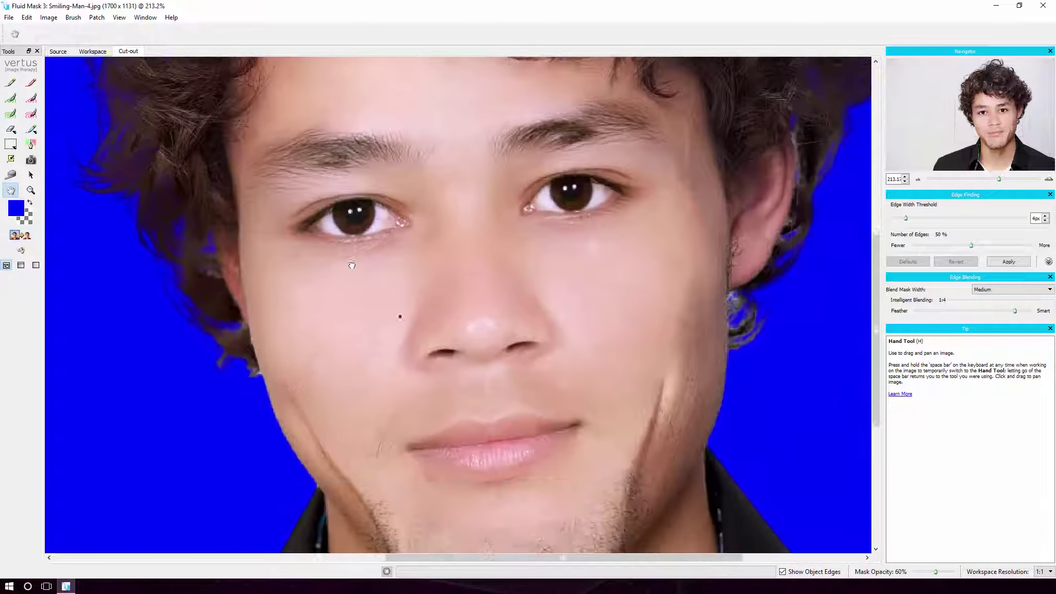
pyautogui.moveTo(378, 295); pyautogui.dragTo(372, 241)
pyautogui.press('b')
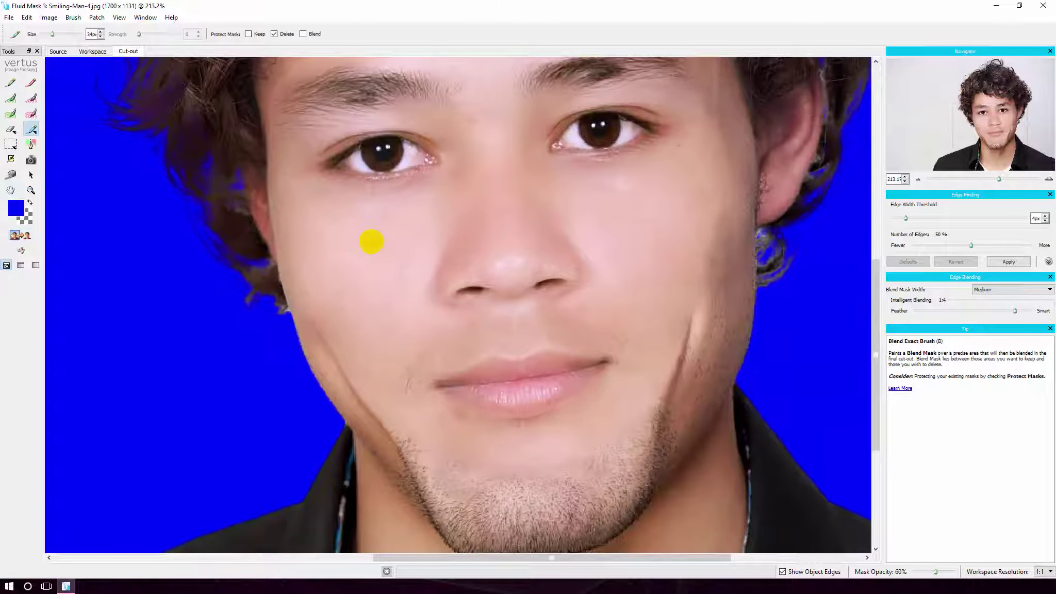
# Step: Compare Source, Workspace and Cut-out views, then zoom to 333.1% on the left cheek and jaw
pyautogui.click(54, 51)
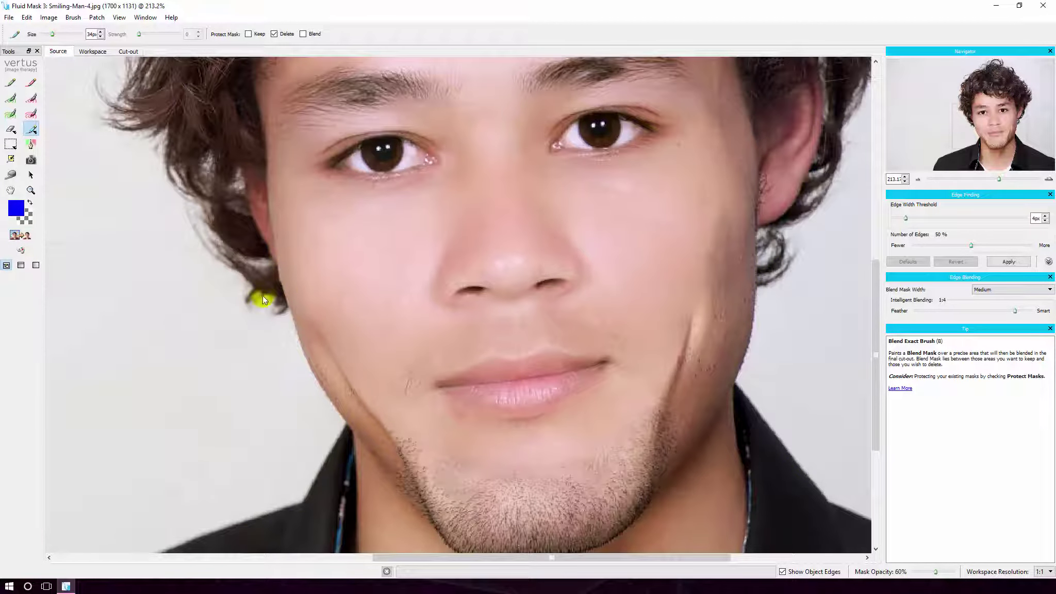
pyautogui.click(92, 51)
pyautogui.click(128, 51)
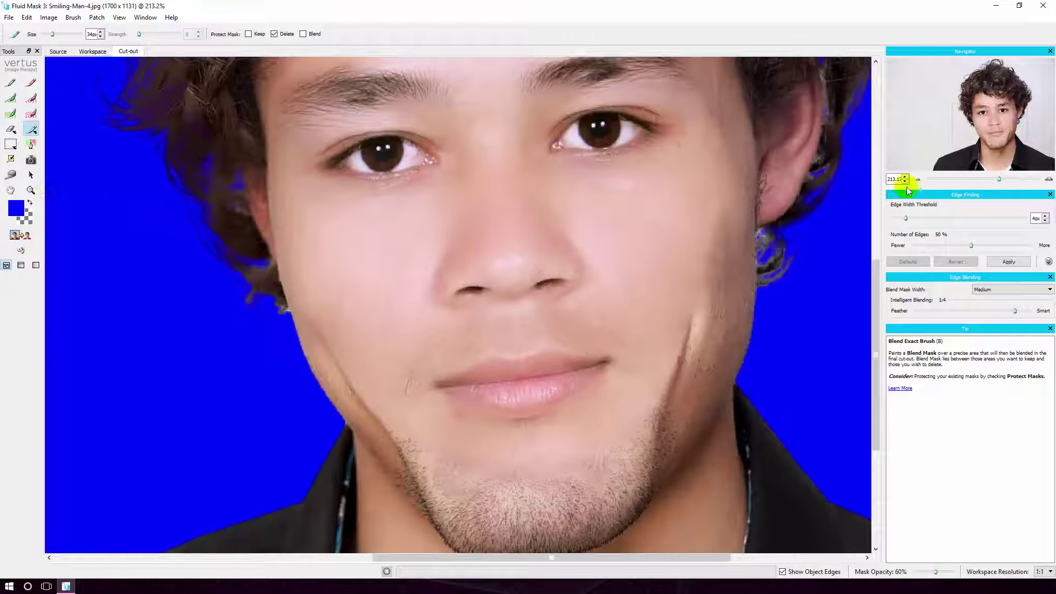
pyautogui.click(1048, 180)
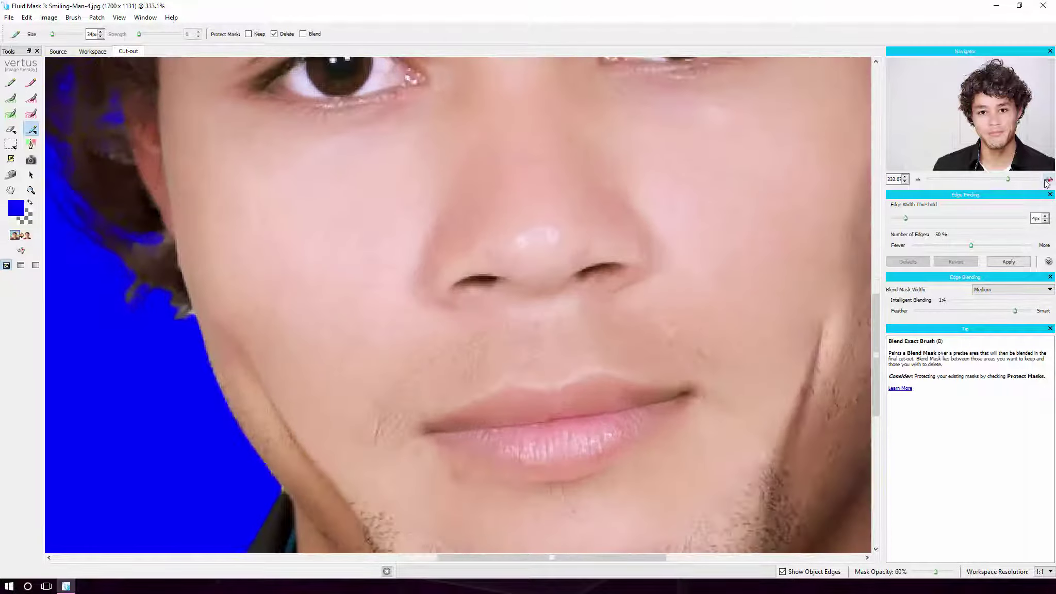
pyautogui.moveTo(219, 274); pyautogui.dragTo(361, 225)
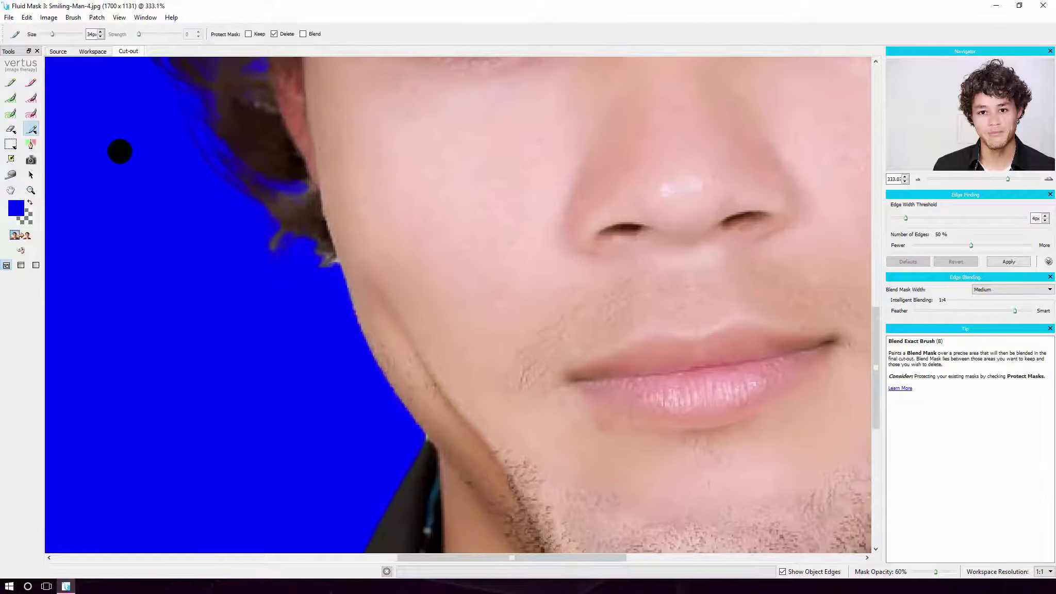
pyautogui.click(88, 54)
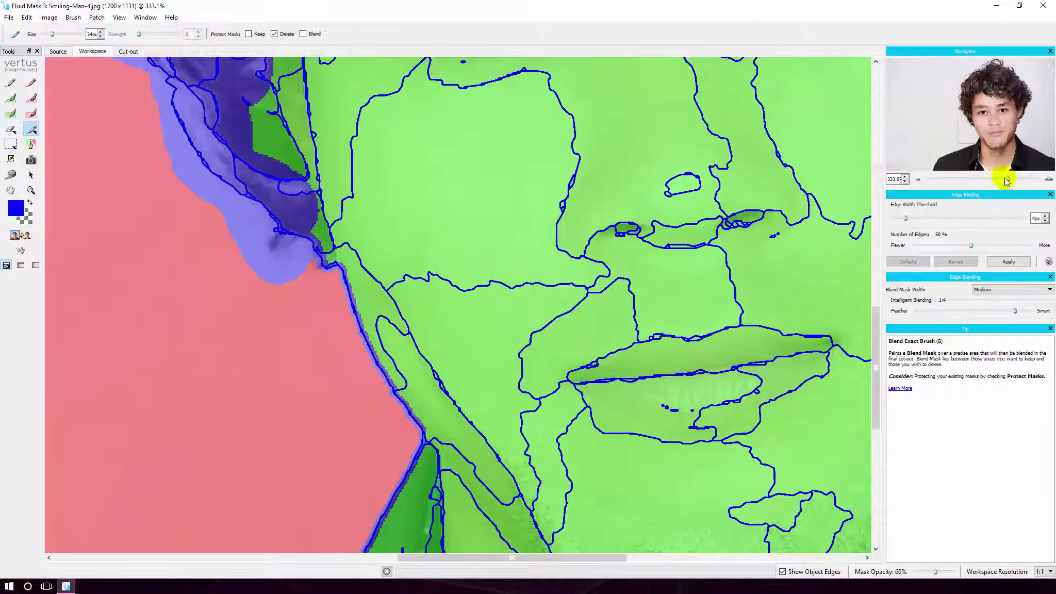
# Step: Zoom in further where the ear meets the jaw and compare it with the source photo
pyautogui.click(1048, 180)
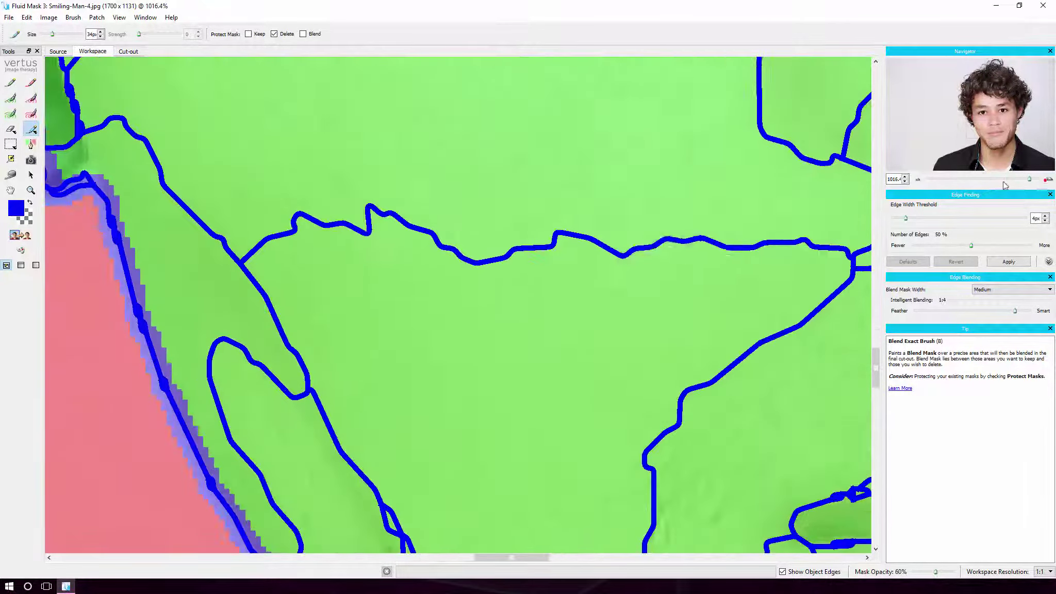
pyautogui.press('h')
pyautogui.moveTo(207, 189); pyautogui.dragTo(625, 289)
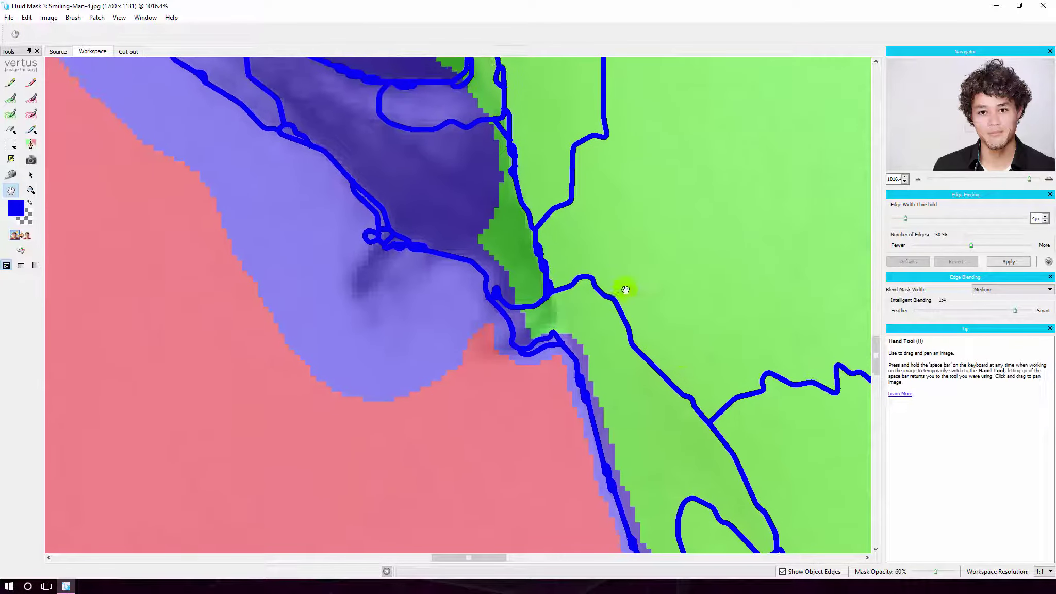
pyautogui.press('b')
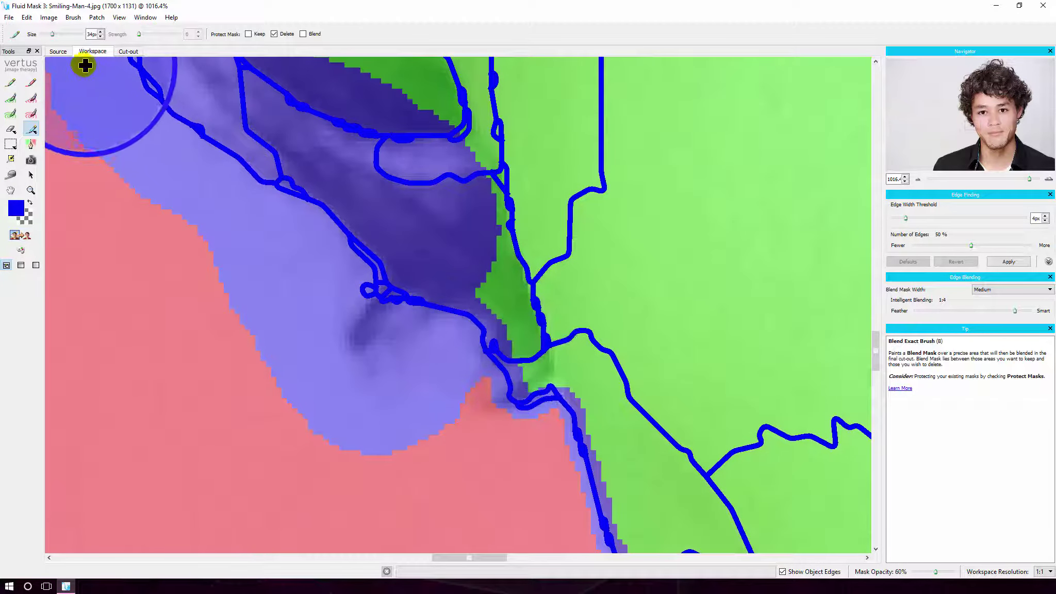
pyautogui.click(59, 52)
pyautogui.click(93, 52)
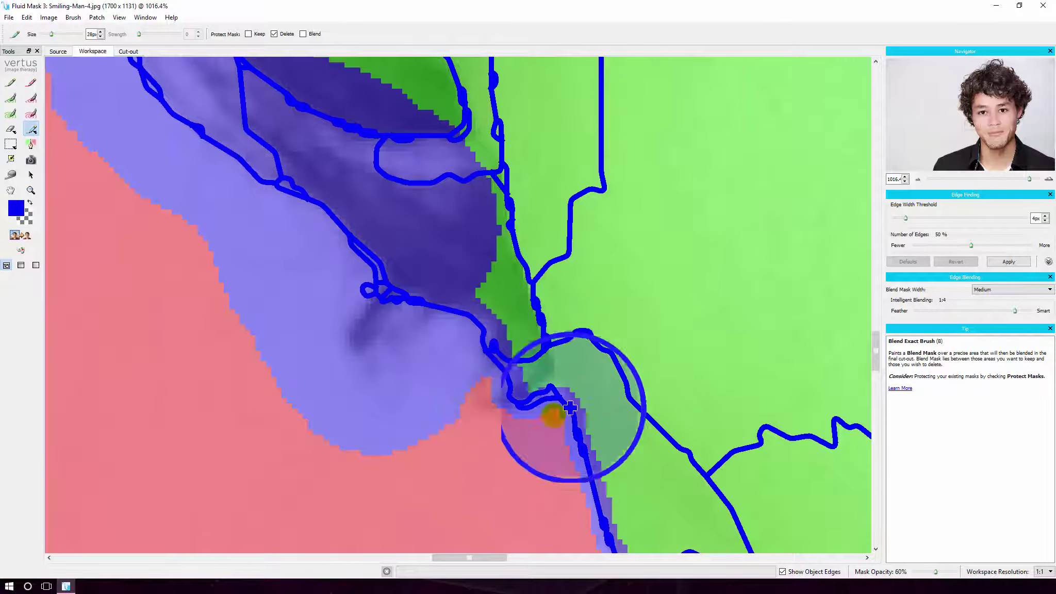
# Step: Paint blend mask over the hair-edge junction and preview the resulting cut-out
pyautogui.scroll(-5, 530, 438)
pyautogui.scroll(-1, 535, 433)
pyautogui.scroll(-2, 538, 423)
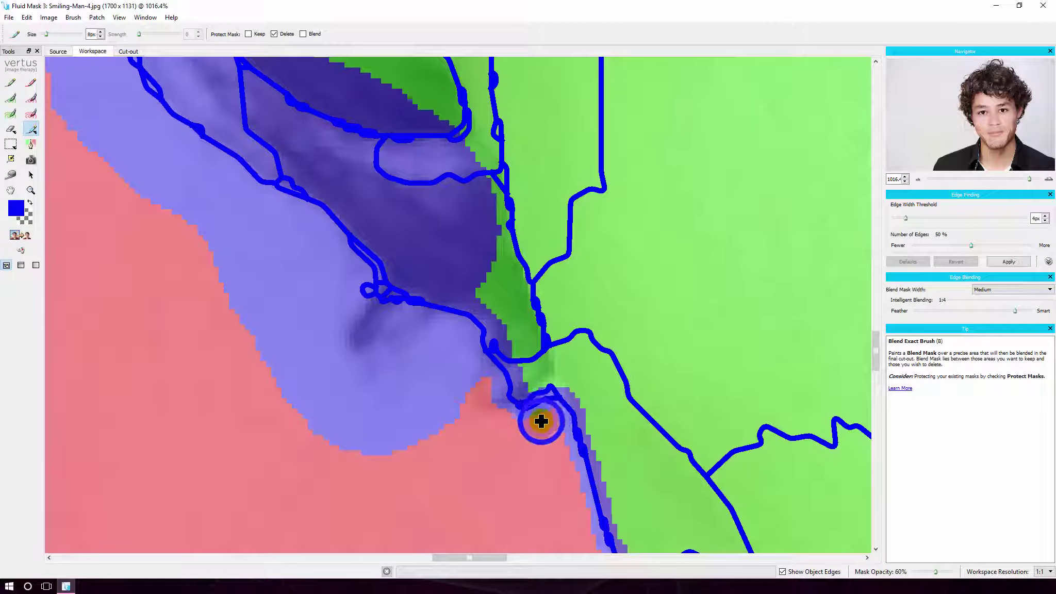
pyautogui.moveTo(550, 391)
pyautogui.mouseDown()
pyautogui.moveTo(528, 389)
pyautogui.moveTo(556, 425)
pyautogui.mouseUp()
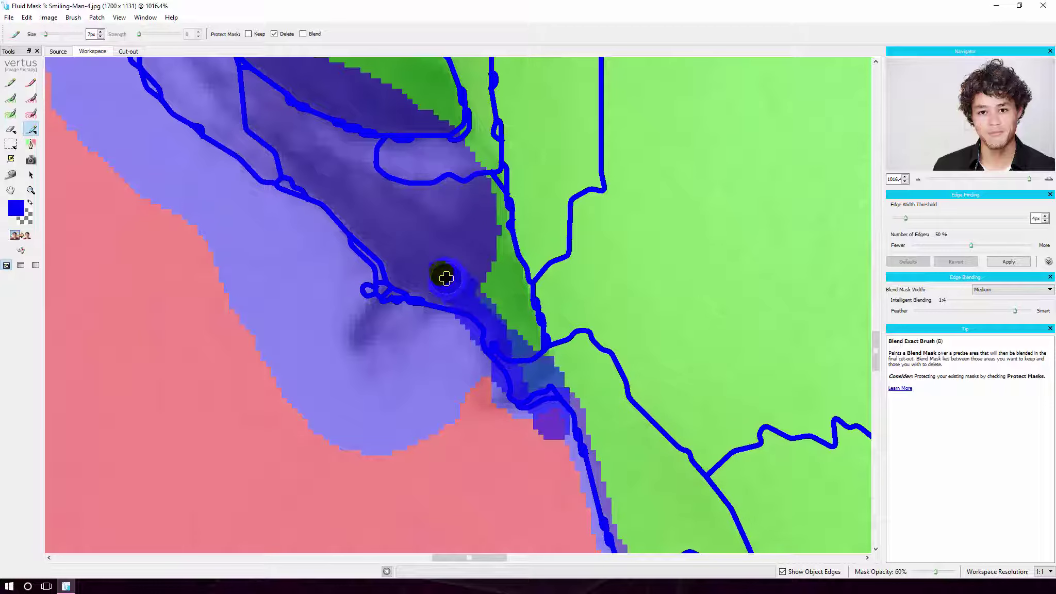
pyautogui.press('h')
pyautogui.moveTo(436, 300); pyautogui.dragTo(519, 473)
pyautogui.moveTo(435, 320)
pyautogui.mouseDown()
pyautogui.moveTo(455, 347)
pyautogui.moveTo(415, 355)
pyautogui.moveTo(538, 396)
pyautogui.moveTo(499, 456)
pyautogui.moveTo(391, 283)
pyautogui.mouseUp()
pyautogui.press('b')
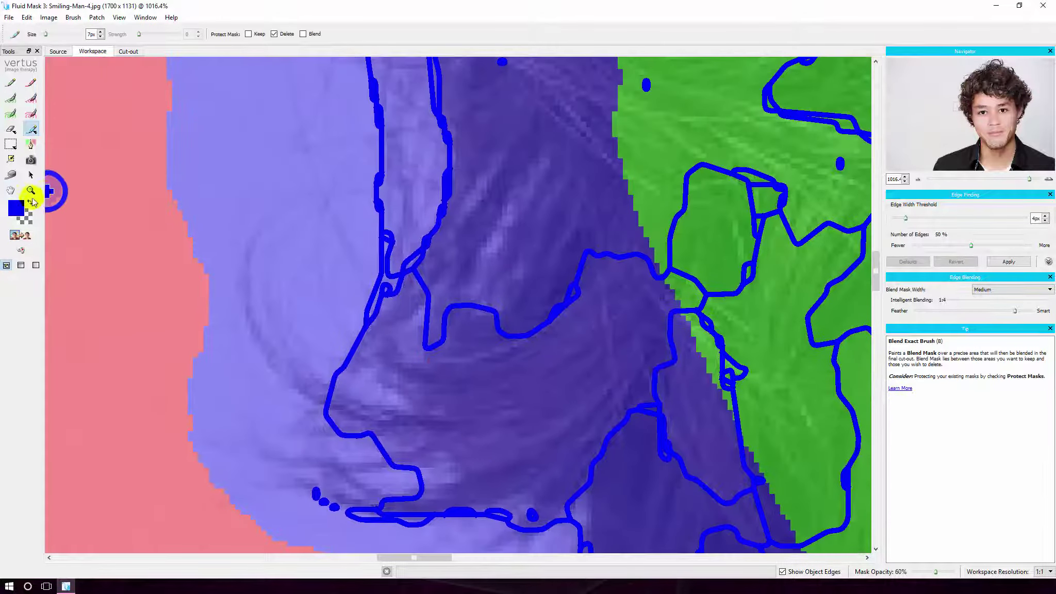
pyautogui.click(21, 235)
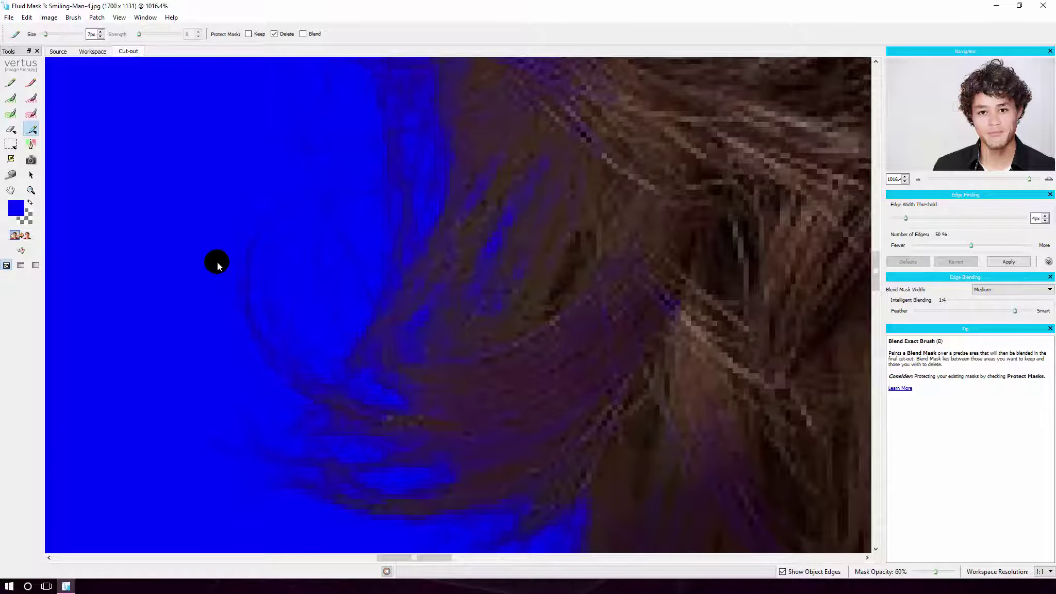
# Step: Pan along the skin edge in the cut-out, zoom out to the whole face, and return to the mask view
pyautogui.press('h')
pyautogui.moveTo(391, 332); pyautogui.dragTo(415, 238)
pyautogui.moveTo(500, 290)
pyautogui.mouseDown()
pyautogui.moveTo(409, 230)
pyautogui.moveTo(330, 217)
pyautogui.mouseUp()
pyautogui.moveTo(424, 238)
pyautogui.mouseDown()
pyautogui.moveTo(349, 167)
pyautogui.moveTo(384, 206)
pyautogui.moveTo(475, 266)
pyautogui.mouseUp()
pyautogui.press('b')
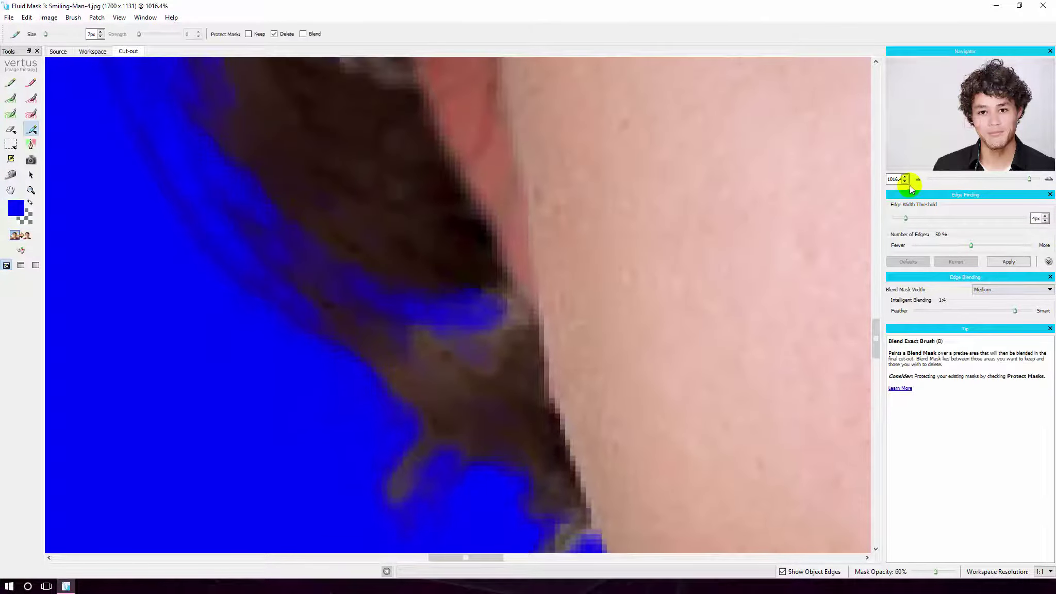
pyautogui.click(923, 181)
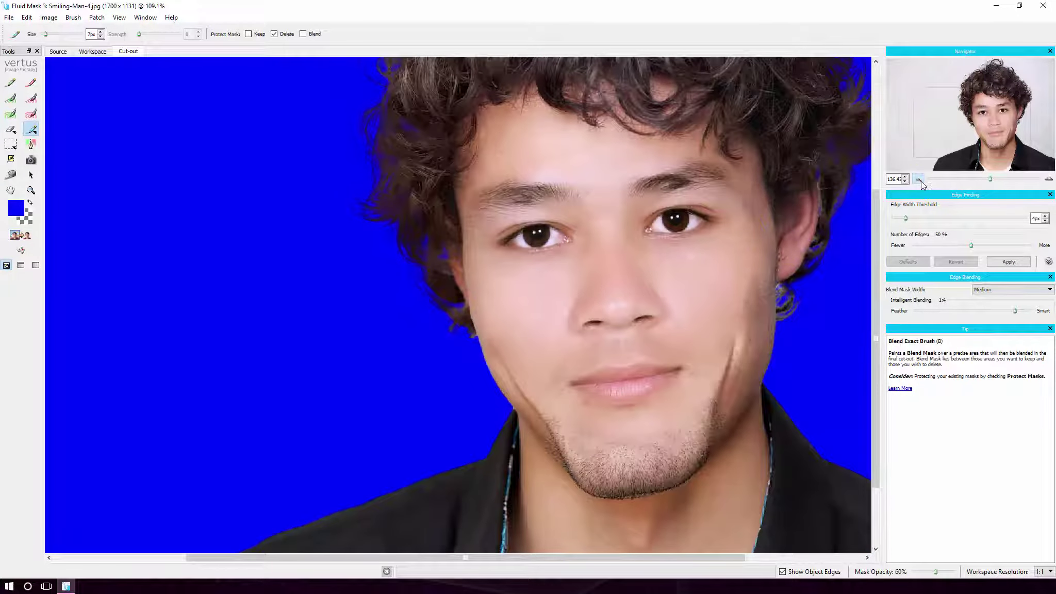
pyautogui.click(918, 179)
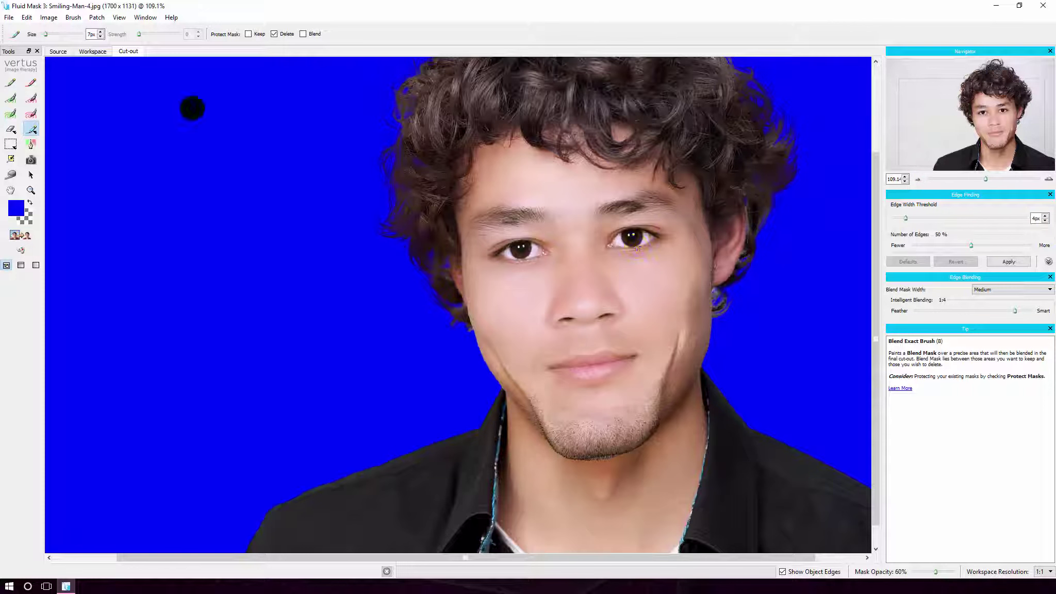
pyautogui.click(90, 52)
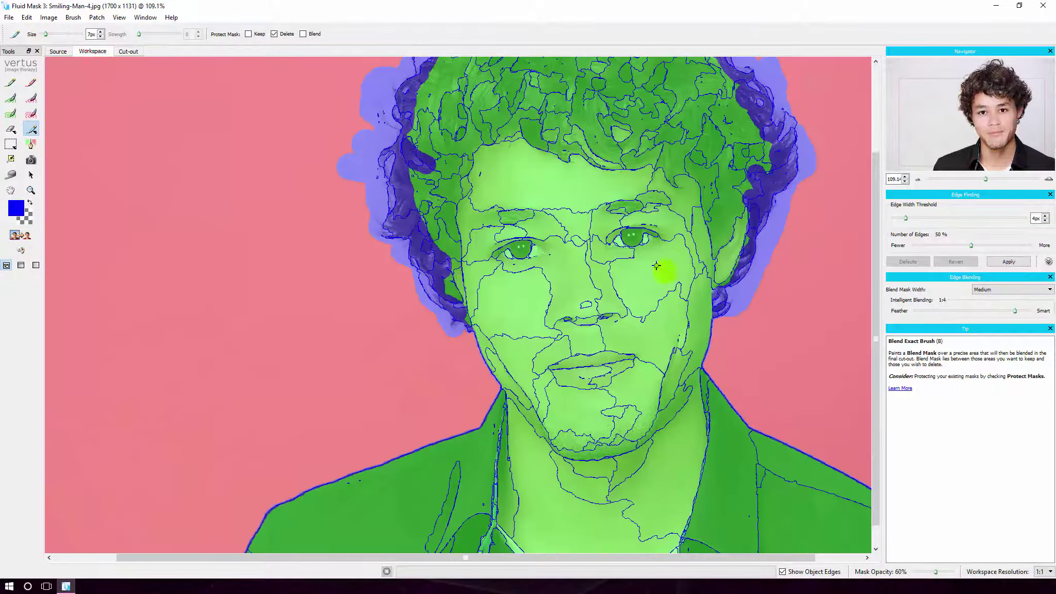
# Step: Zoom in on the ear, paint a Blend Exact stroke down its edge, and preview the cut-out
pyautogui.press('z')
pyautogui.click(718, 292)
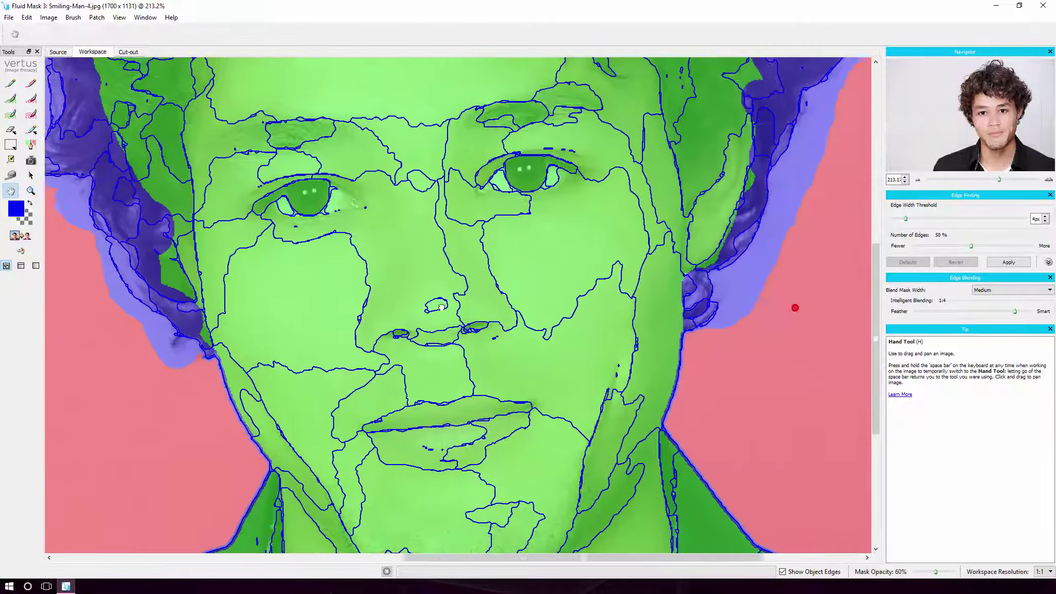
pyautogui.click(601, 304)
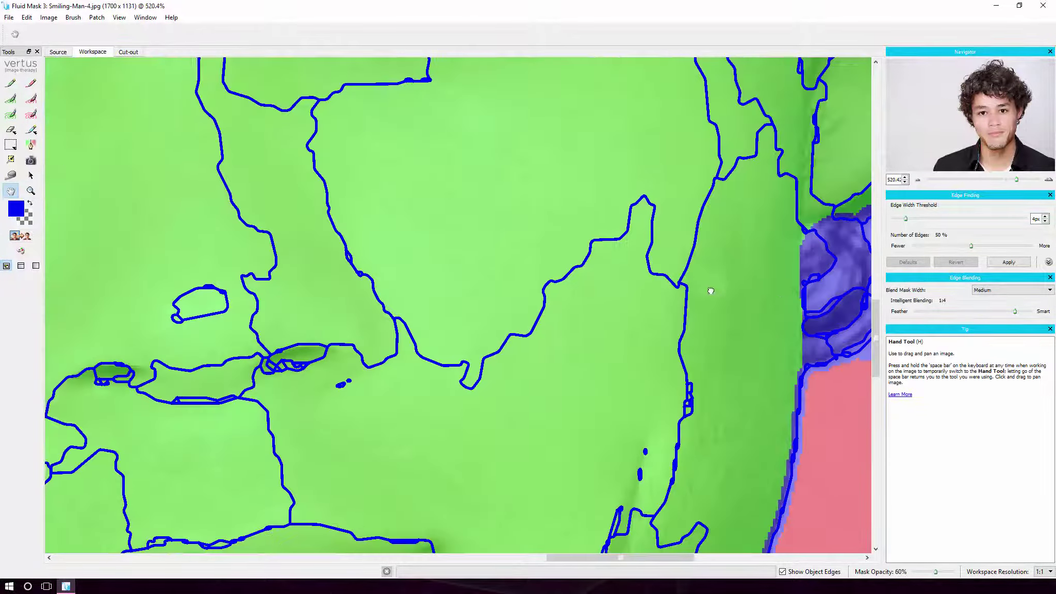
pyautogui.click(573, 255)
pyautogui.click(474, 217)
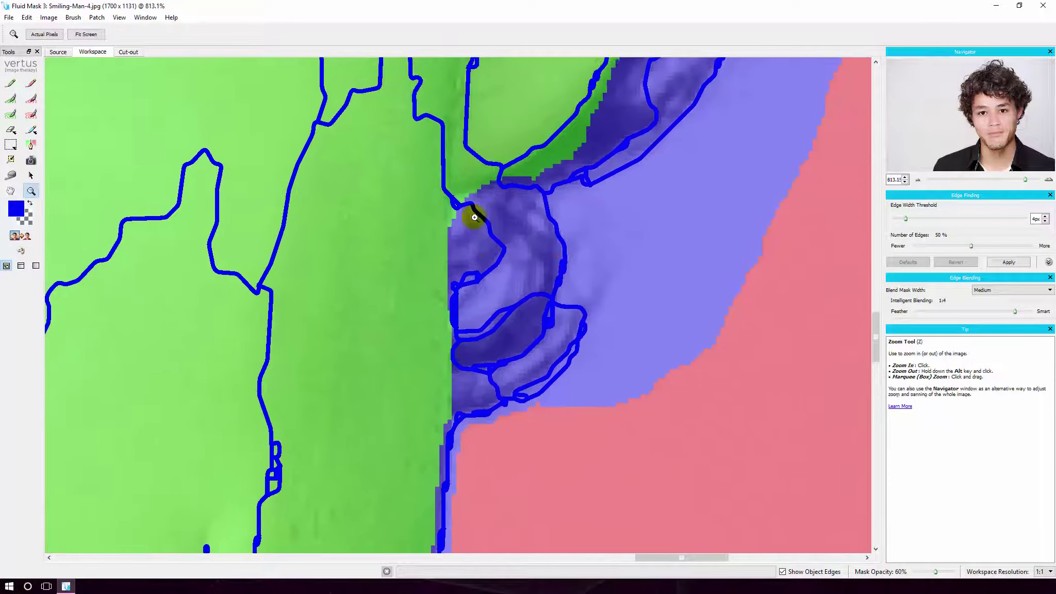
pyautogui.click(31, 129)
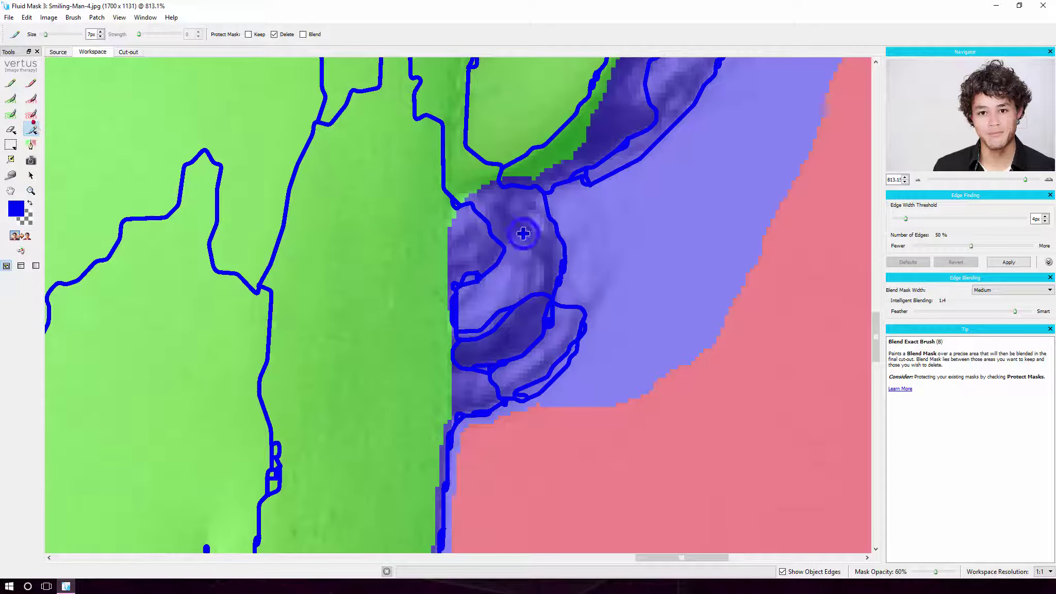
pyautogui.moveTo(471, 206)
pyautogui.mouseDown()
pyautogui.moveTo(459, 427)
pyautogui.moveTo(501, 420)
pyautogui.moveTo(458, 426)
pyautogui.moveTo(464, 238)
pyautogui.moveTo(495, 203)
pyautogui.moveTo(604, 136)
pyautogui.moveTo(616, 138)
pyautogui.mouseUp()
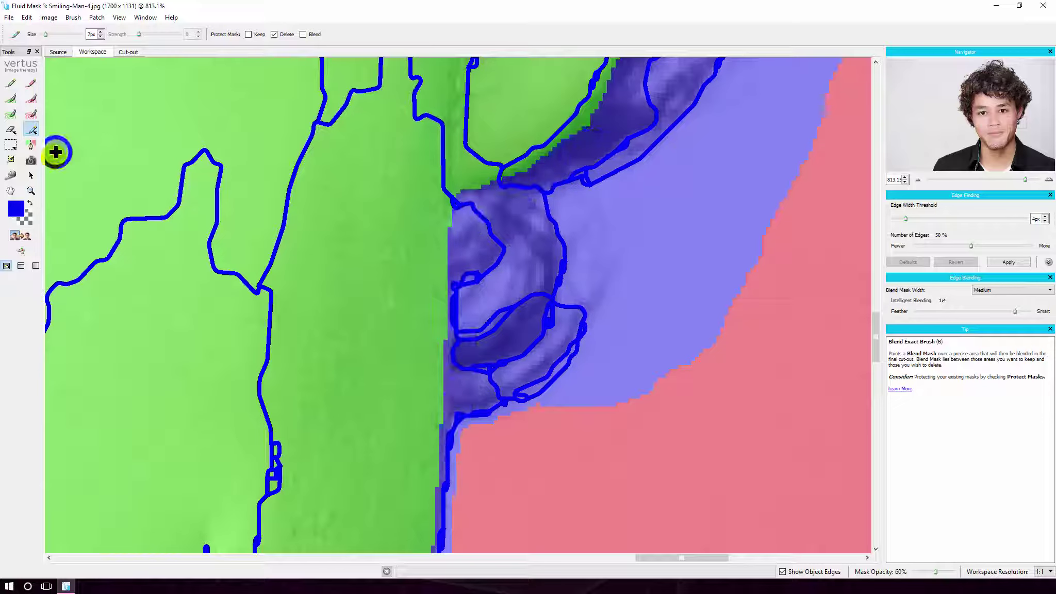
pyautogui.click(22, 239)
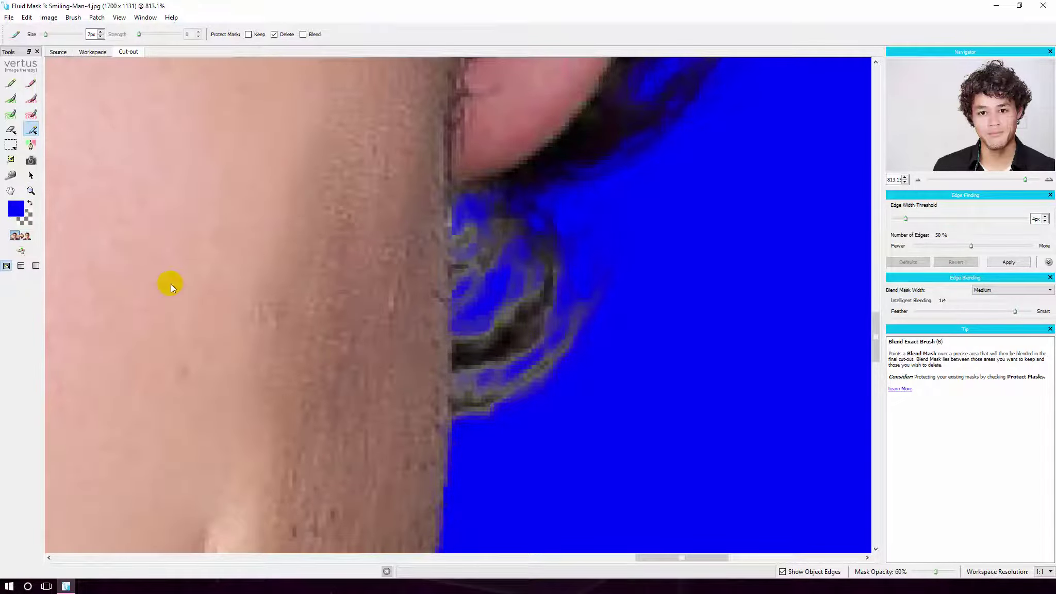
# Step: Return to the workspace, zoom out to the whole image, and Save and Apply to Photoshop
pyautogui.click(94, 53)
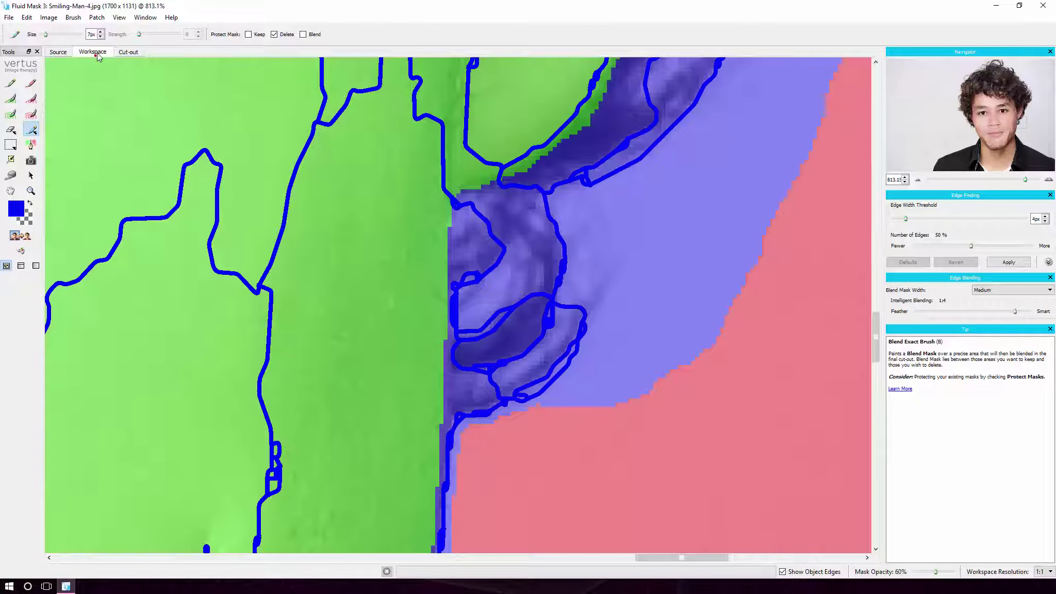
pyautogui.click(941, 179)
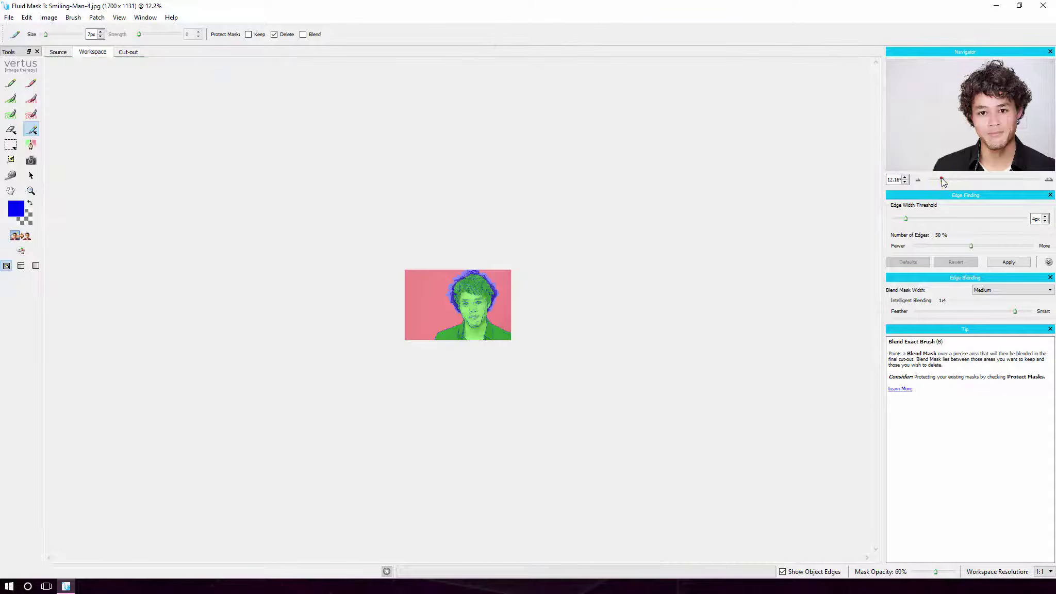
pyautogui.moveTo(942, 180); pyautogui.dragTo(977, 179)
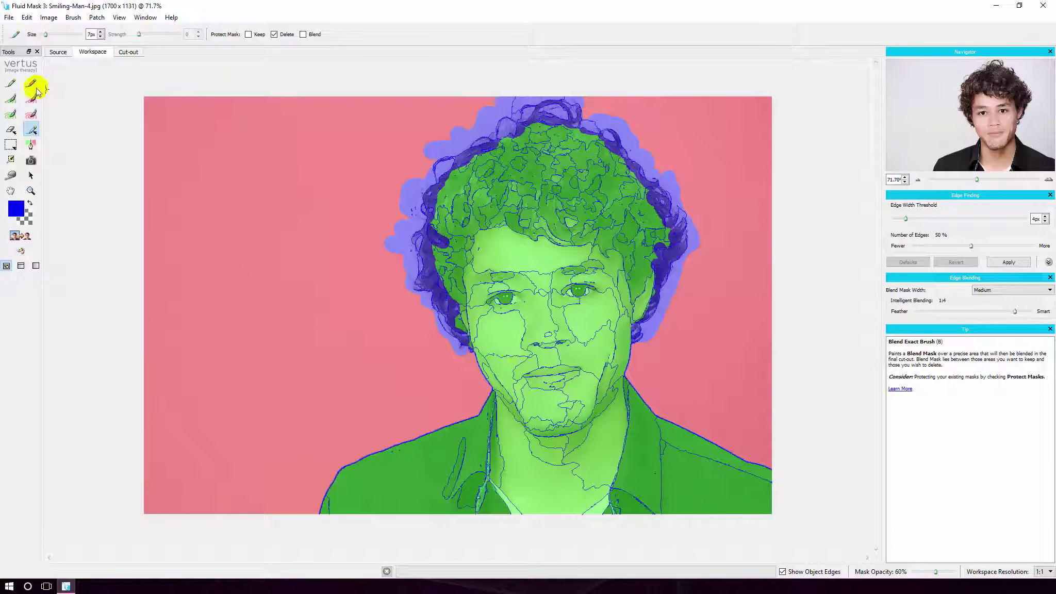
pyautogui.click(9, 17)
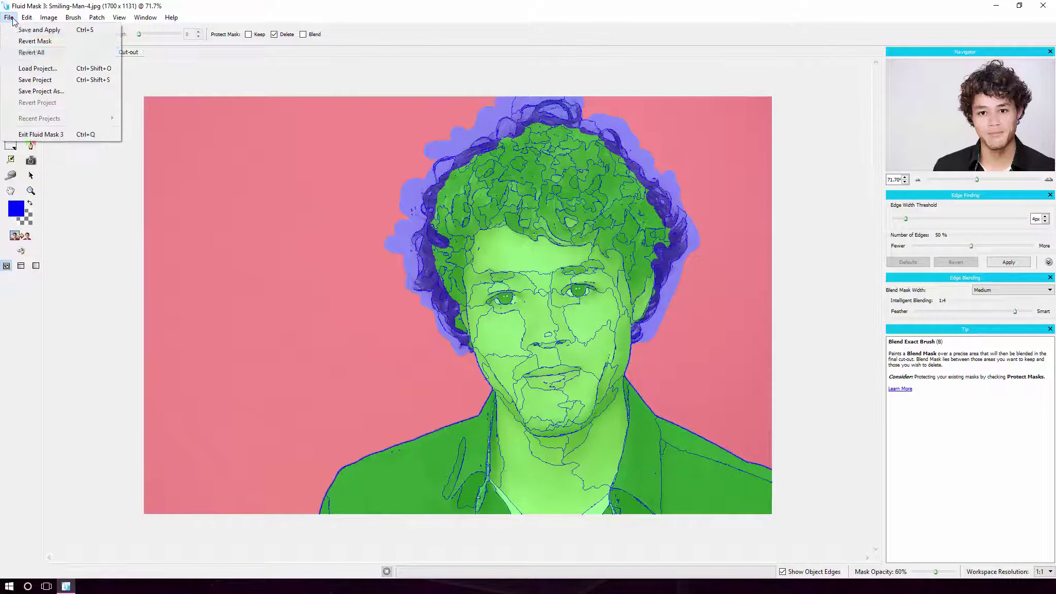
pyautogui.click(40, 30)
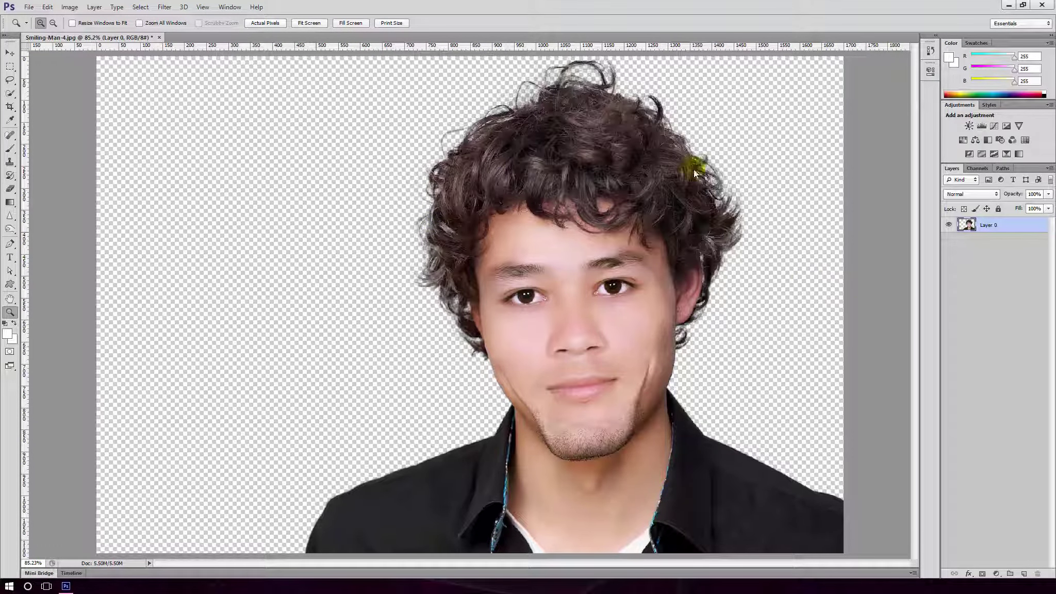
# Step: Add Layer 1 below Layer 0 and fill it with a white background colour
pyautogui.click(1025, 572)
pyautogui.moveTo(993, 228); pyautogui.dragTo(997, 271)
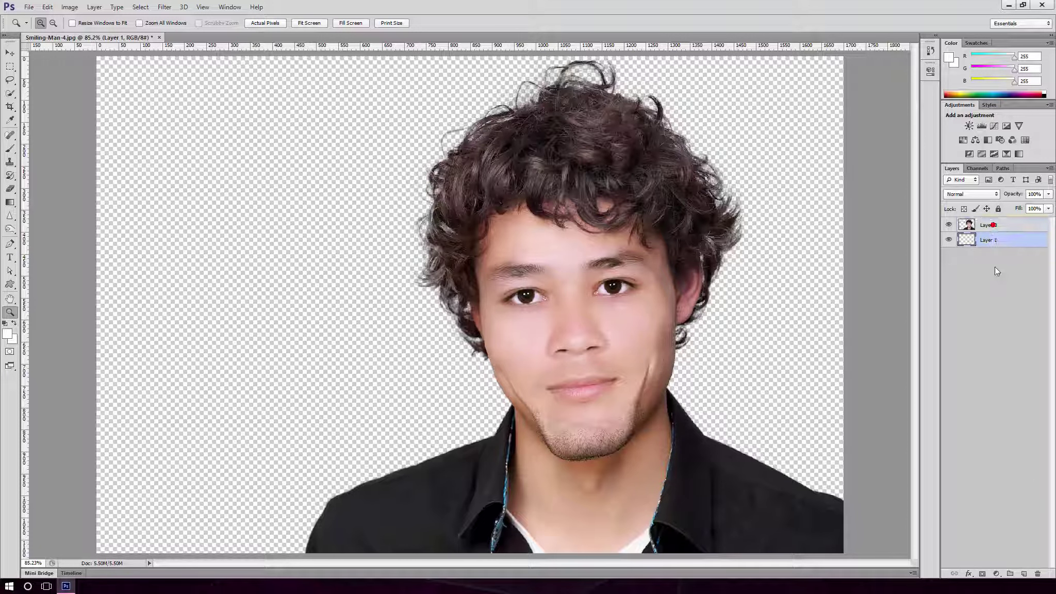
pyautogui.click(15, 343)
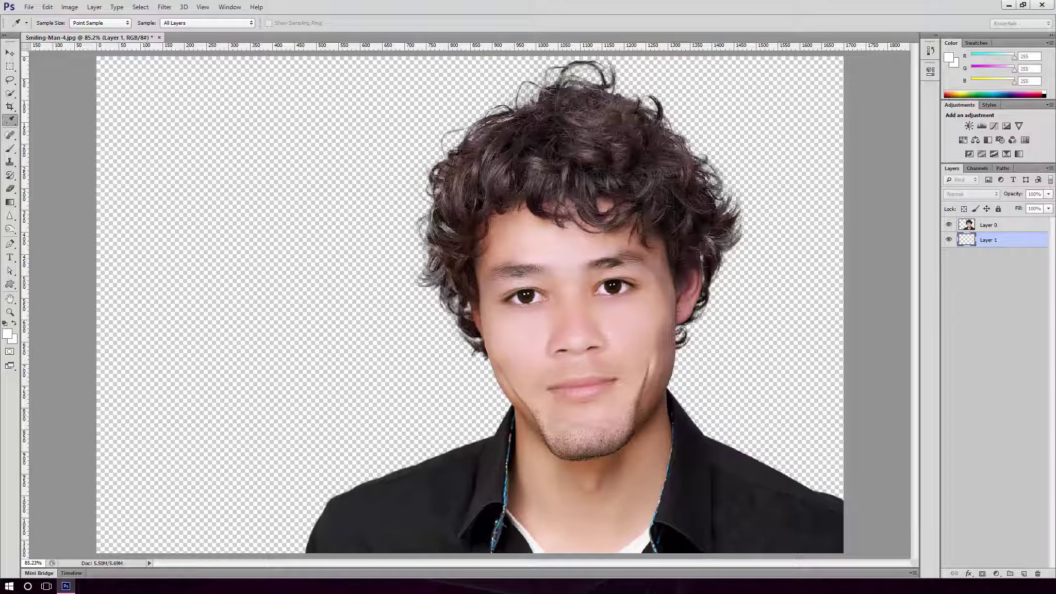
pyautogui.moveTo(613, 110); pyautogui.dragTo(351, 143)
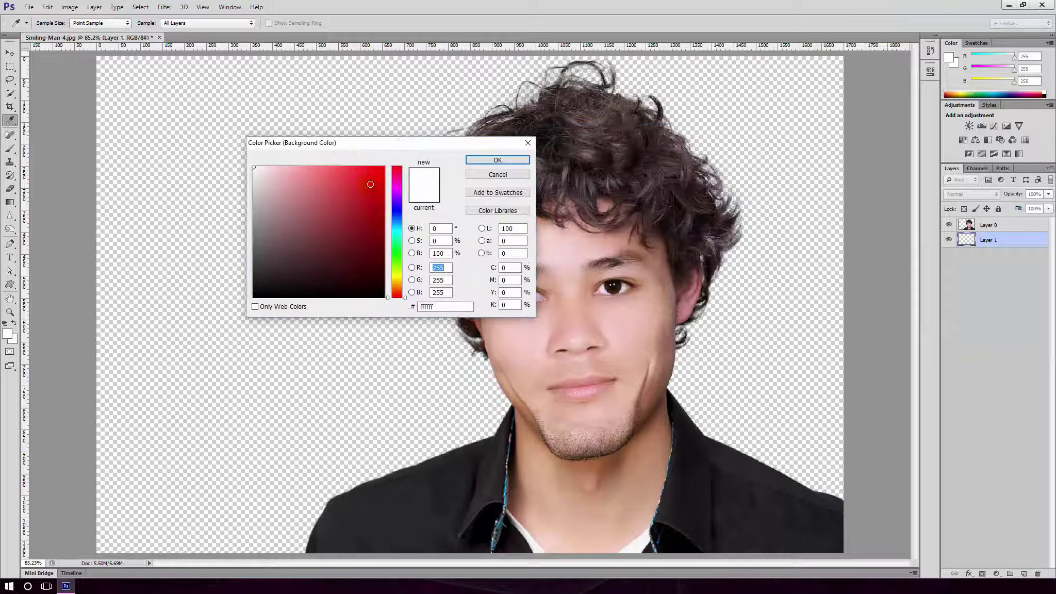
pyautogui.moveTo(370, 184); pyautogui.dragTo(413, 149)
pyautogui.moveTo(358, 208); pyautogui.dragTo(245, 157)
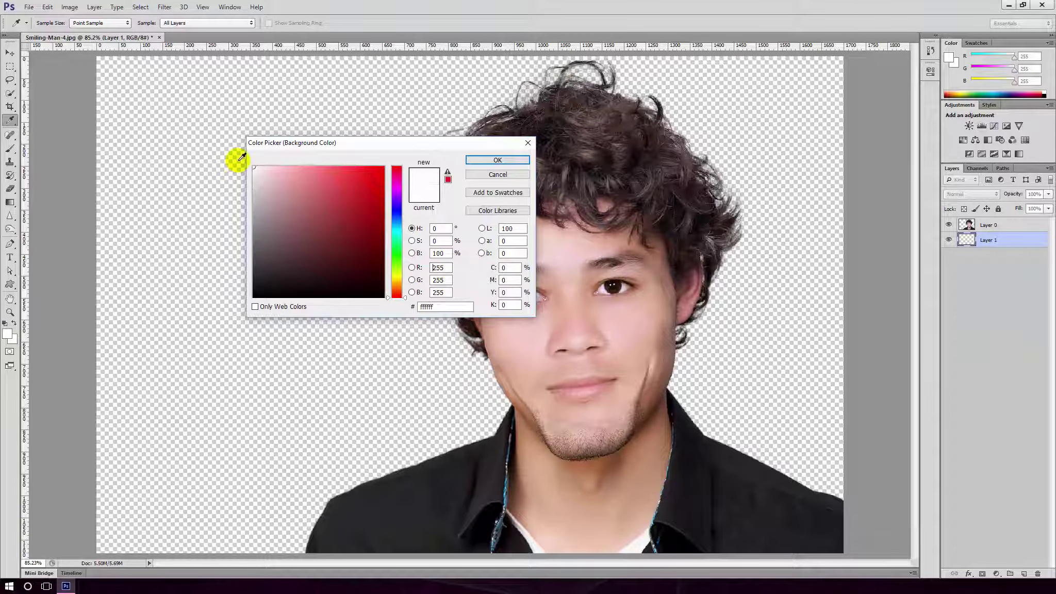
pyautogui.click(502, 161)
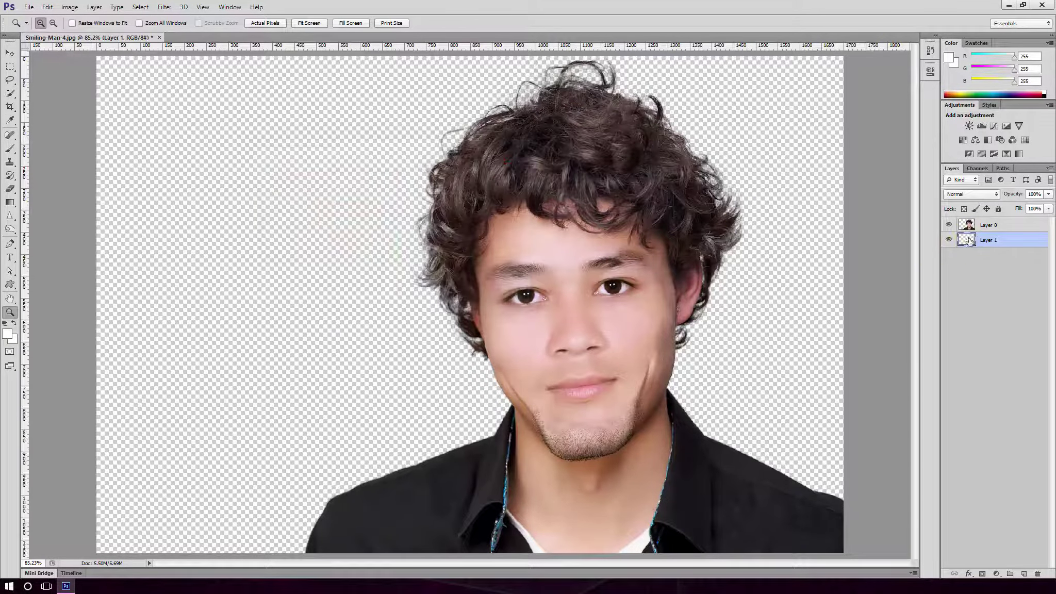
pyautogui.hotkey('alt', 'BackSpace')
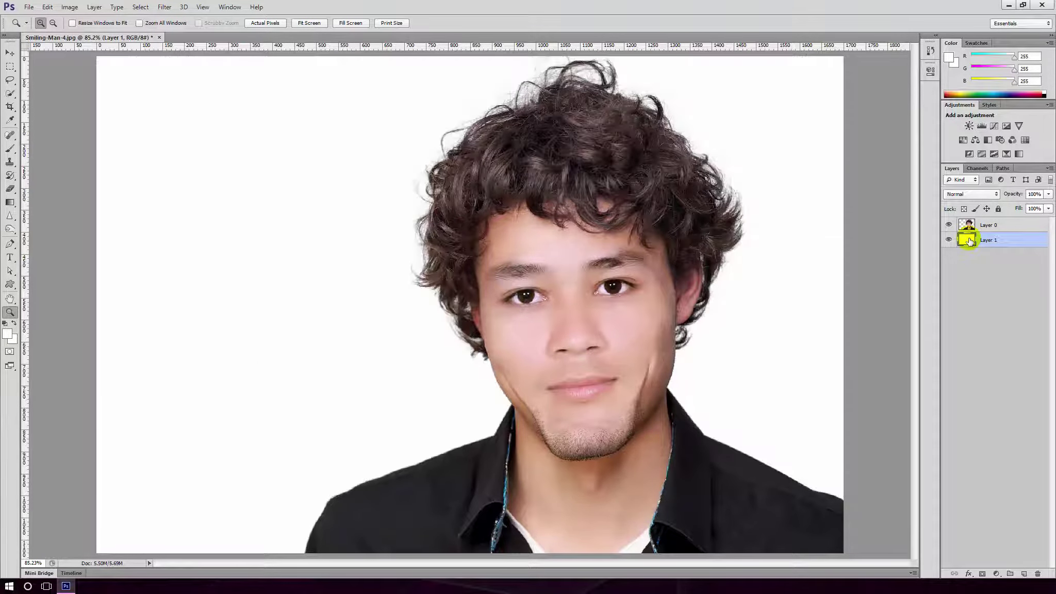
# Step: Zoom in on the face, then fill Layer 1 with dark blue 3c5176
pyautogui.click(391, 214)
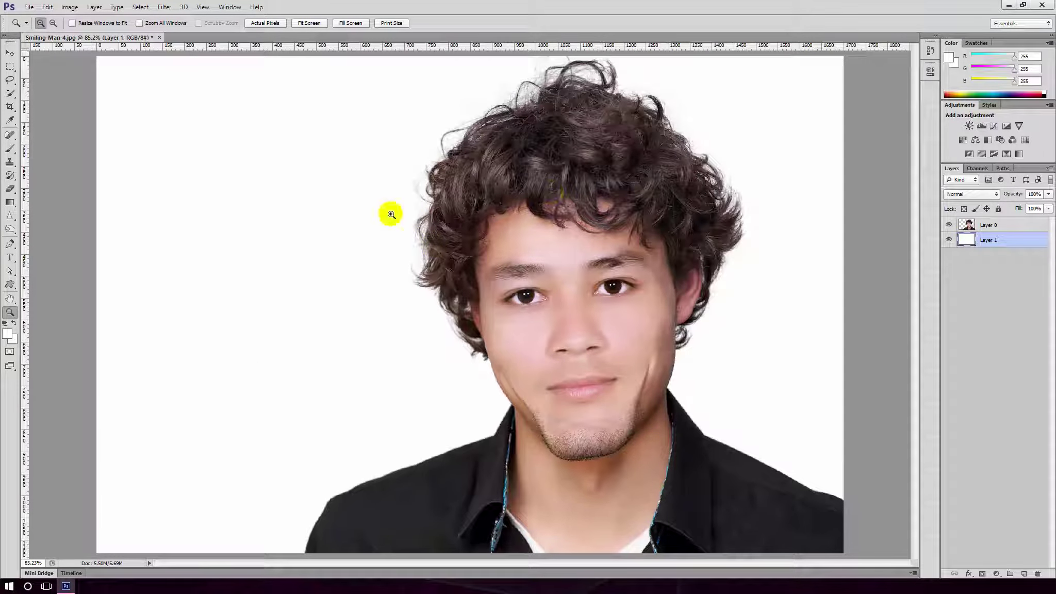
pyautogui.click(499, 97)
pyautogui.click(485, 181)
pyautogui.moveTo(500, 283)
pyautogui.mouseDown()
pyautogui.moveTo(495, 244)
pyautogui.moveTo(549, 236)
pyautogui.mouseUp()
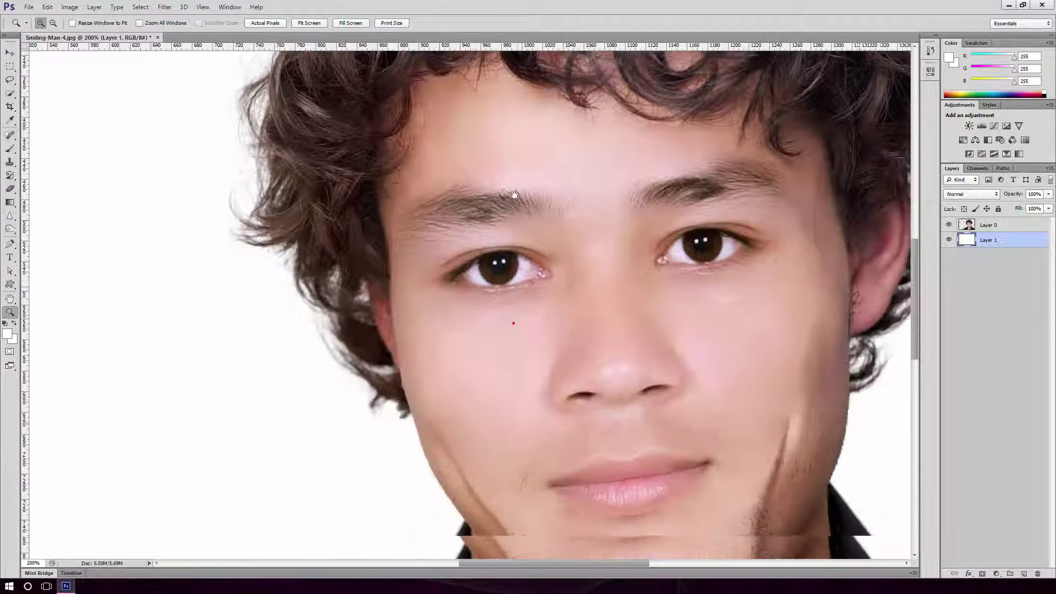
pyautogui.click(12, 339)
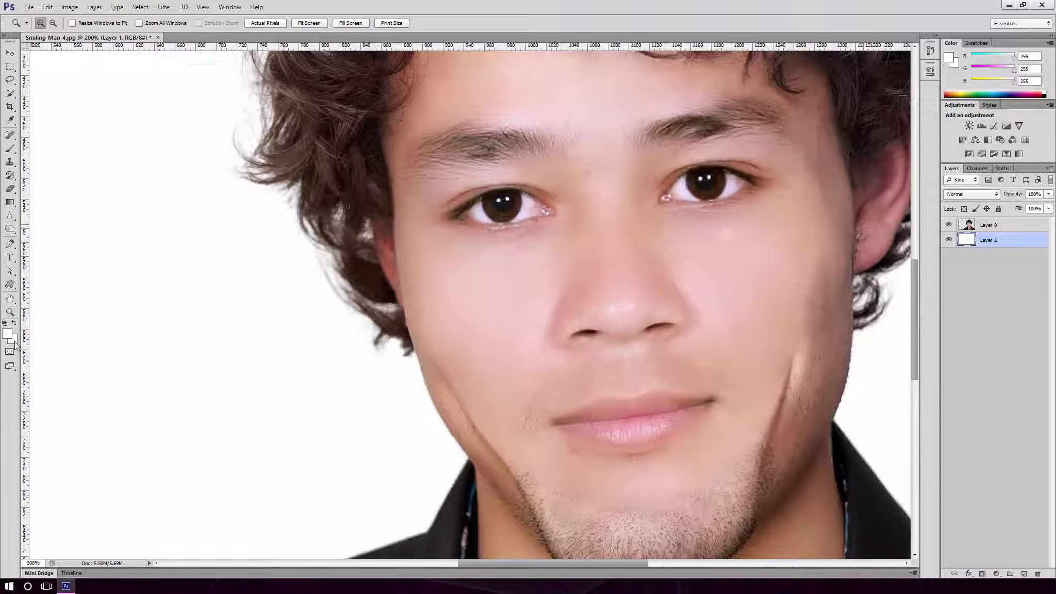
pyautogui.moveTo(397, 263)
pyautogui.mouseDown()
pyautogui.moveTo(397, 218)
pyautogui.moveTo(317, 237)
pyautogui.mouseUp()
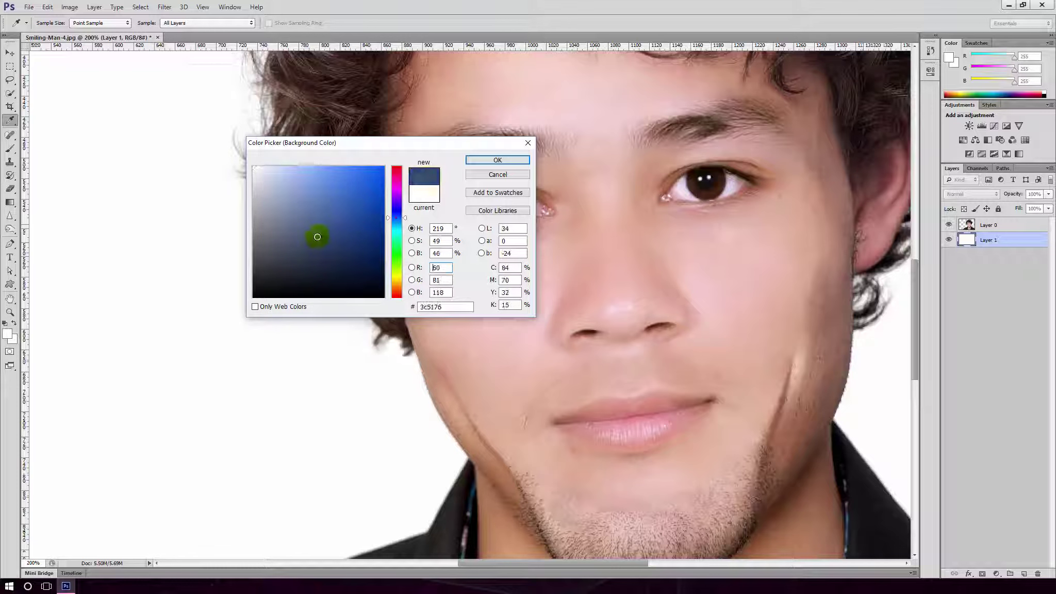
pyautogui.click(492, 161)
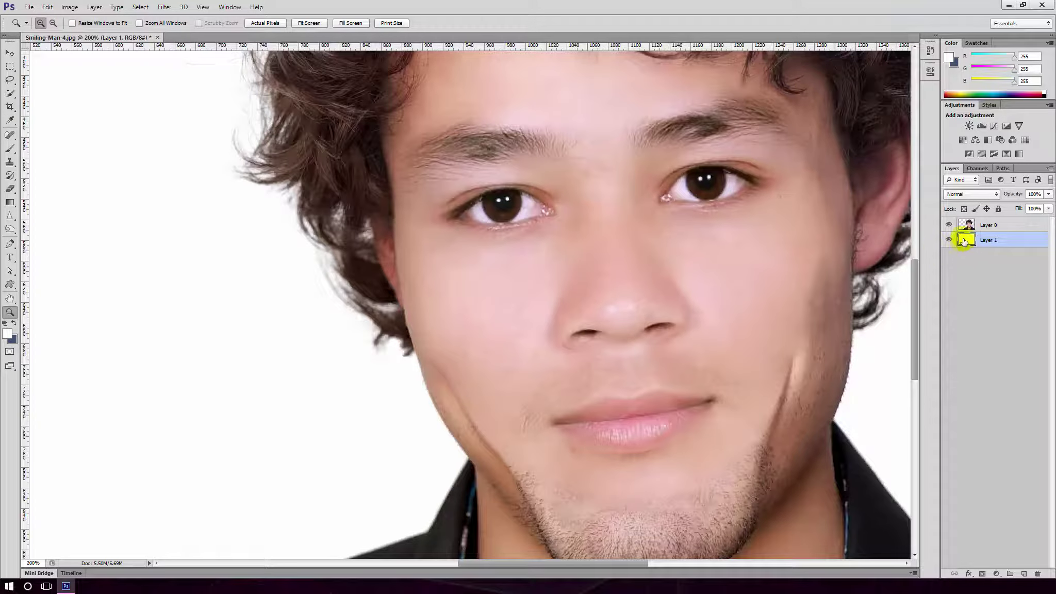
pyautogui.hotkey('ctrl', 'BackSpace')
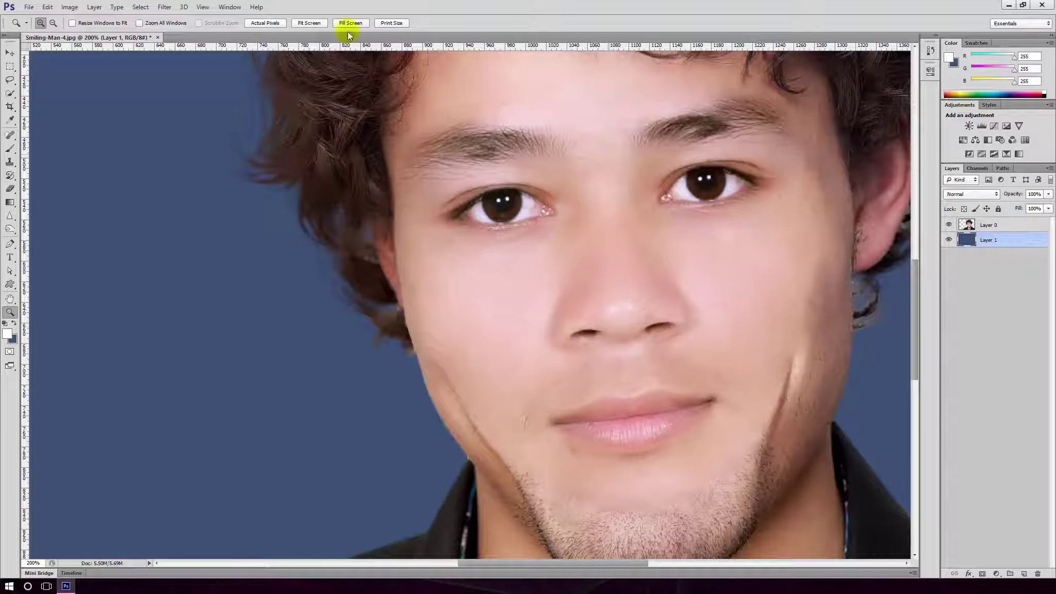
# Step: Zoom to actual pixels, then to 400% on the top of the hair
pyautogui.click(264, 24)
pyautogui.moveTo(597, 213); pyautogui.dragTo(621, 302)
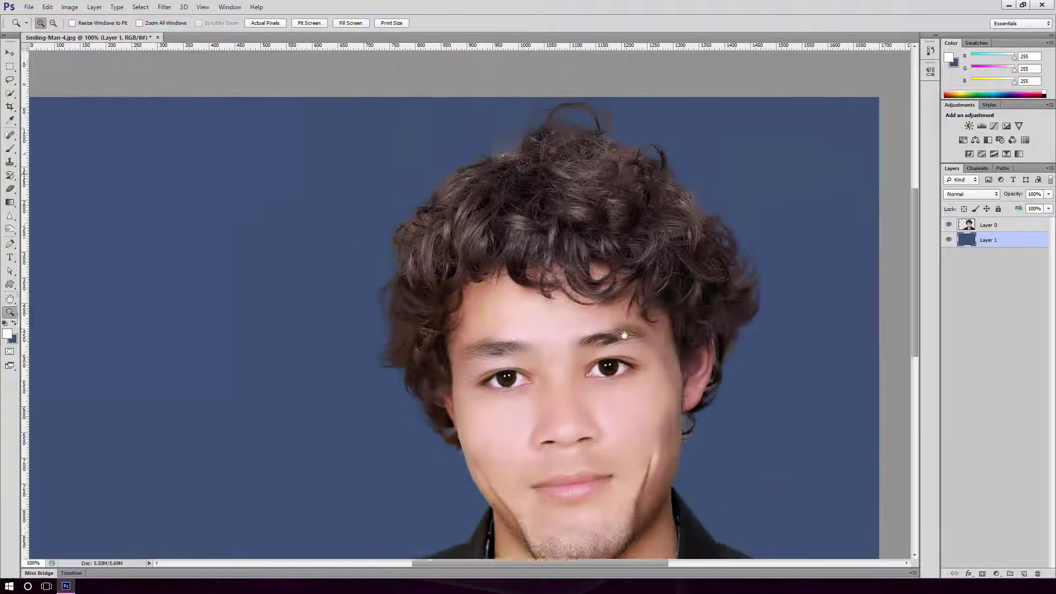
pyautogui.click(491, 137)
pyautogui.click(515, 206)
# Step: Try the Sponge tool in Saturate mode on the blue beside the hair
pyautogui.moveTo(506, 297); pyautogui.dragTo(450, 244)
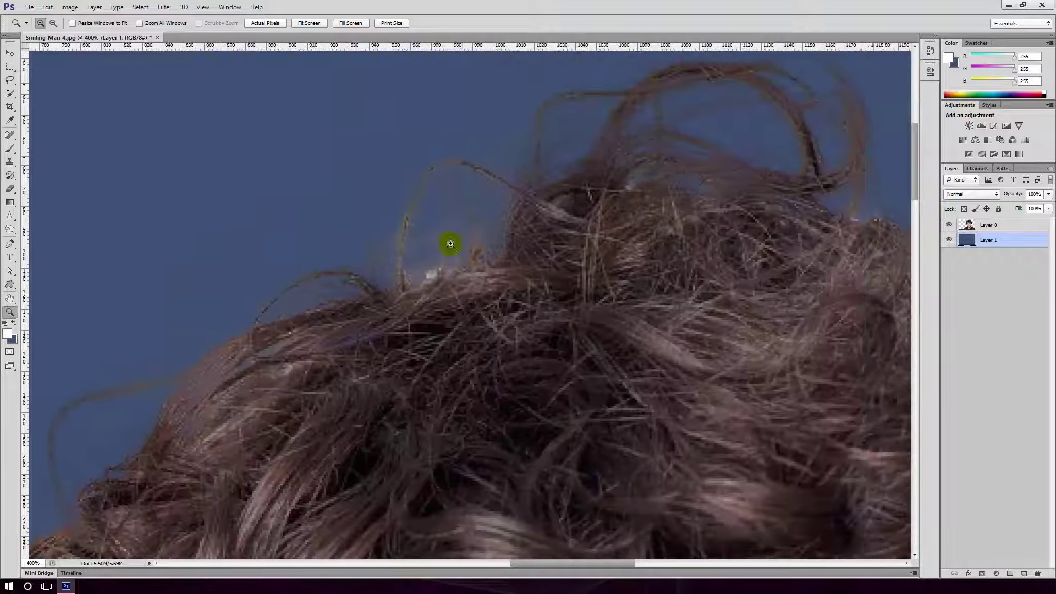
pyautogui.click(10, 229)
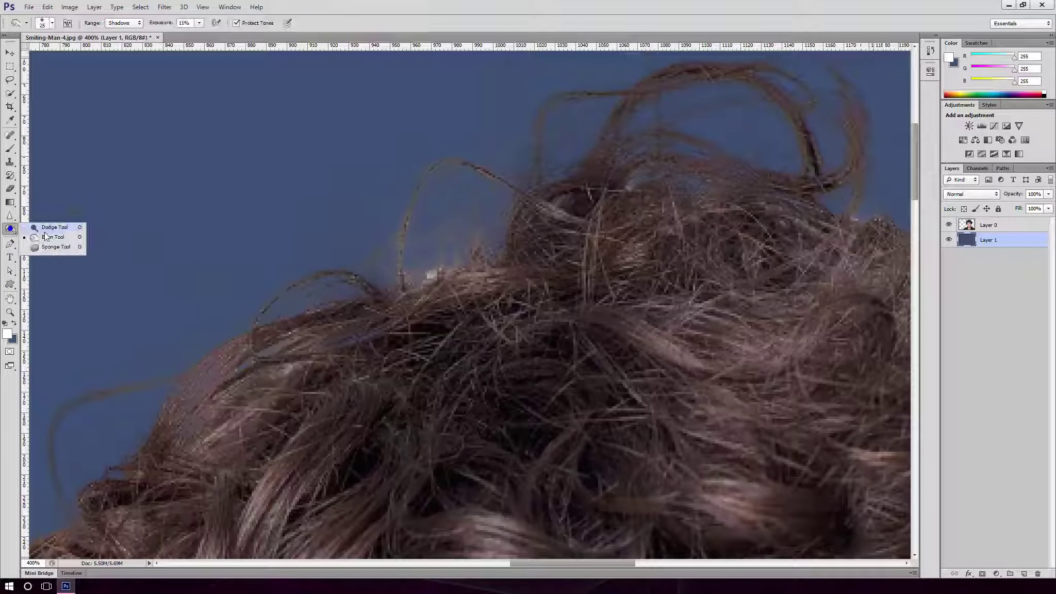
pyautogui.click(46, 244)
pyautogui.moveTo(430, 258)
pyautogui.mouseDown()
pyautogui.moveTo(381, 245)
pyautogui.moveTo(438, 248)
pyautogui.moveTo(349, 250)
pyautogui.mouseUp()
pyautogui.click(155, 44)
pyautogui.click(133, 24)
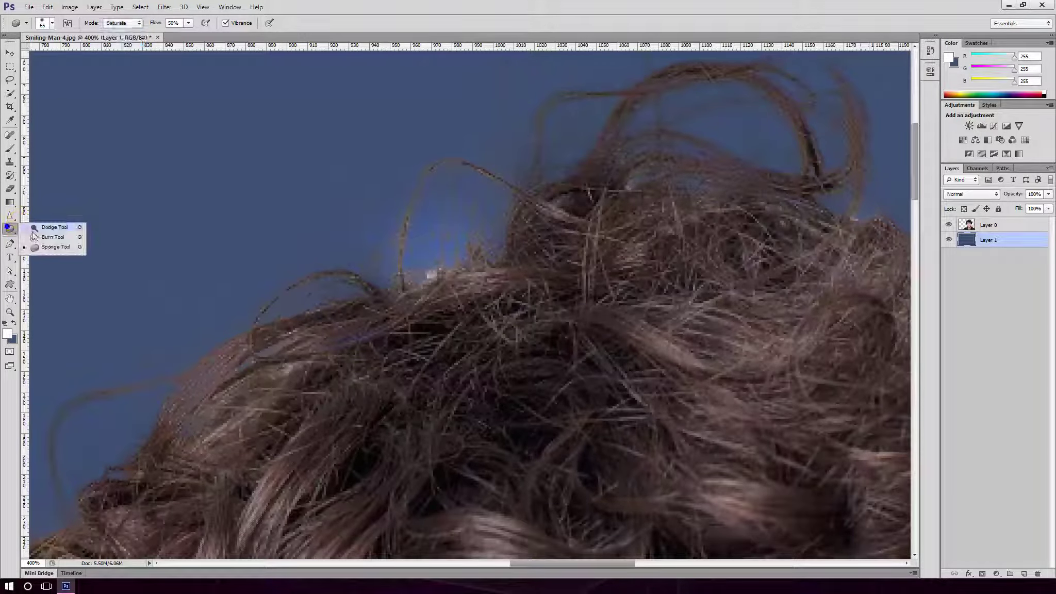
# Step: Switch to the Dodge tool with Range Highlights and Exposure 100%
pyautogui.moveTo(19, 228); pyautogui.dragTo(42, 228)
pyautogui.click(118, 23)
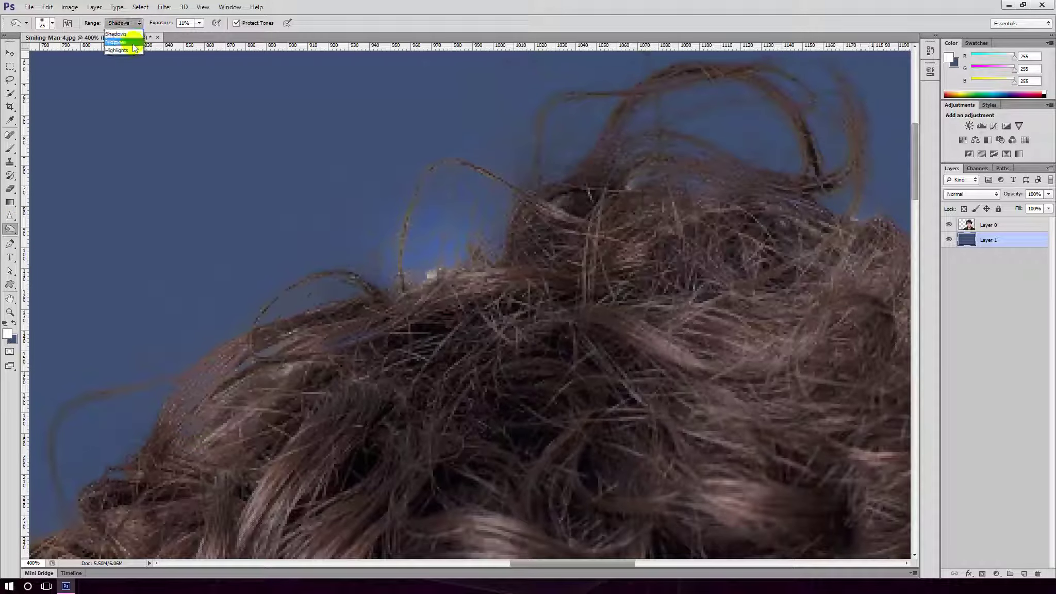
pyautogui.click(117, 50)
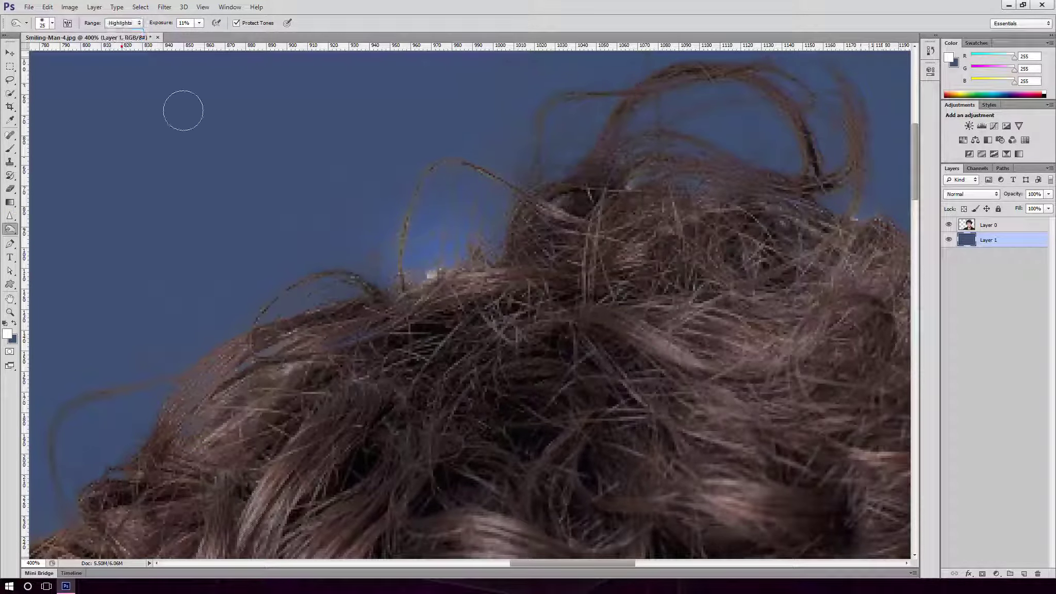
pyautogui.moveTo(499, 260)
pyautogui.mouseDown()
pyautogui.moveTo(426, 274)
pyautogui.moveTo(424, 259)
pyautogui.mouseUp()
pyautogui.click(199, 23)
pyautogui.click(401, 65)
# Step: Dodge the top hair loop and right-side curls, then make Layer 0 active
pyautogui.moveTo(402, 227); pyautogui.dragTo(503, 189)
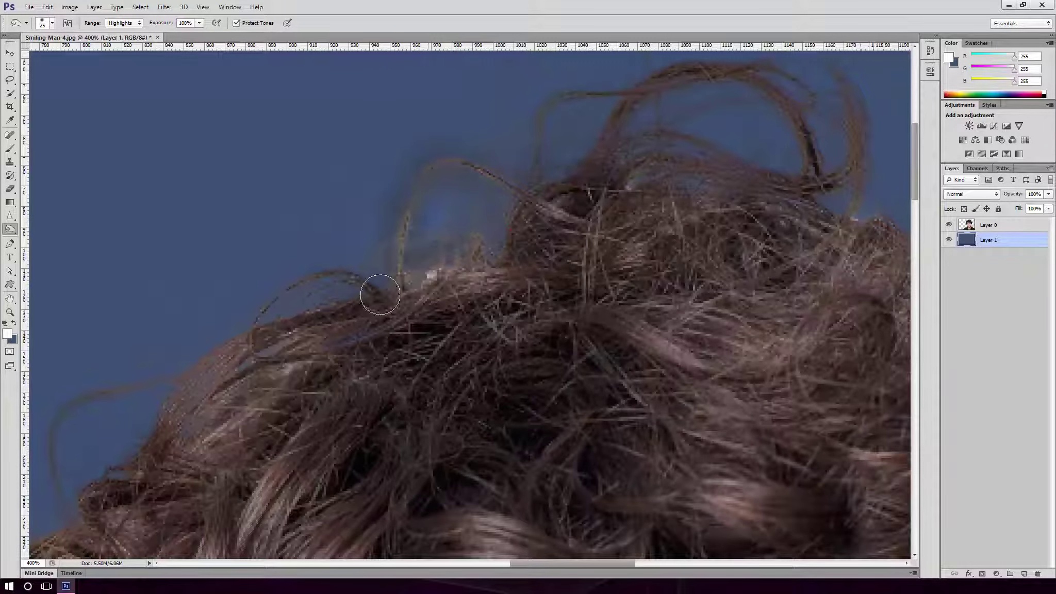
pyautogui.moveTo(383, 267); pyautogui.dragTo(305, 278)
pyautogui.moveTo(640, 215); pyautogui.dragTo(664, 240)
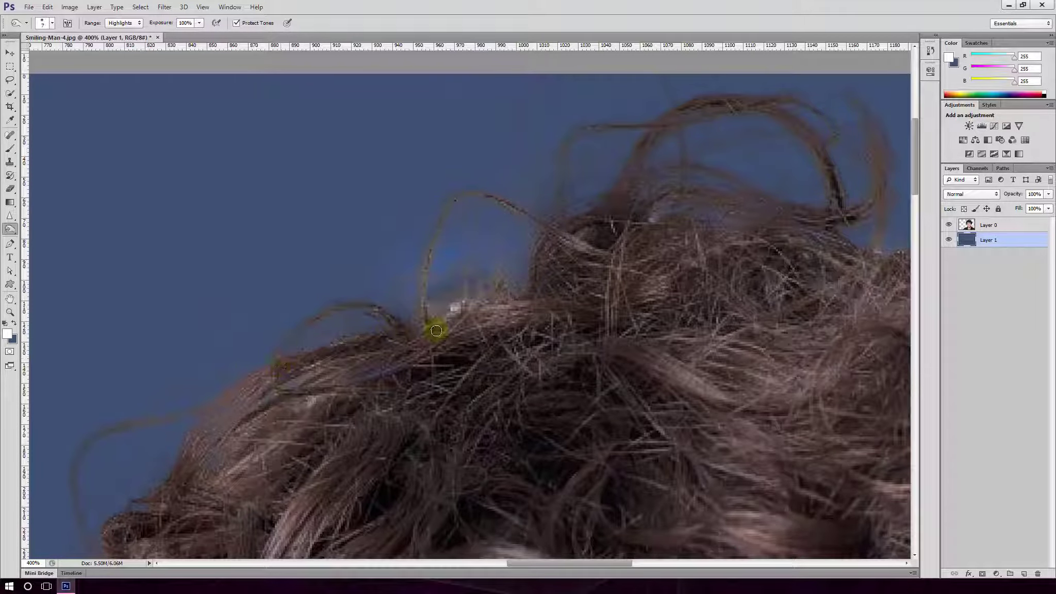
pyautogui.moveTo(736, 206); pyautogui.dragTo(552, 217)
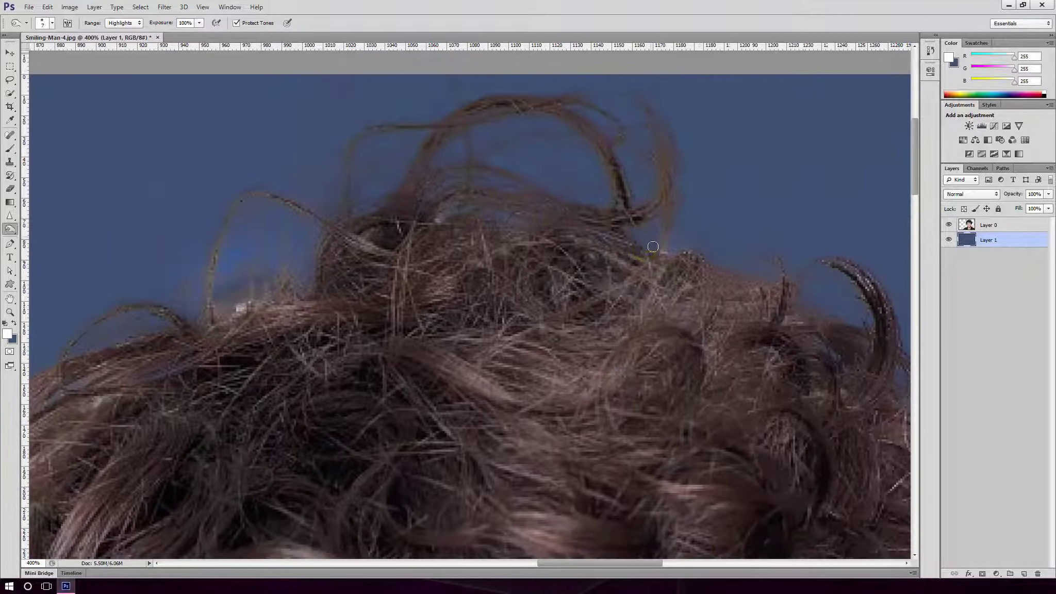
pyautogui.moveTo(668, 253); pyautogui.dragTo(415, 232)
pyautogui.moveTo(617, 258); pyautogui.dragTo(628, 275)
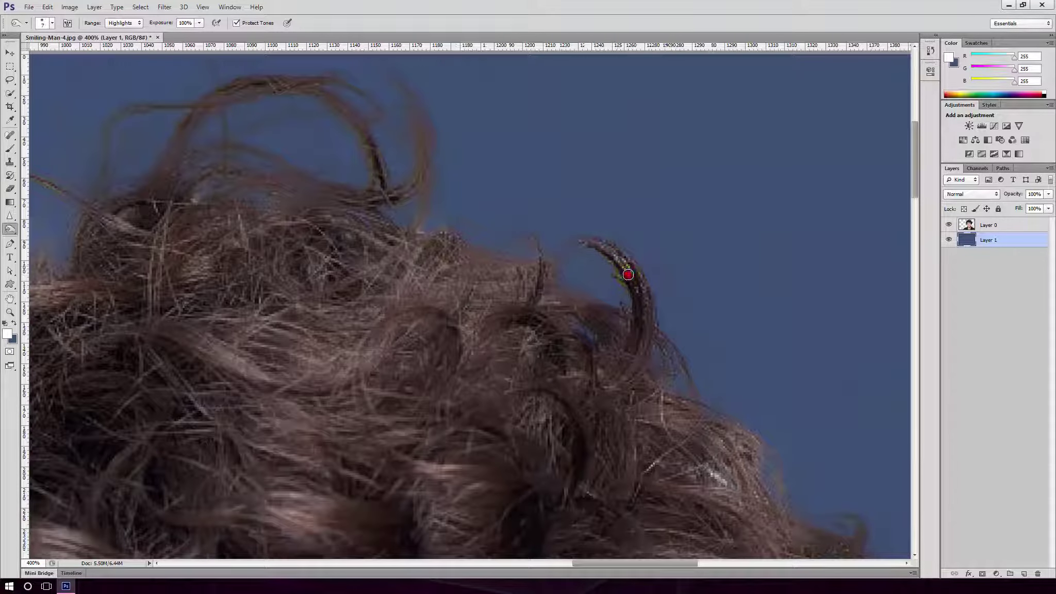
pyautogui.moveTo(464, 252)
pyautogui.mouseDown()
pyautogui.moveTo(648, 338)
pyautogui.moveTo(424, 283)
pyautogui.moveTo(628, 377)
pyautogui.moveTo(542, 278)
pyautogui.moveTo(556, 220)
pyautogui.mouseUp()
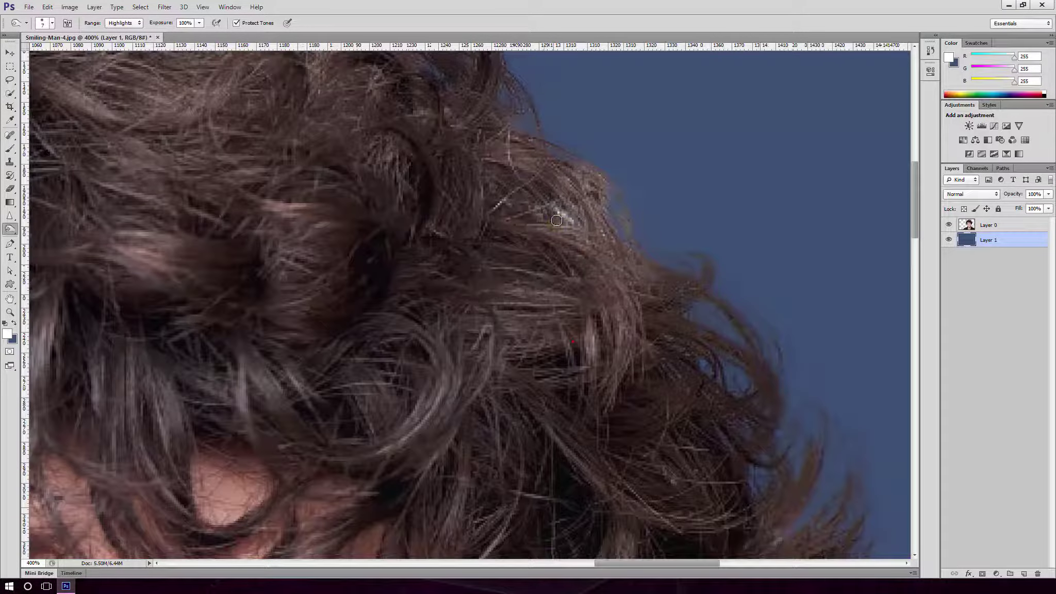
pyautogui.moveTo(649, 343)
pyautogui.mouseDown()
pyautogui.moveTo(599, 260)
pyautogui.moveTo(615, 216)
pyautogui.mouseUp()
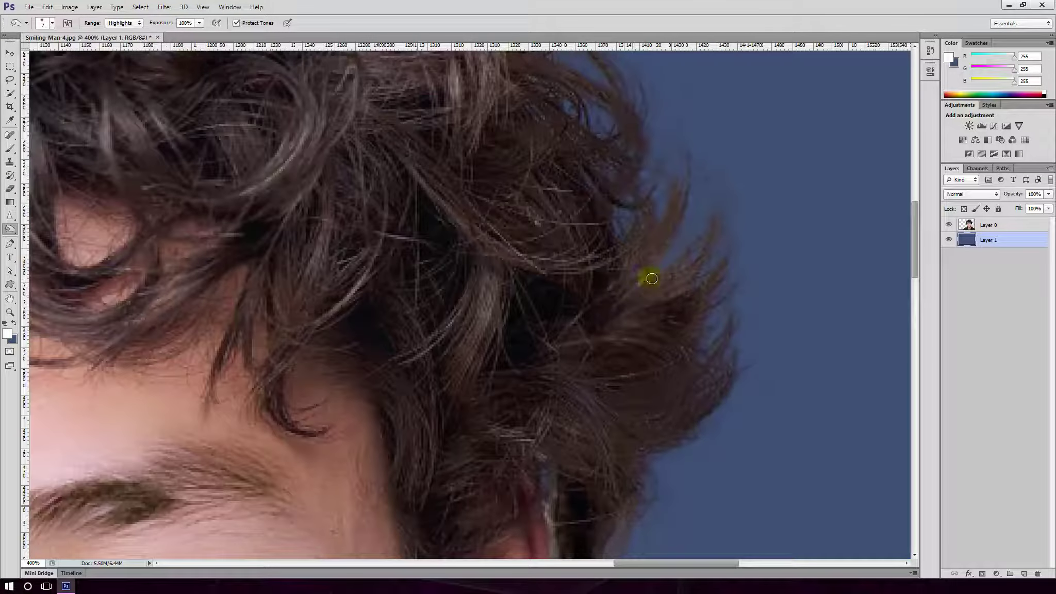
pyautogui.click(974, 229)
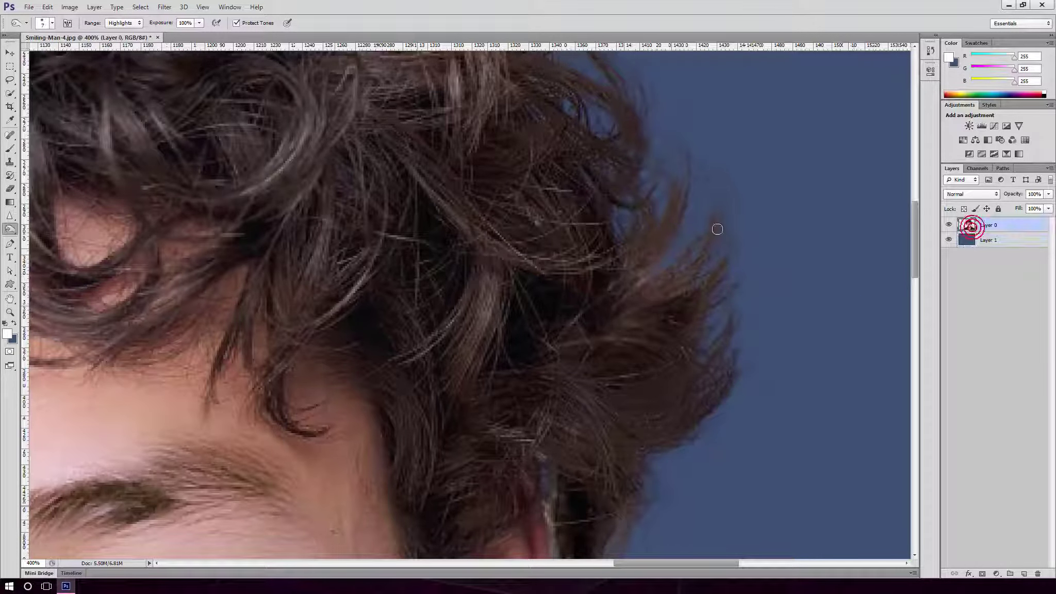
# Step: With a 35 px Dodge brush, lighten hair edges at the top, jaw and below the earlobe
pyautogui.moveTo(661, 228); pyautogui.dragTo(638, 278)
pyautogui.moveTo(598, 217)
pyautogui.mouseDown()
pyautogui.moveTo(661, 325)
pyautogui.moveTo(636, 337)
pyautogui.moveTo(687, 408)
pyautogui.mouseUp()
pyautogui.click(547, 327)
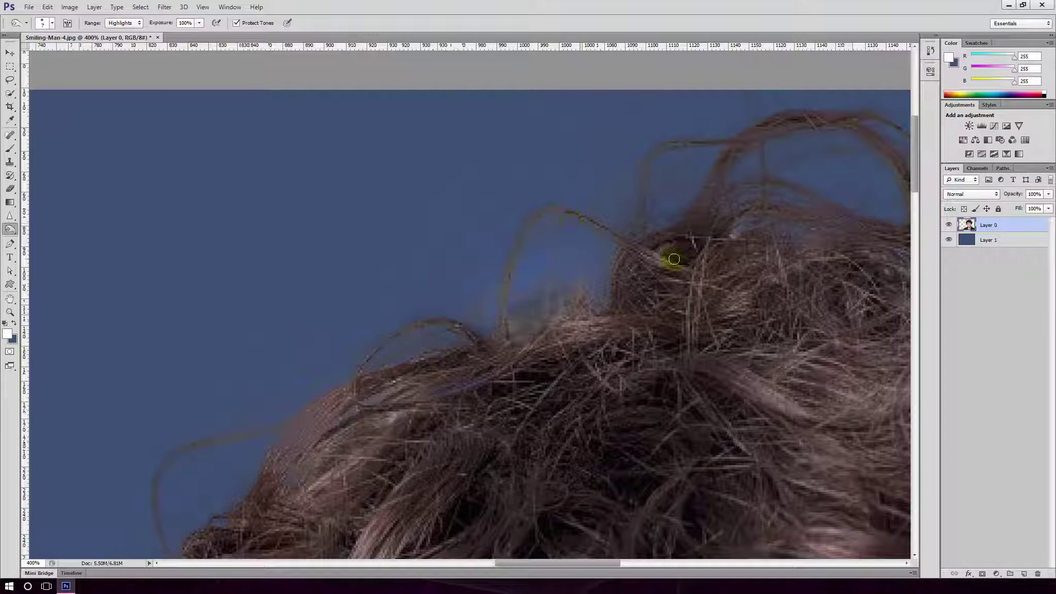
pyautogui.moveTo(725, 243); pyautogui.dragTo(663, 295)
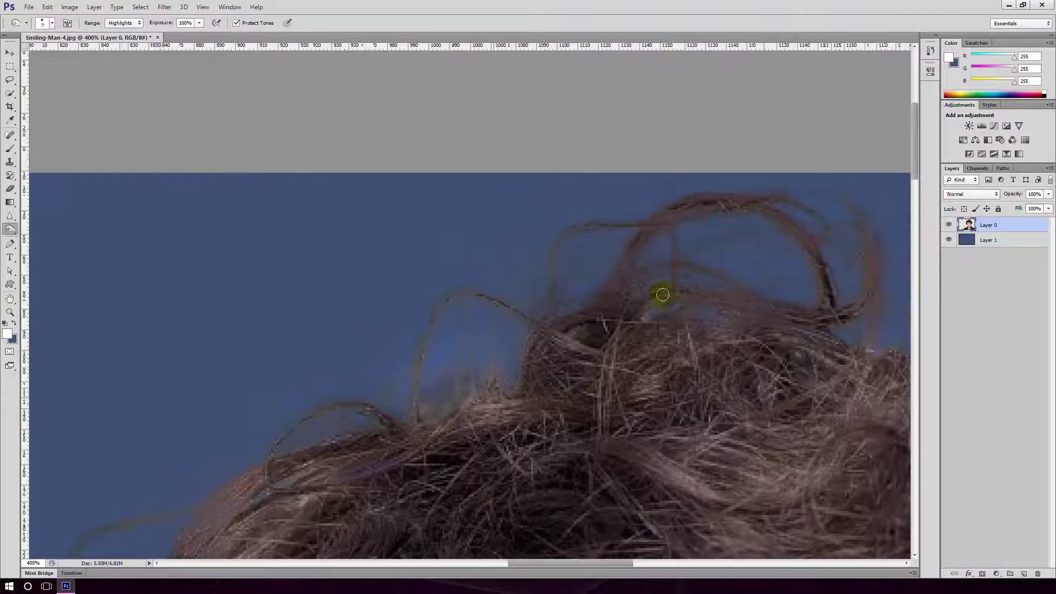
pyautogui.press(']')
pyautogui.moveTo(434, 431); pyautogui.dragTo(565, 306)
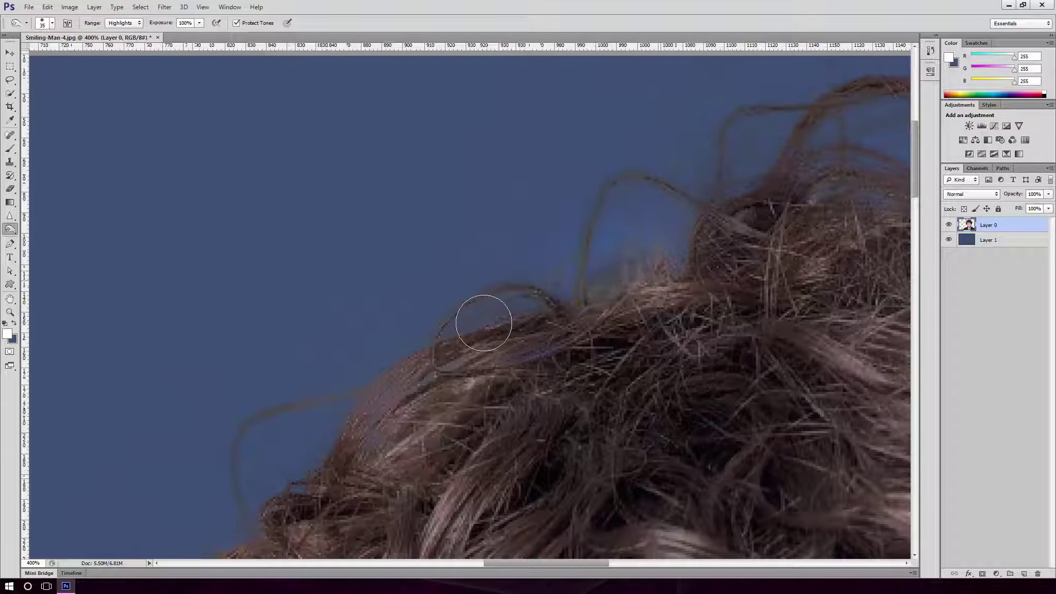
pyautogui.moveTo(325, 446); pyautogui.dragTo(528, 276)
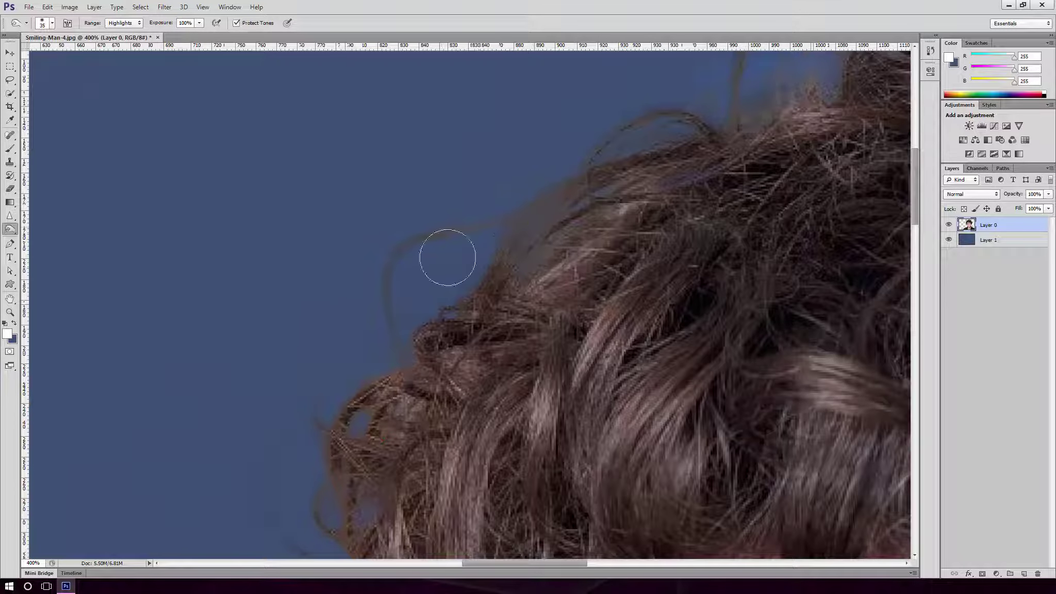
pyautogui.moveTo(422, 424); pyautogui.dragTo(445, 279)
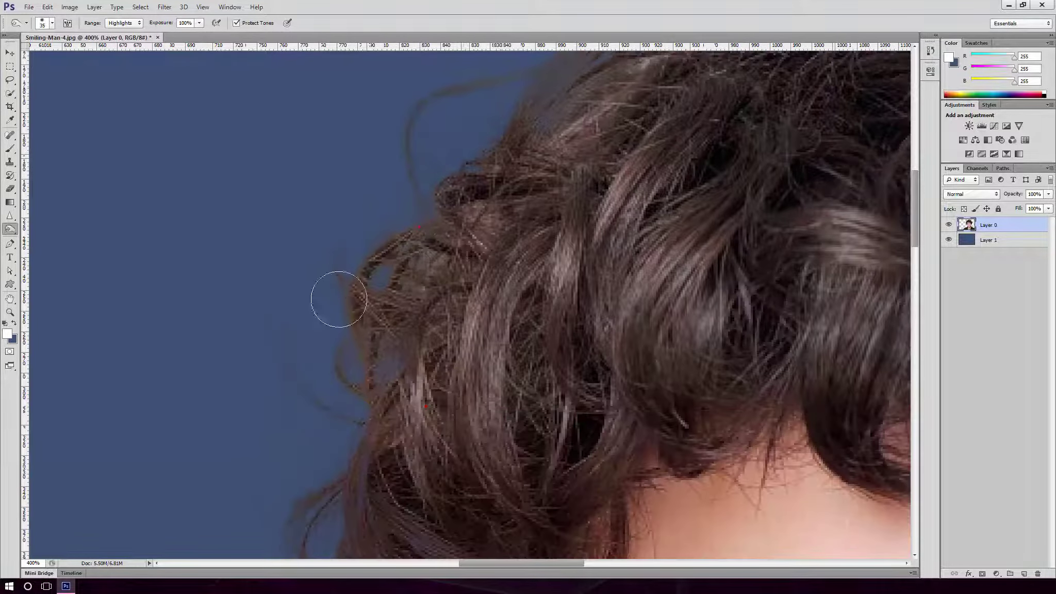
pyautogui.moveTo(414, 446); pyautogui.dragTo(446, 85)
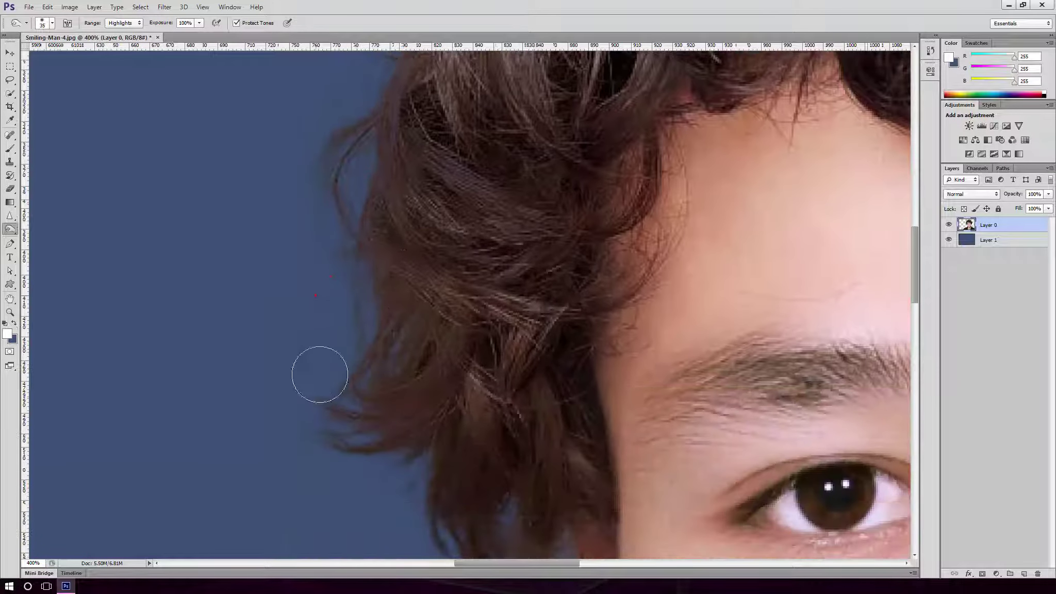
pyautogui.moveTo(361, 443); pyautogui.dragTo(283, 349)
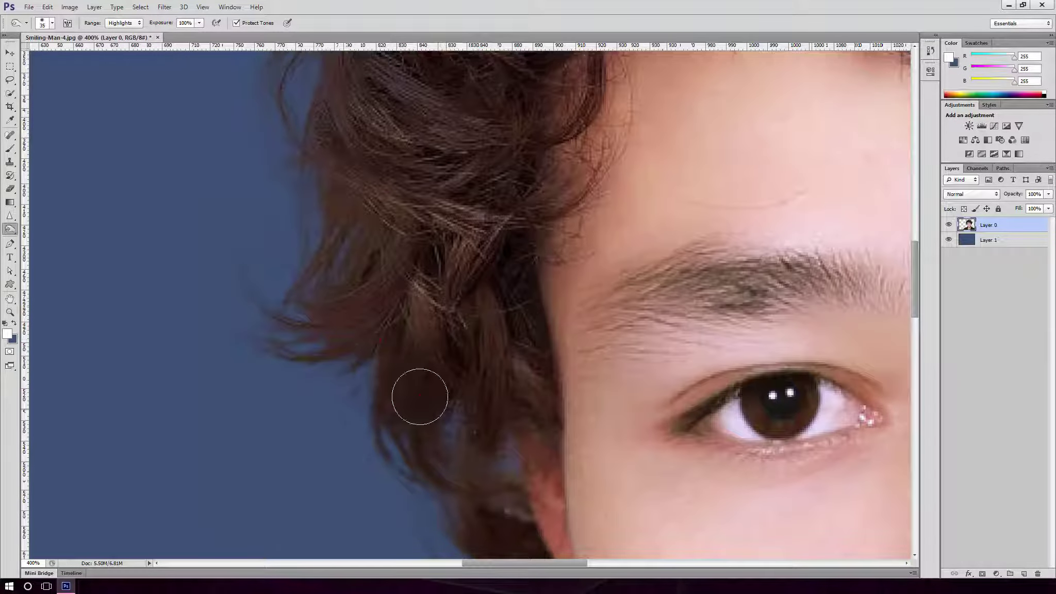
pyautogui.moveTo(486, 504); pyautogui.dragTo(424, 326)
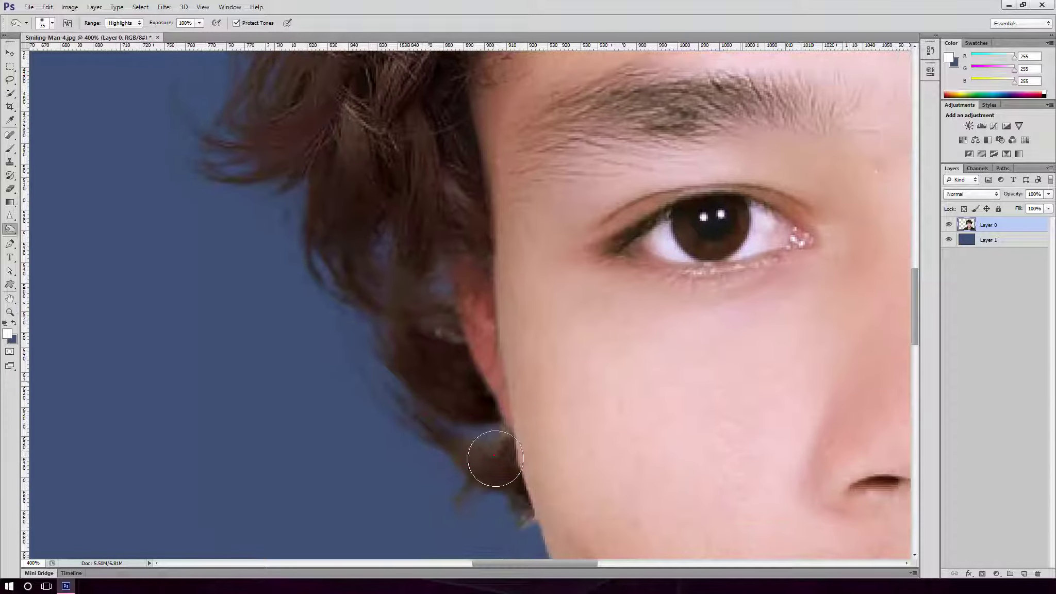
pyautogui.moveTo(542, 443)
pyautogui.mouseDown()
pyautogui.moveTo(578, 430)
pyautogui.moveTo(547, 438)
pyautogui.mouseUp()
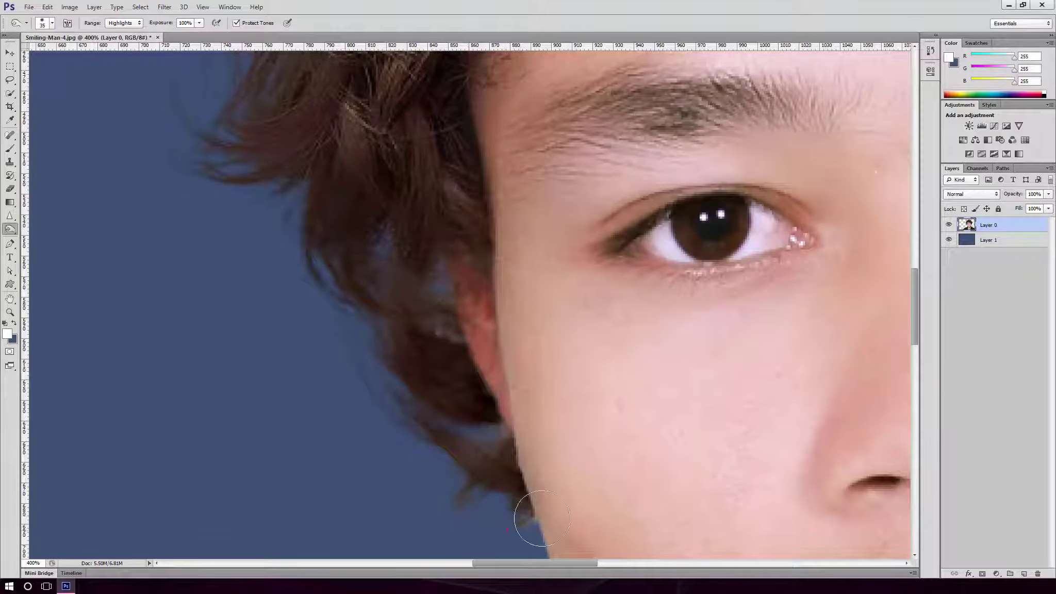
pyautogui.moveTo(524, 507)
pyautogui.mouseDown()
pyautogui.moveTo(558, 375)
pyautogui.moveTo(603, 442)
pyautogui.mouseUp()
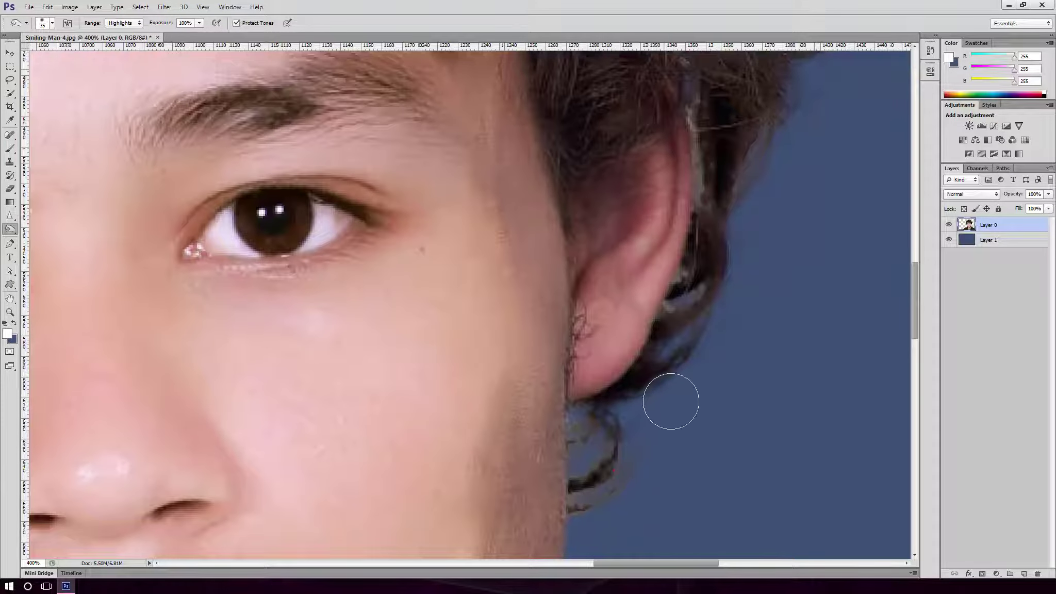
pyautogui.click(616, 417)
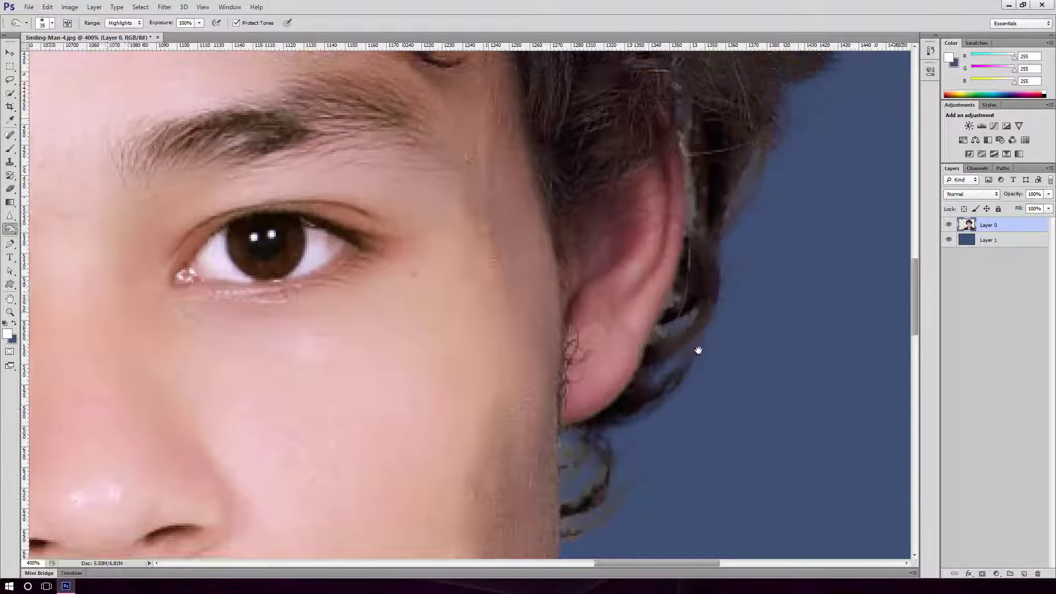
# Step: Lighten the stray strands along the top curls and left edge of the hair
pyautogui.scroll(5, 691, 345)
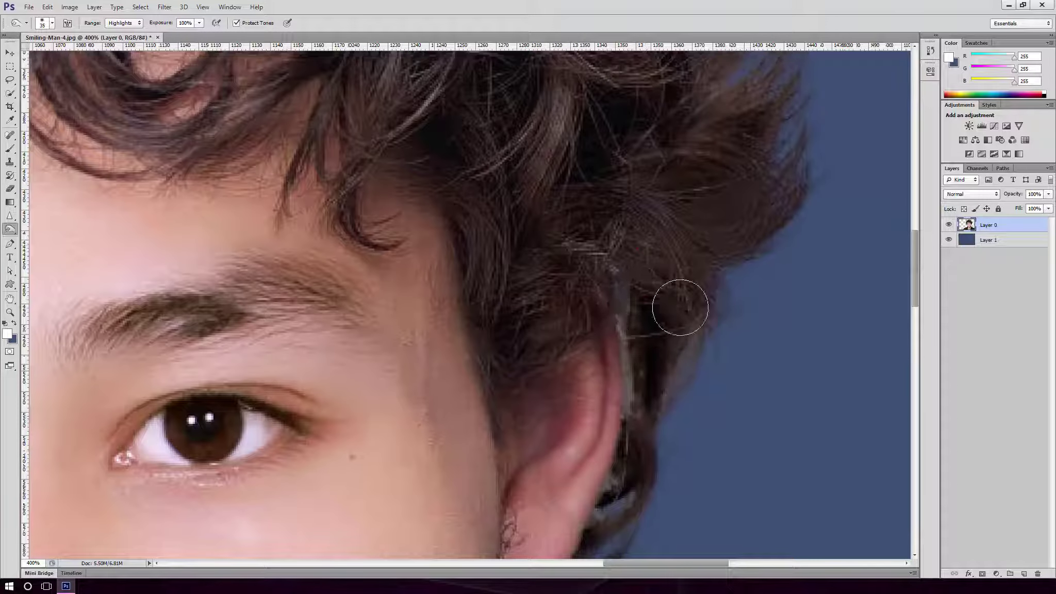
pyautogui.moveTo(712, 253); pyautogui.dragTo(704, 373)
pyautogui.moveTo(745, 226); pyautogui.dragTo(726, 377)
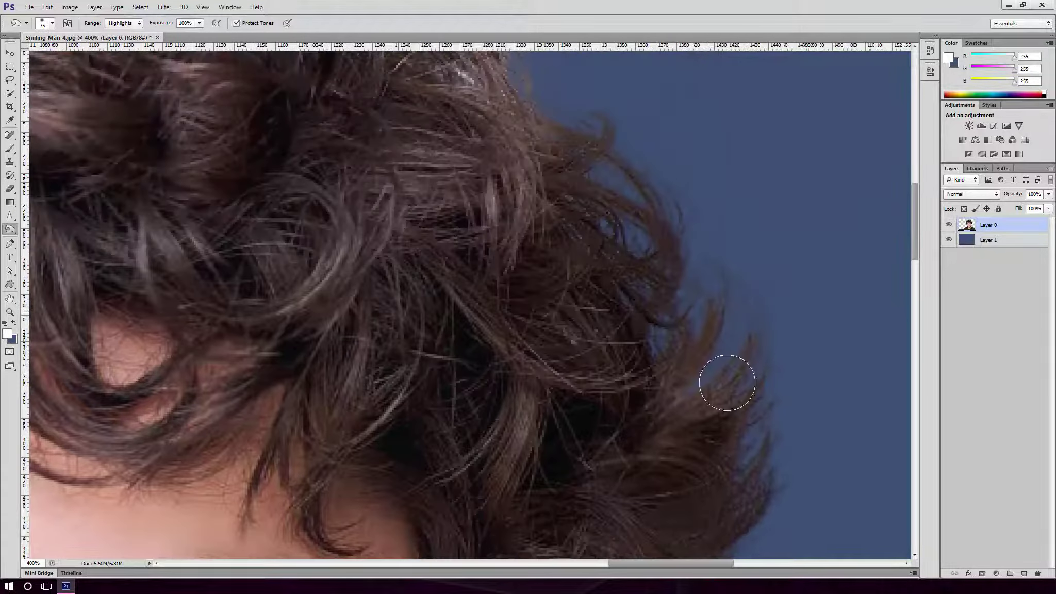
pyautogui.moveTo(699, 252); pyautogui.dragTo(702, 404)
pyautogui.moveTo(679, 290)
pyautogui.mouseDown()
pyautogui.moveTo(677, 373)
pyautogui.moveTo(619, 500)
pyautogui.mouseUp()
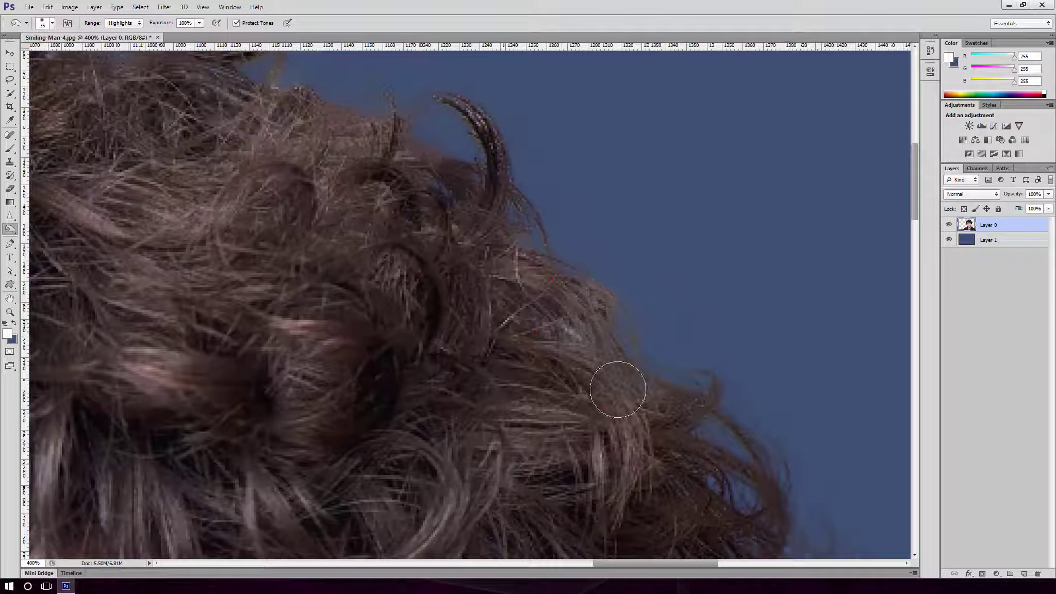
pyautogui.moveTo(648, 395); pyautogui.dragTo(733, 412)
pyautogui.moveTo(644, 335); pyautogui.dragTo(768, 521)
pyautogui.moveTo(619, 319); pyautogui.dragTo(727, 401)
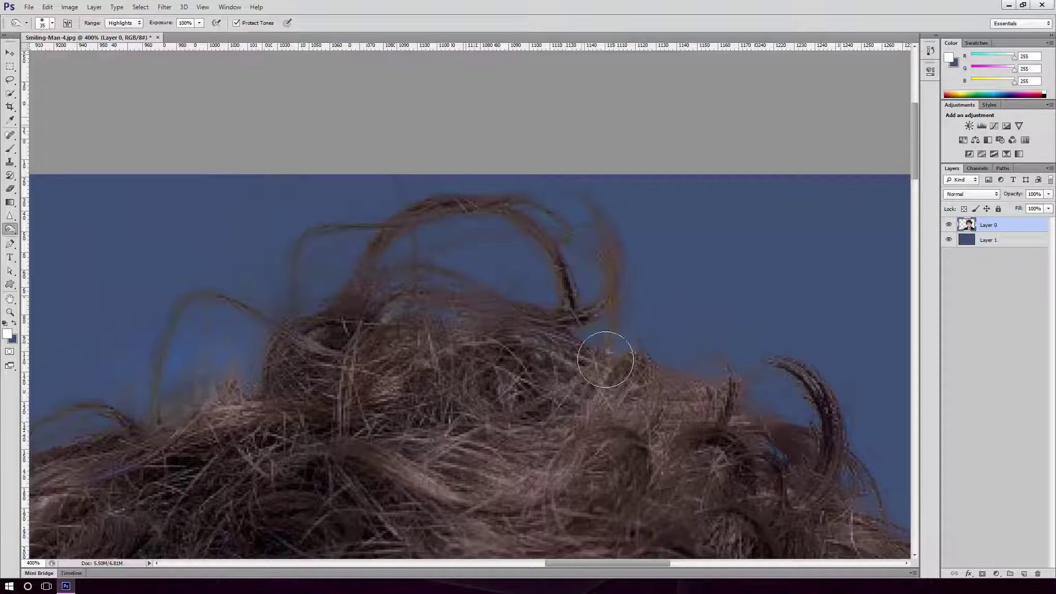
pyautogui.moveTo(565, 379); pyautogui.dragTo(761, 365)
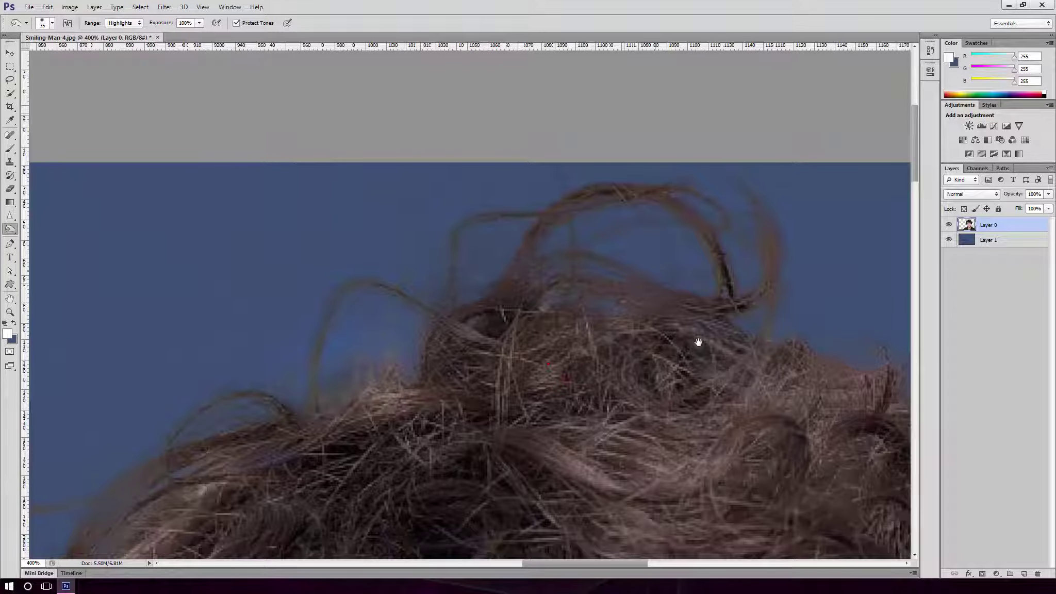
pyautogui.moveTo(700, 344)
pyautogui.mouseDown()
pyautogui.moveTo(652, 356)
pyautogui.moveTo(696, 306)
pyautogui.moveTo(554, 295)
pyautogui.mouseUp()
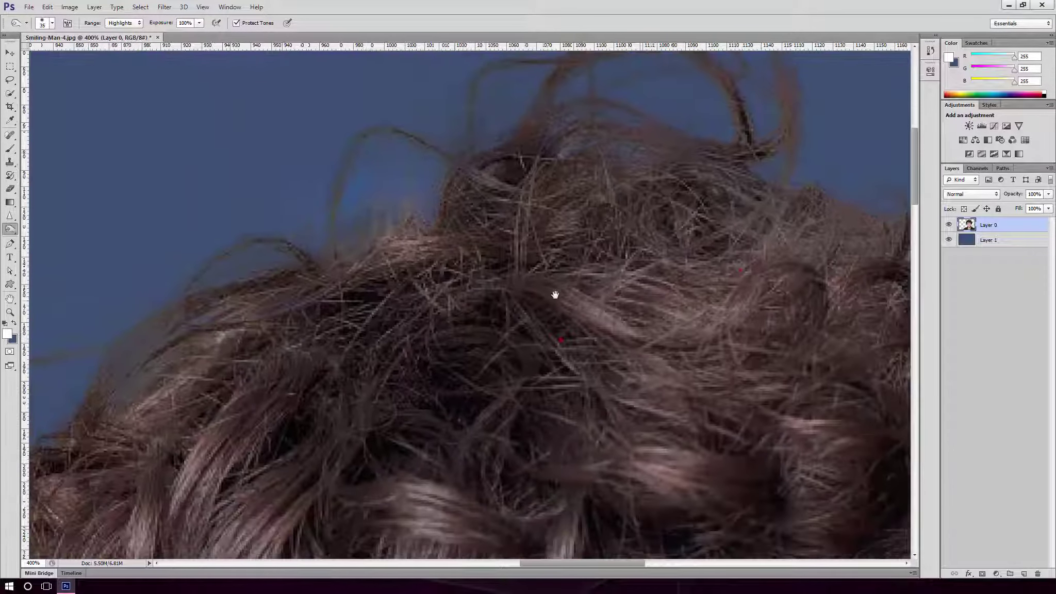
pyautogui.moveTo(358, 236); pyautogui.dragTo(479, 226)
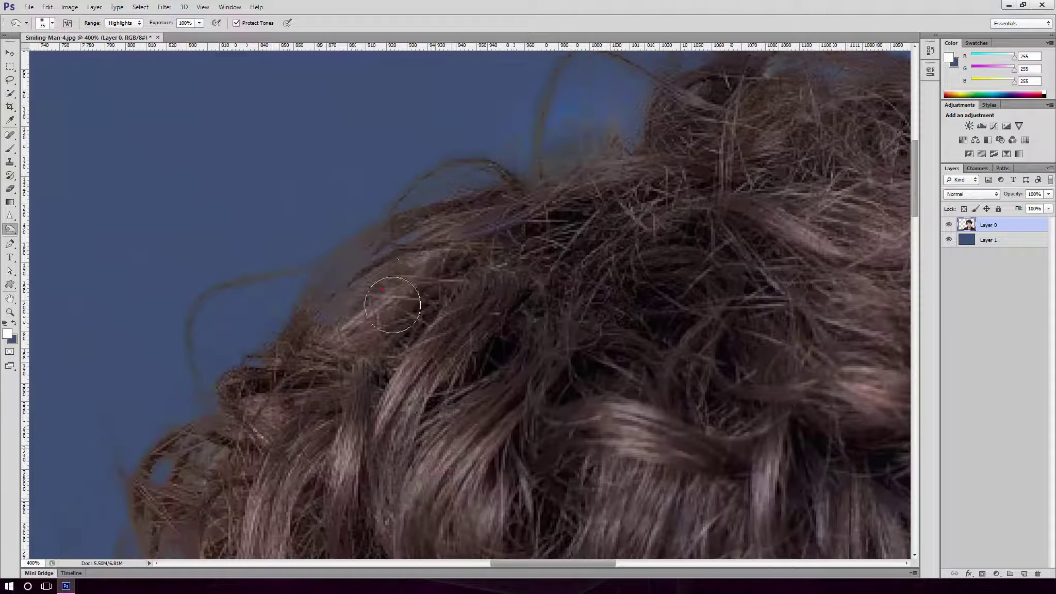
pyautogui.moveTo(284, 349)
pyautogui.mouseDown()
pyautogui.moveTo(558, 217)
pyautogui.moveTo(512, 219)
pyautogui.mouseUp()
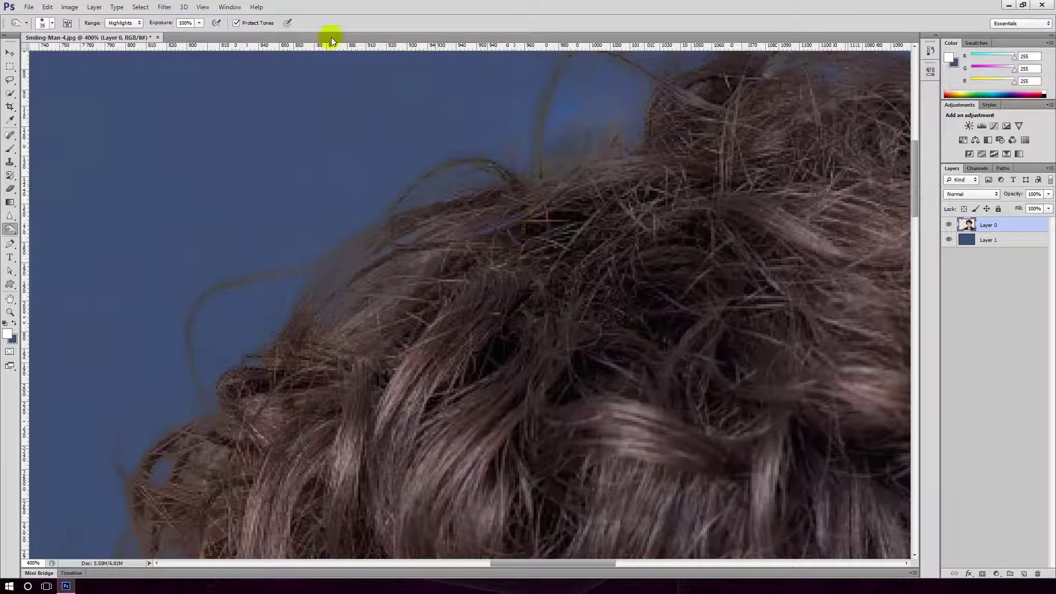
pyautogui.press('z')
pyautogui.click(308, 23)
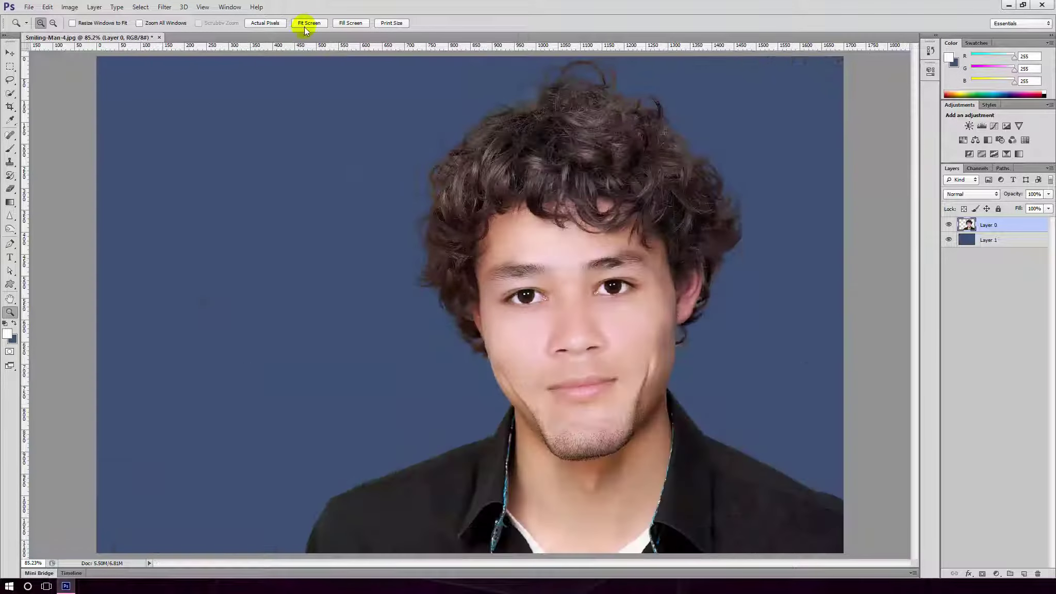
pyautogui.click(975, 242)
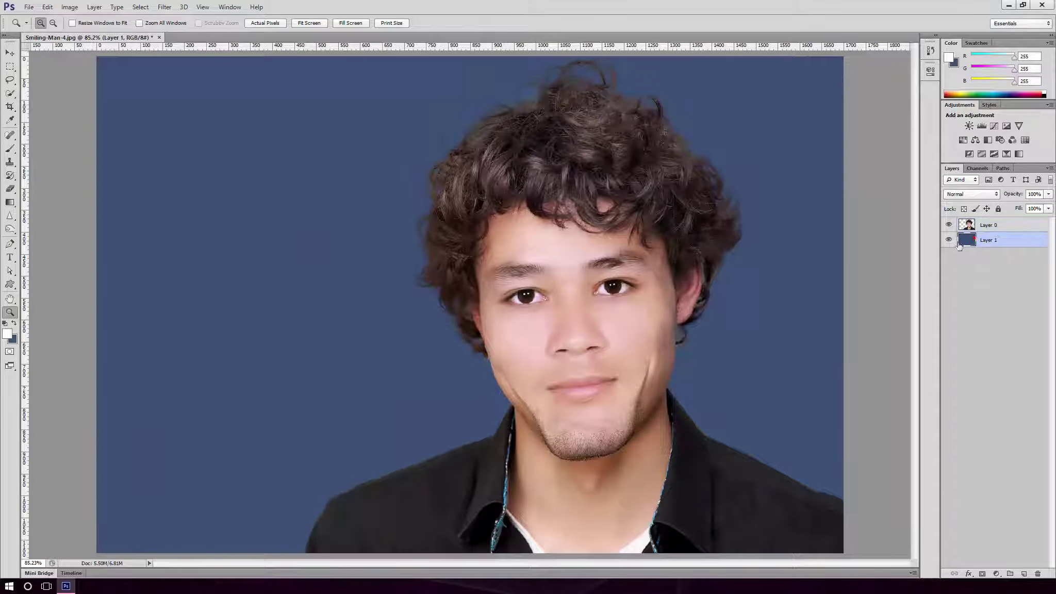
pyautogui.click(948, 240)
pyautogui.click(948, 240)
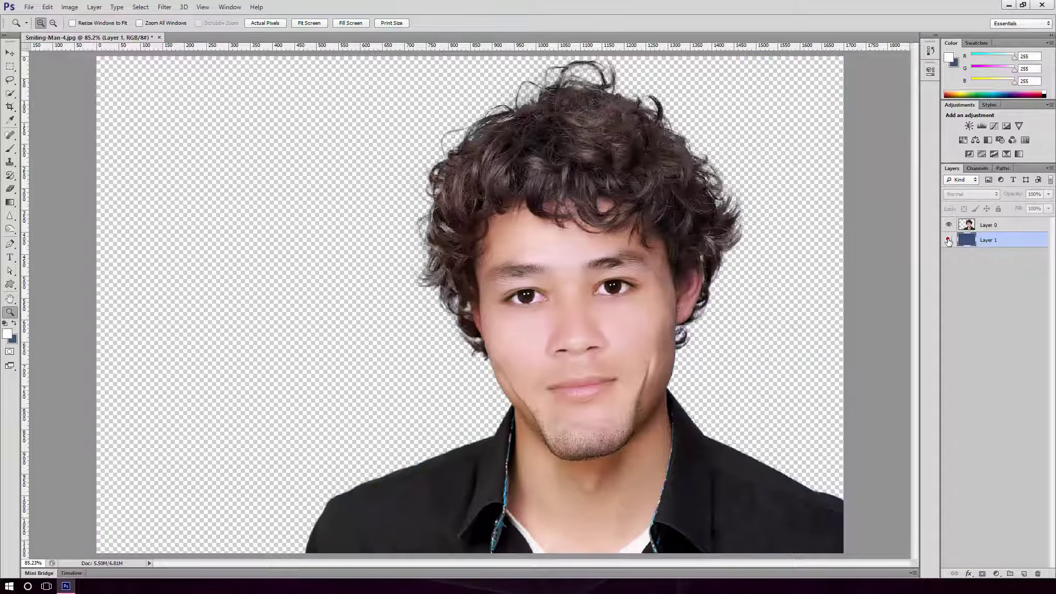
pyautogui.click(949, 239)
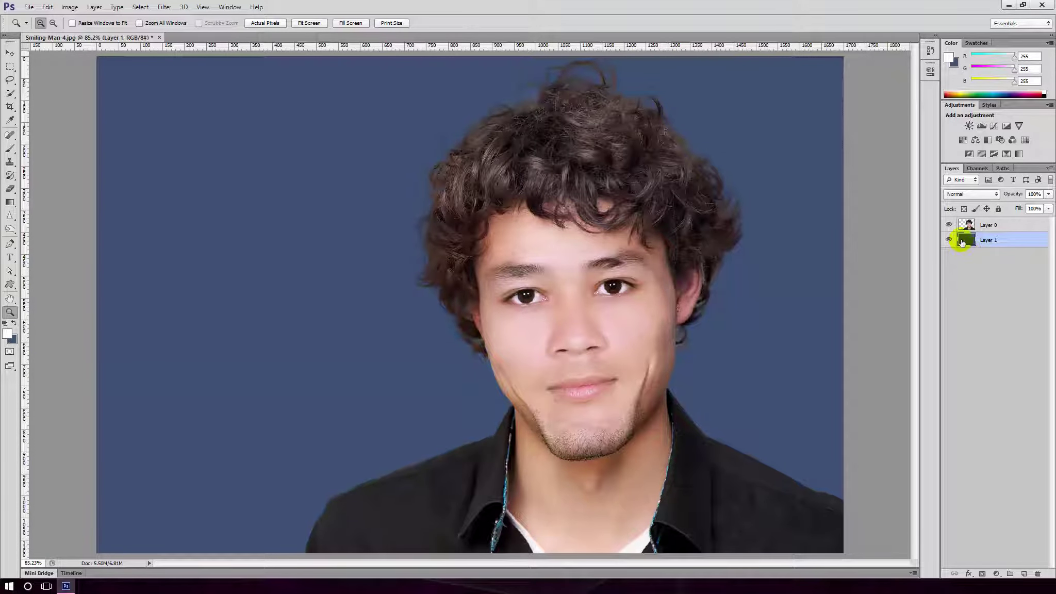
pyautogui.press('h')
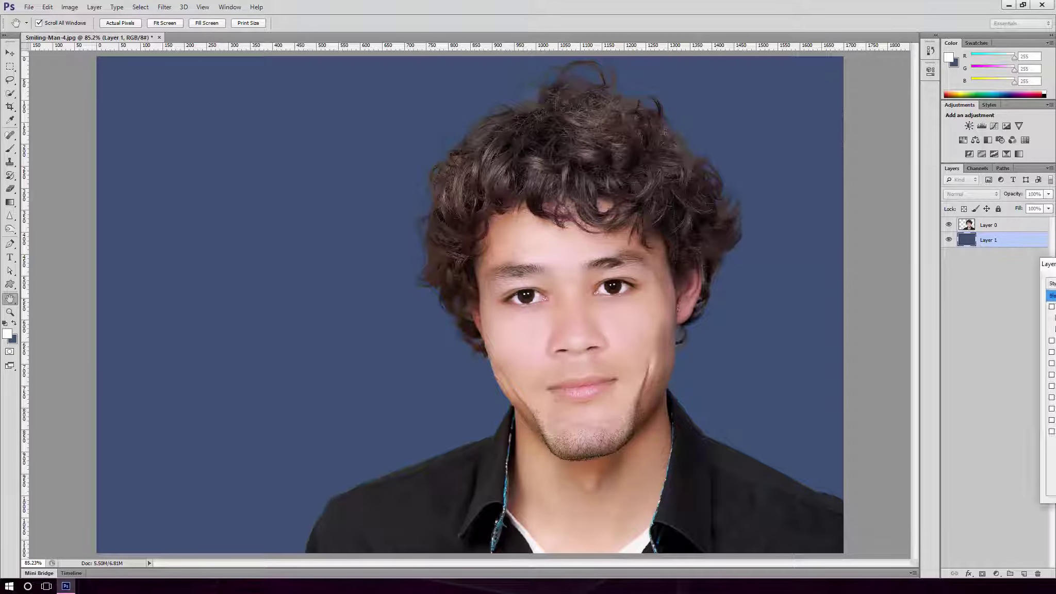
# Step: Enable Gradient Overlay and Pattern Overlay in Layer 1's Layer Style, gradient opacity about 74%
pyautogui.doubleClick(1019, 240)
pyautogui.moveTo(651, 252); pyautogui.dragTo(248, 218)
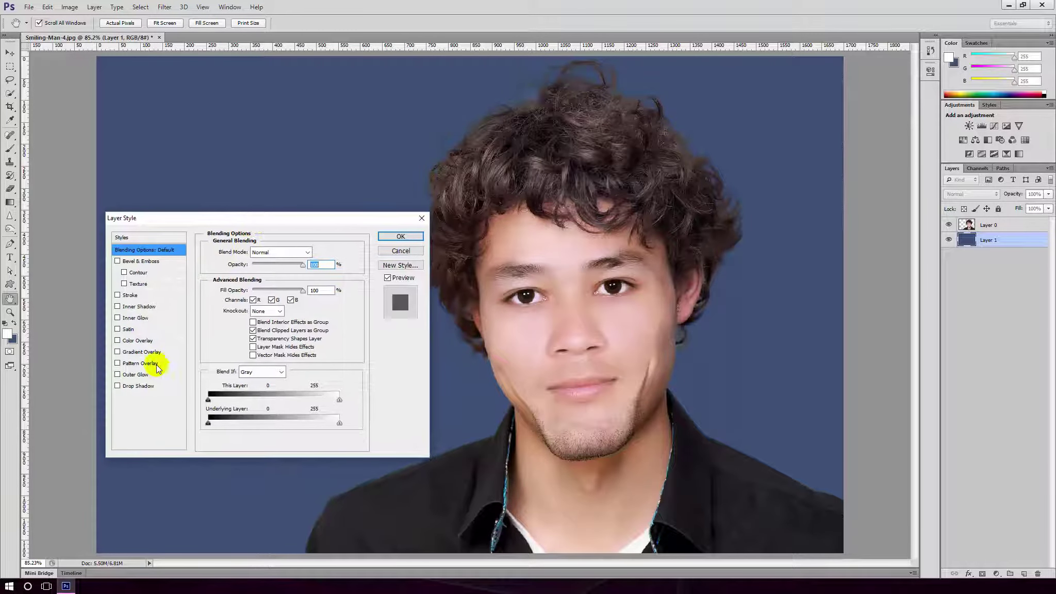
pyautogui.click(143, 352)
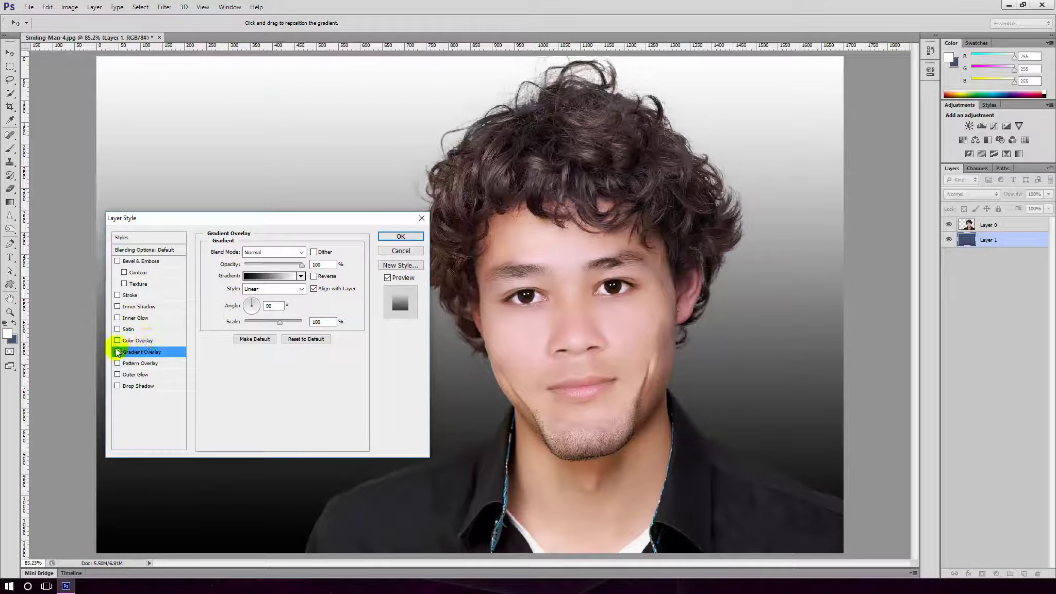
pyautogui.click(117, 352)
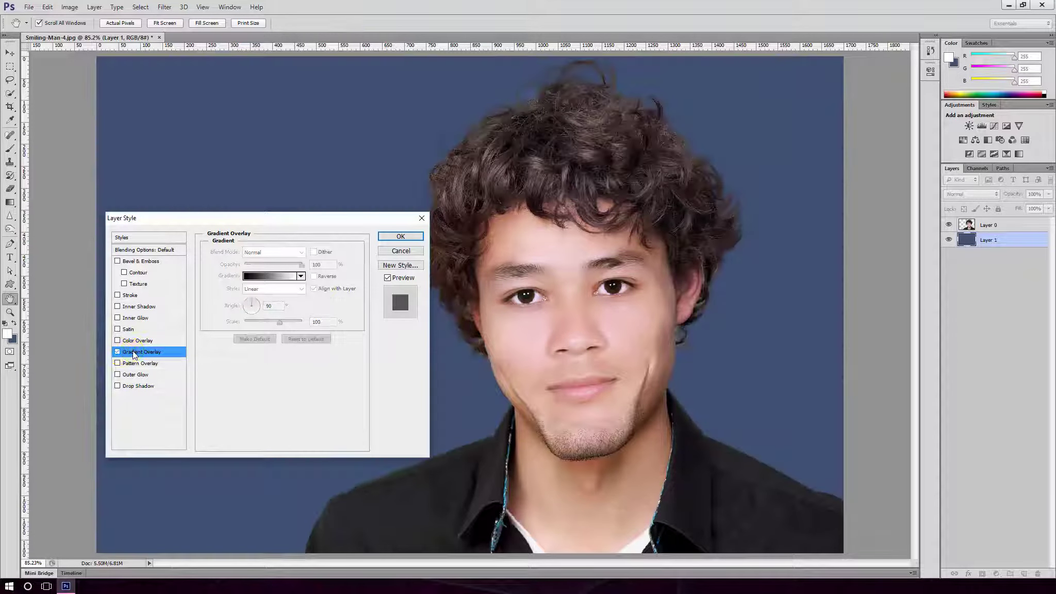
pyautogui.click(140, 364)
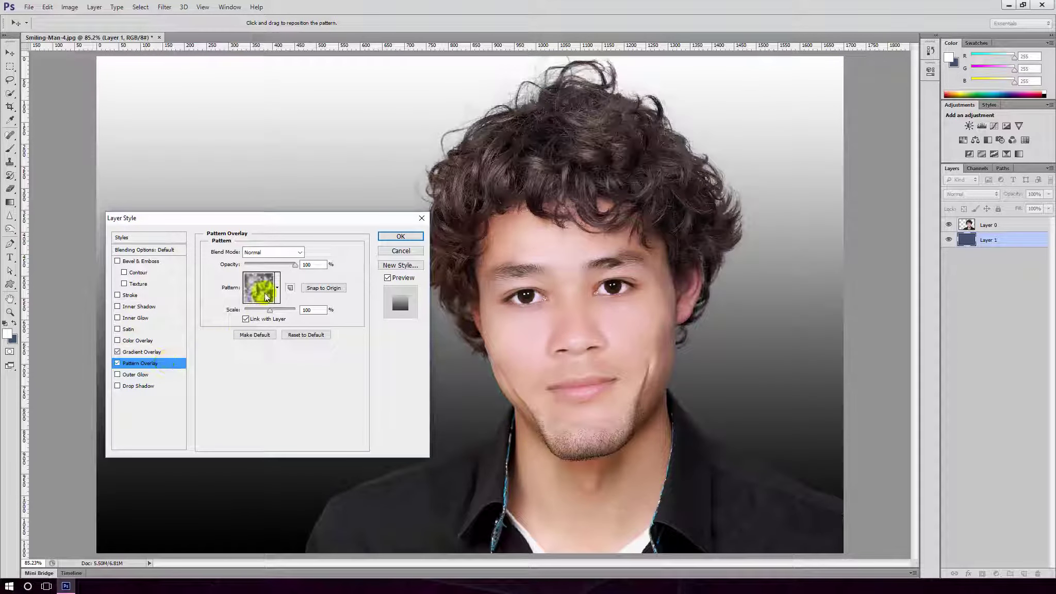
pyautogui.click(139, 353)
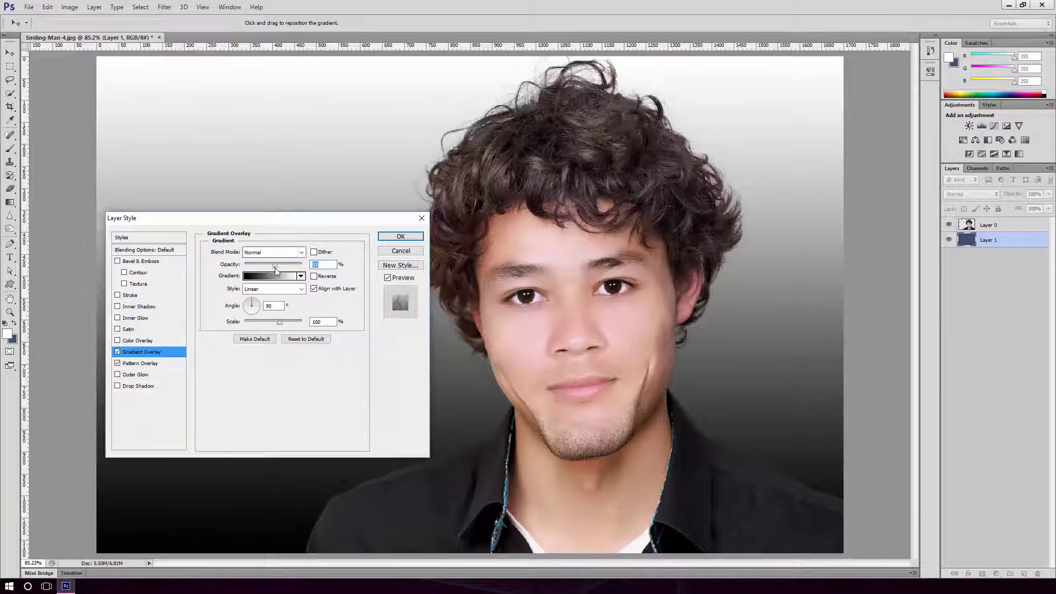
pyautogui.moveTo(301, 265); pyautogui.dragTo(287, 264)
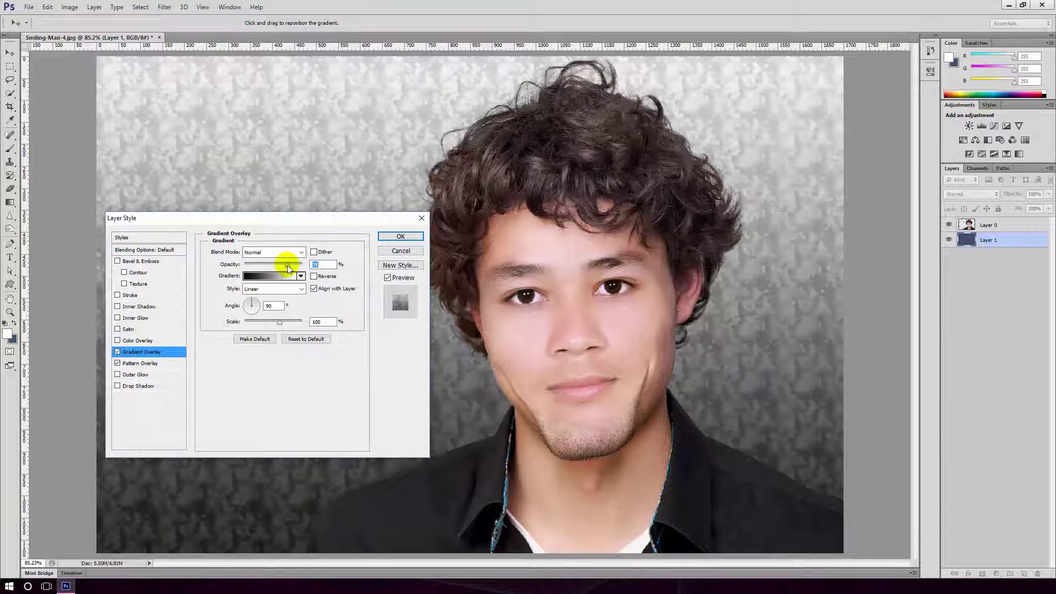
# Step: Try streaky, floral, speckled and mesh textures for the Pattern Overlay
pyautogui.click(149, 363)
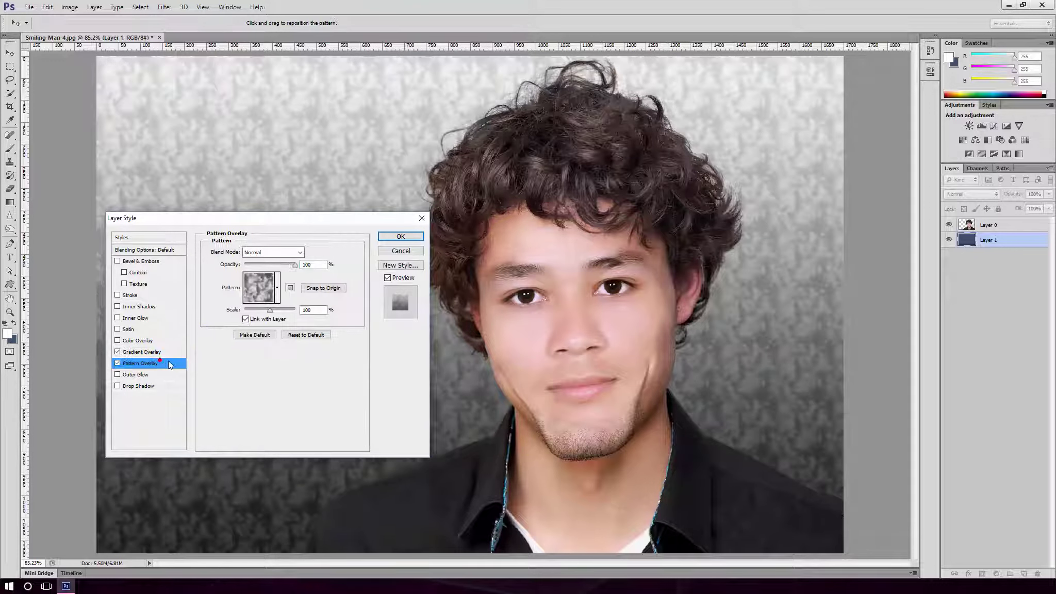
pyautogui.click(278, 284)
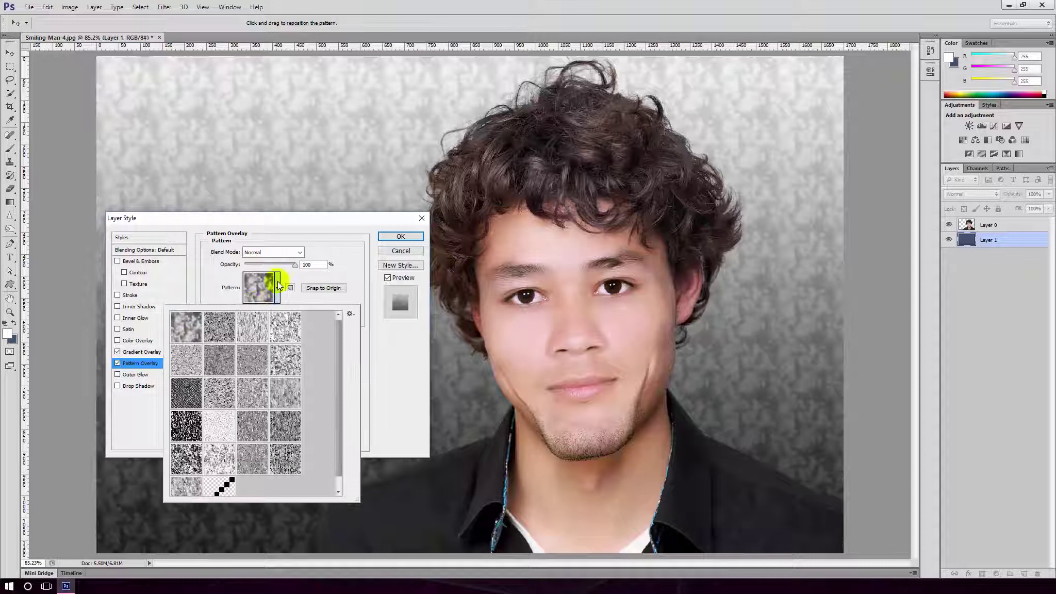
pyautogui.click(255, 338)
pyautogui.click(281, 335)
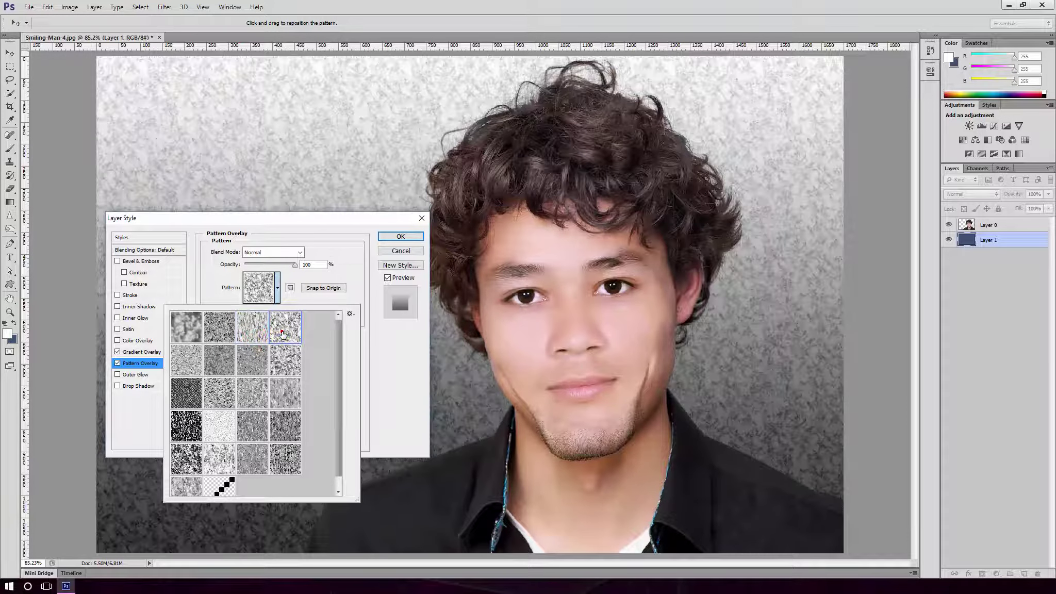
pyautogui.click(194, 402)
pyautogui.click(221, 426)
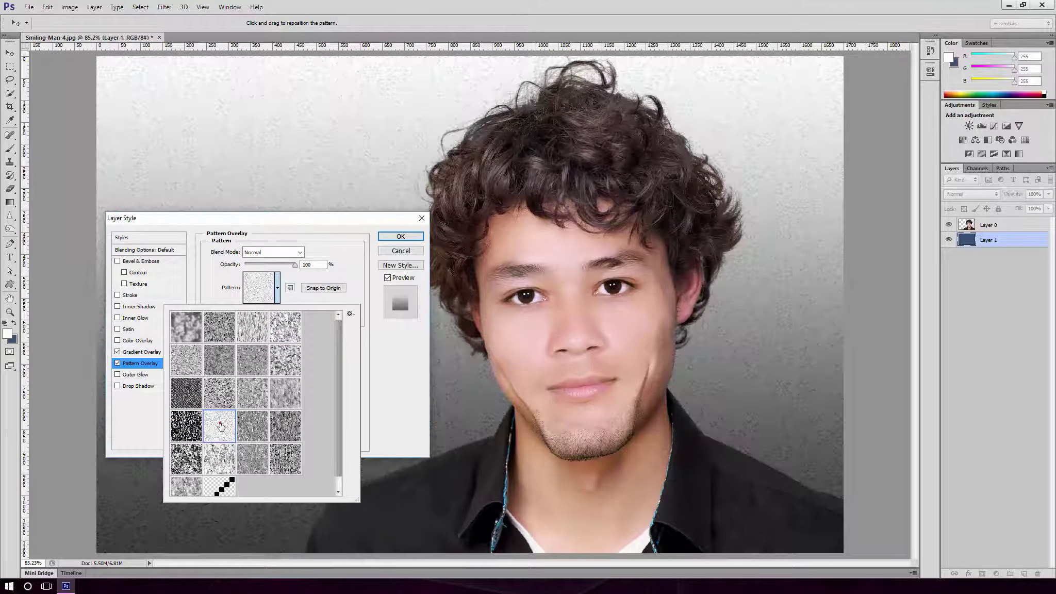
pyautogui.click(295, 450)
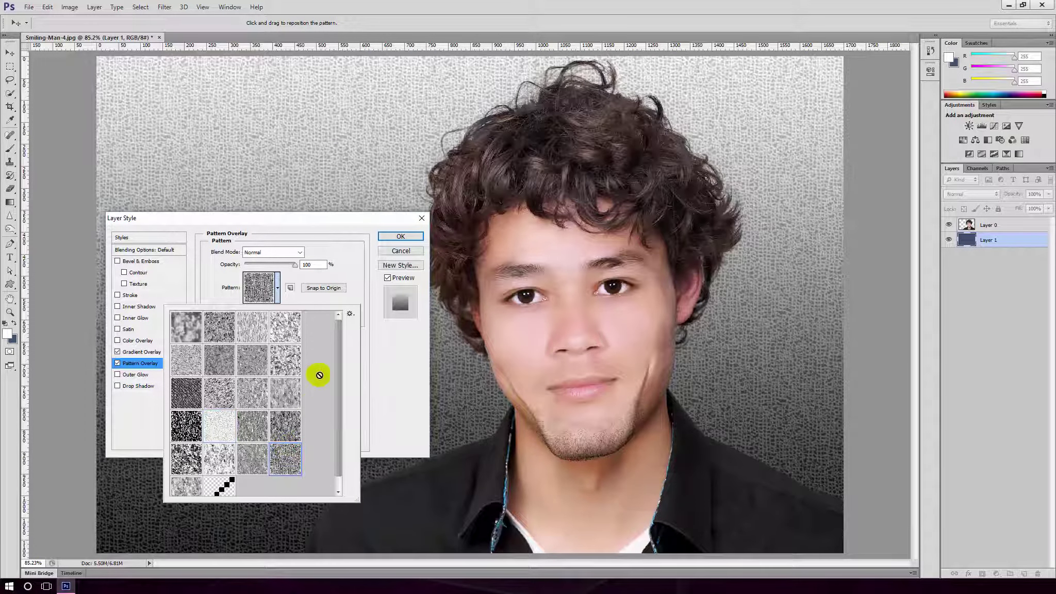
pyautogui.click(318, 281)
# Step: Use the diagonal checker pattern at scale 146 and set gradient opacity to 82%
pyautogui.moveTo(277, 311); pyautogui.dragTo(258, 313)
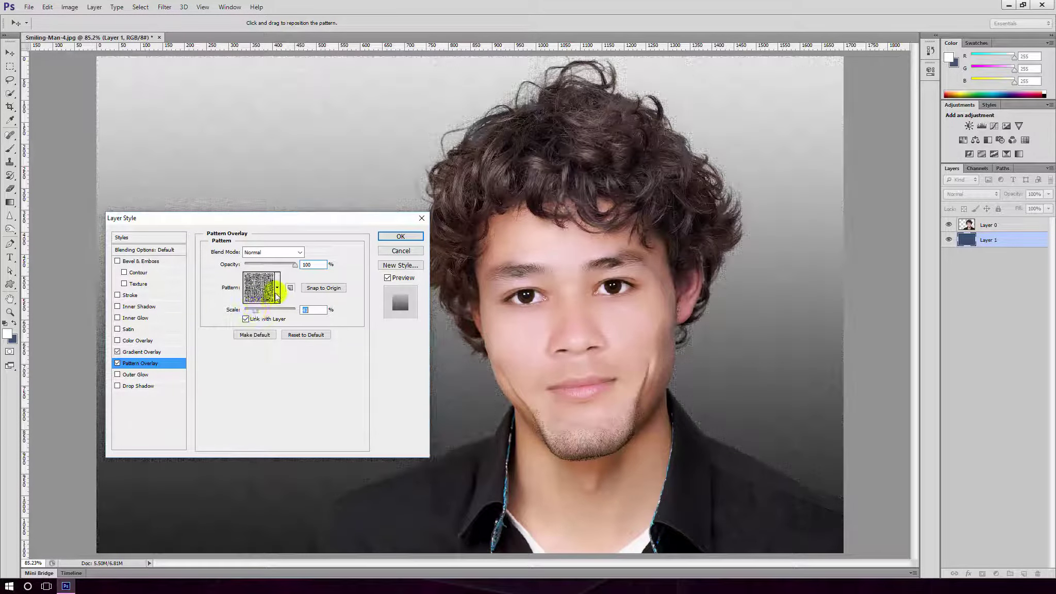
pyautogui.click(277, 292)
pyautogui.scroll(-1, 257, 413)
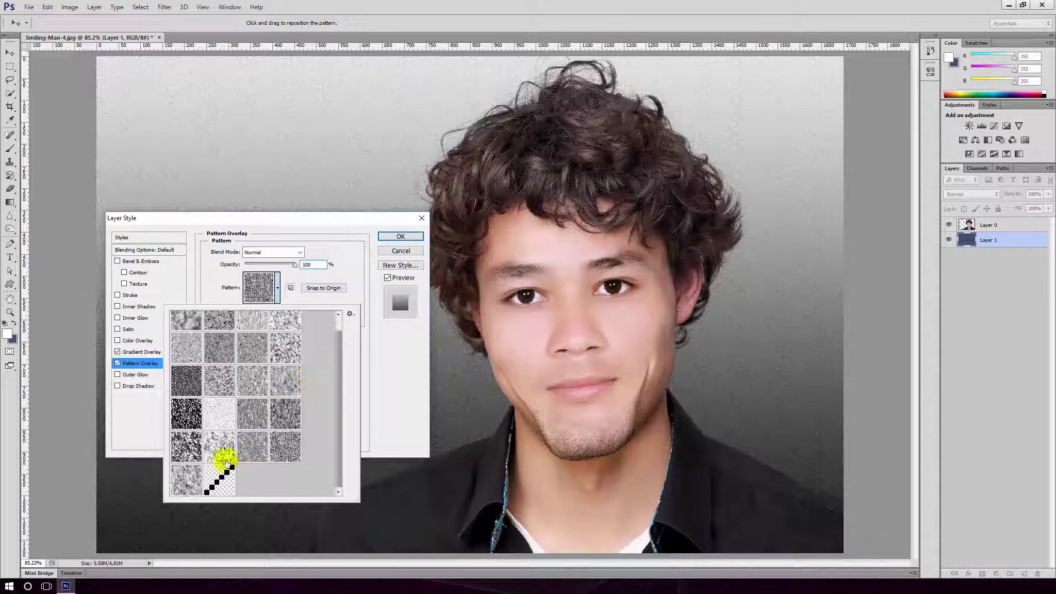
pyautogui.click(226, 480)
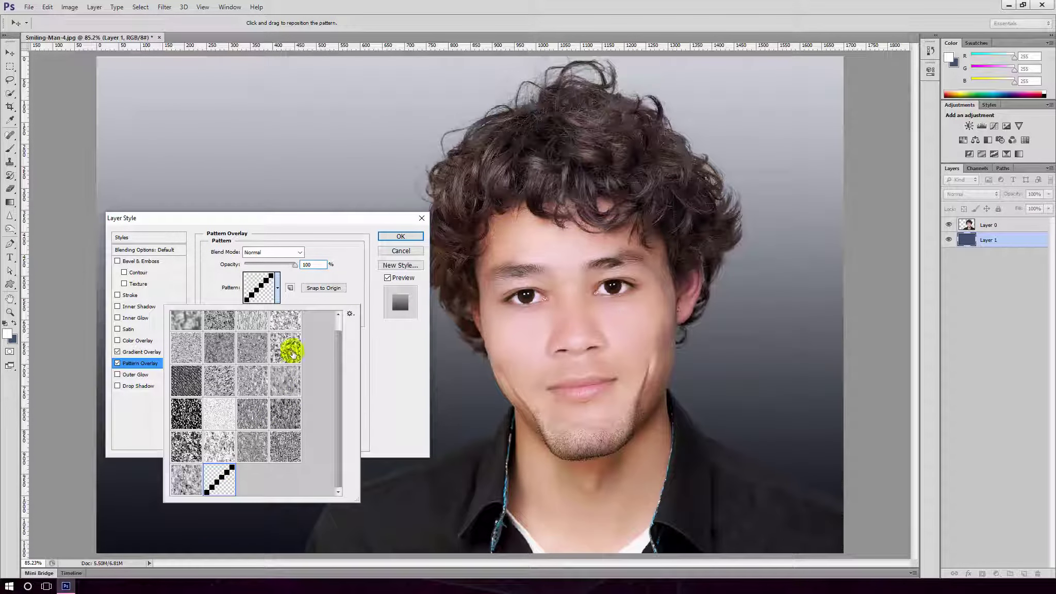
pyautogui.click(308, 304)
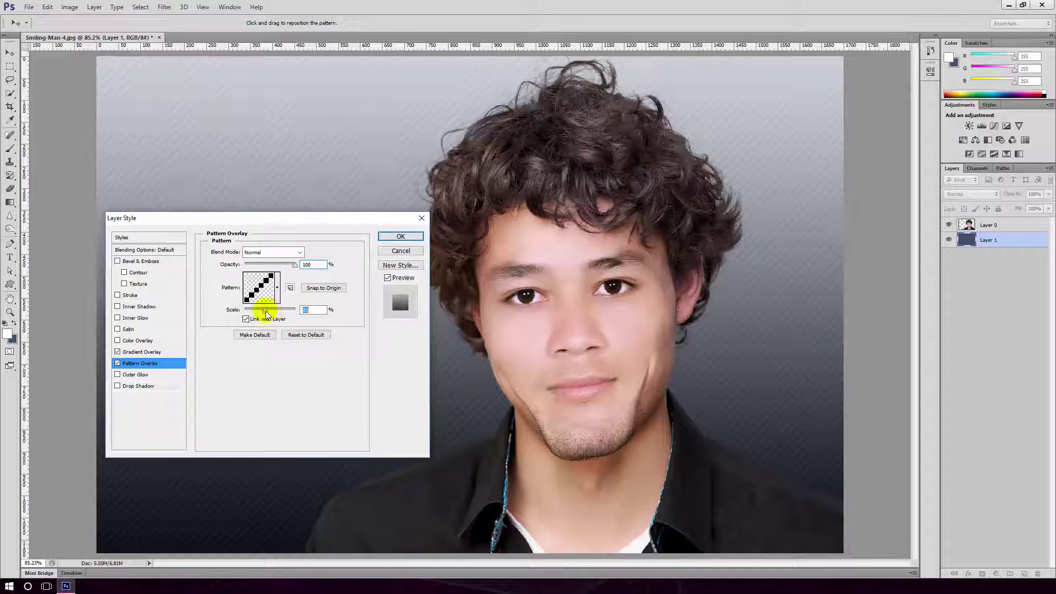
pyautogui.moveTo(272, 313); pyautogui.dragTo(272, 311)
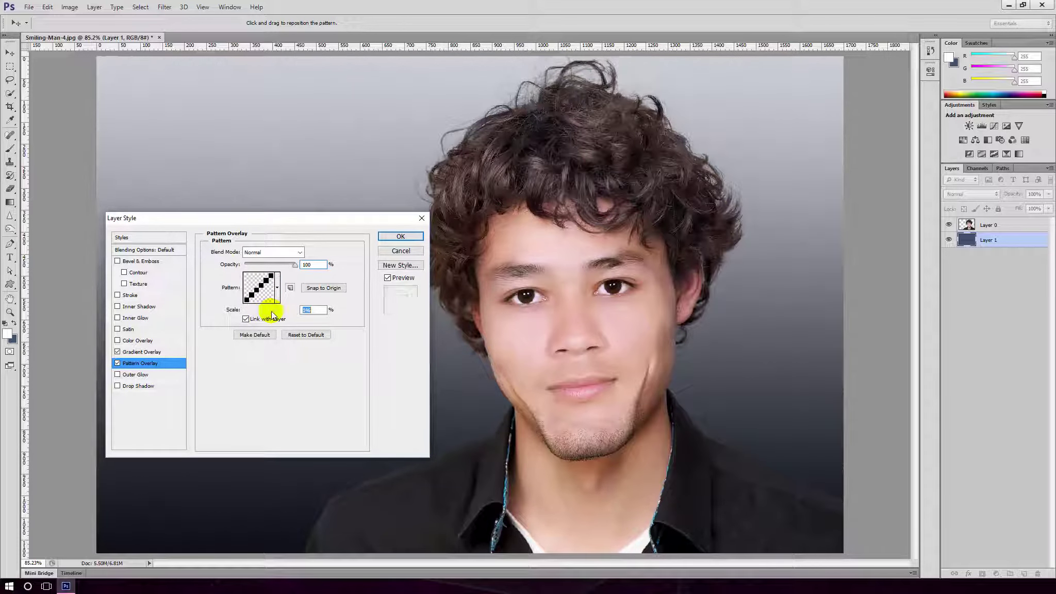
pyautogui.click(139, 351)
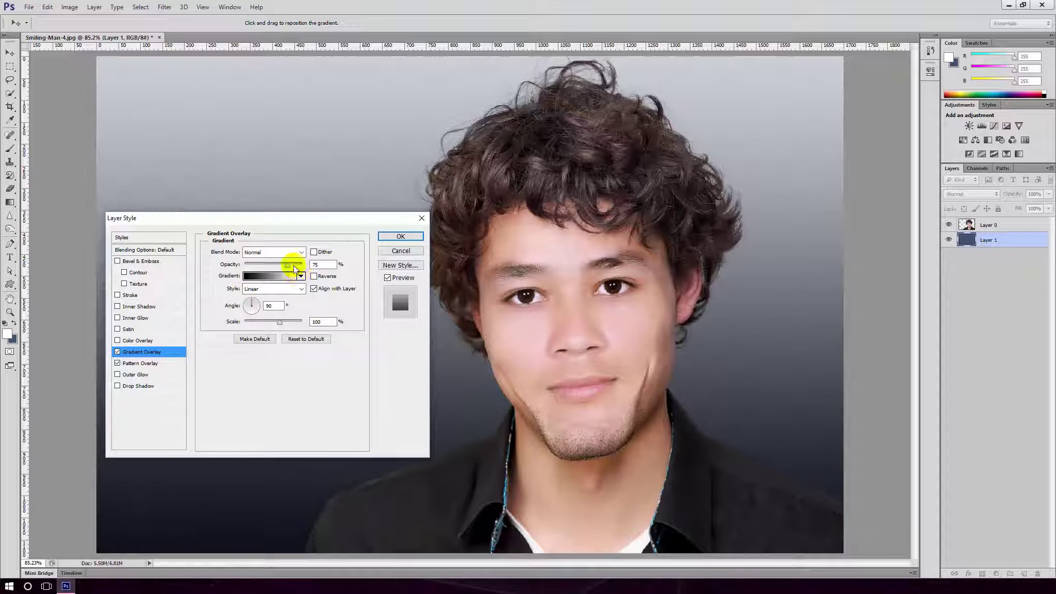
pyautogui.moveTo(295, 269); pyautogui.dragTo(292, 268)
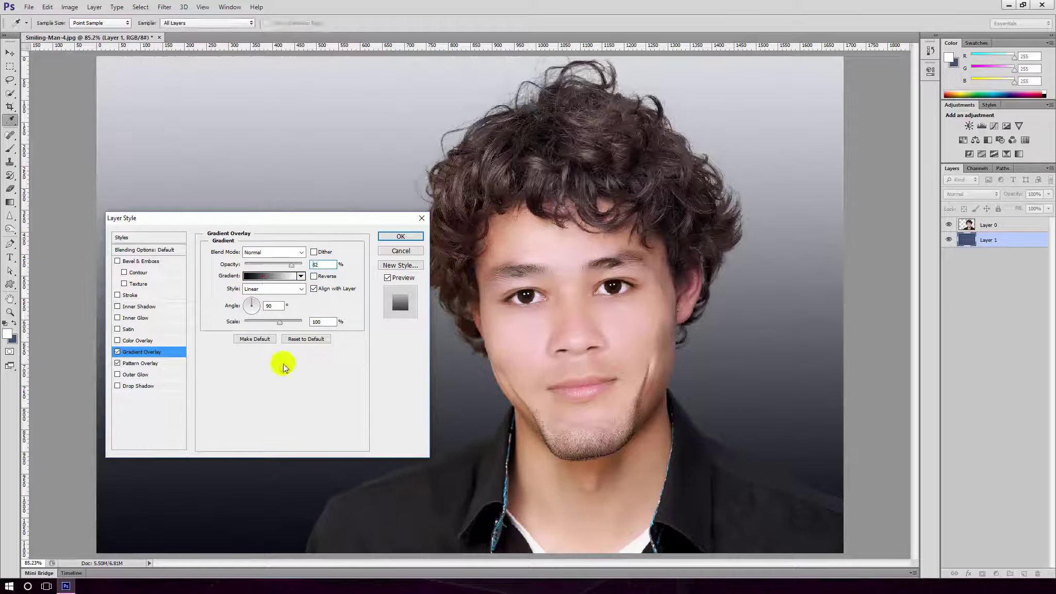
# Step: Change the gradient's black start stop to dark grey 4b4b4b and apply the Layer Style
pyautogui.click(271, 276)
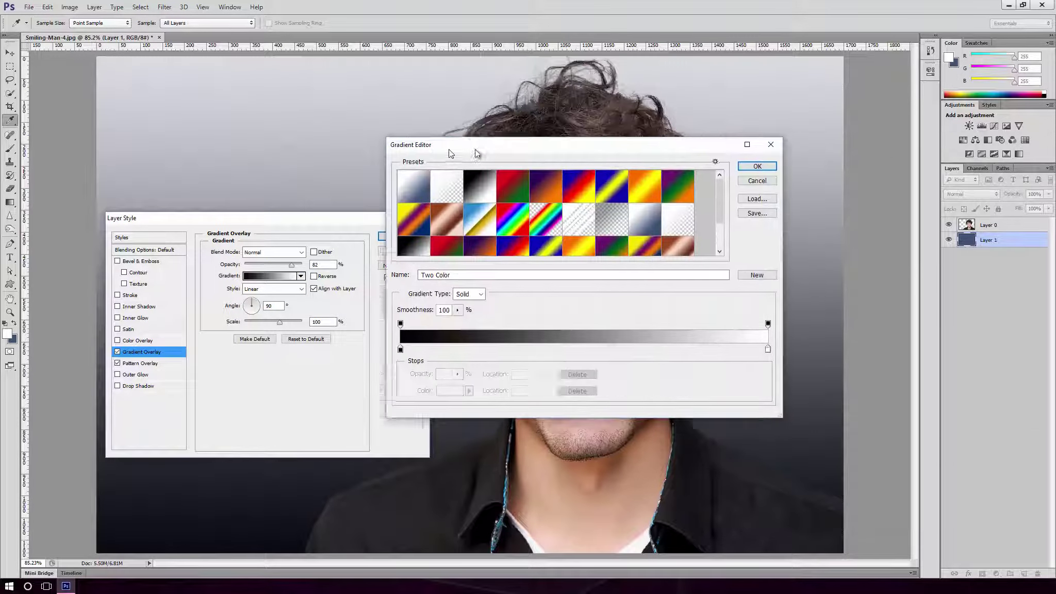
pyautogui.moveTo(480, 148); pyautogui.dragTo(502, 256)
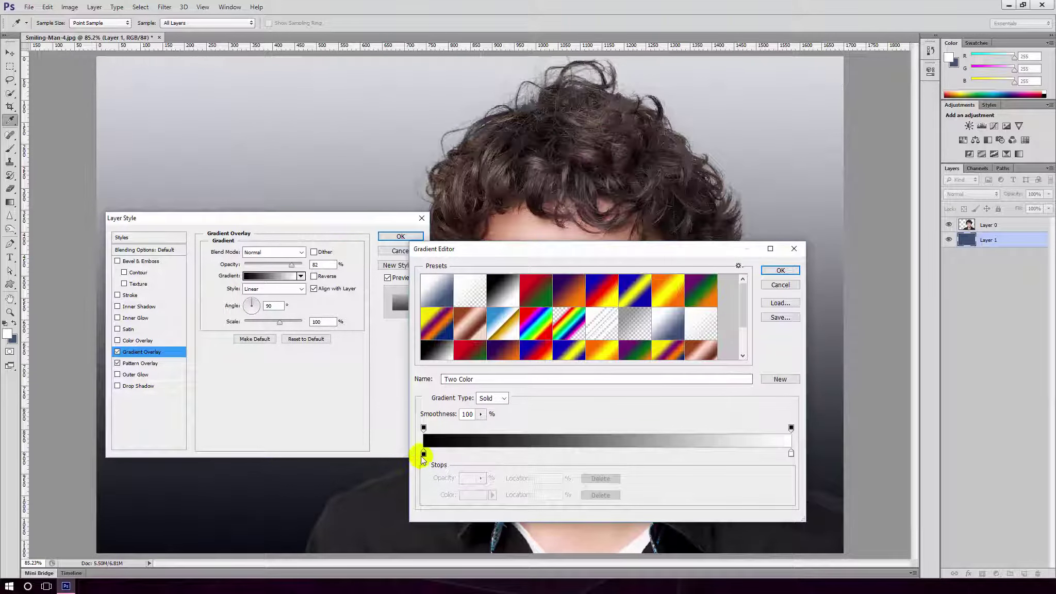
pyautogui.click(423, 453)
pyautogui.click(471, 495)
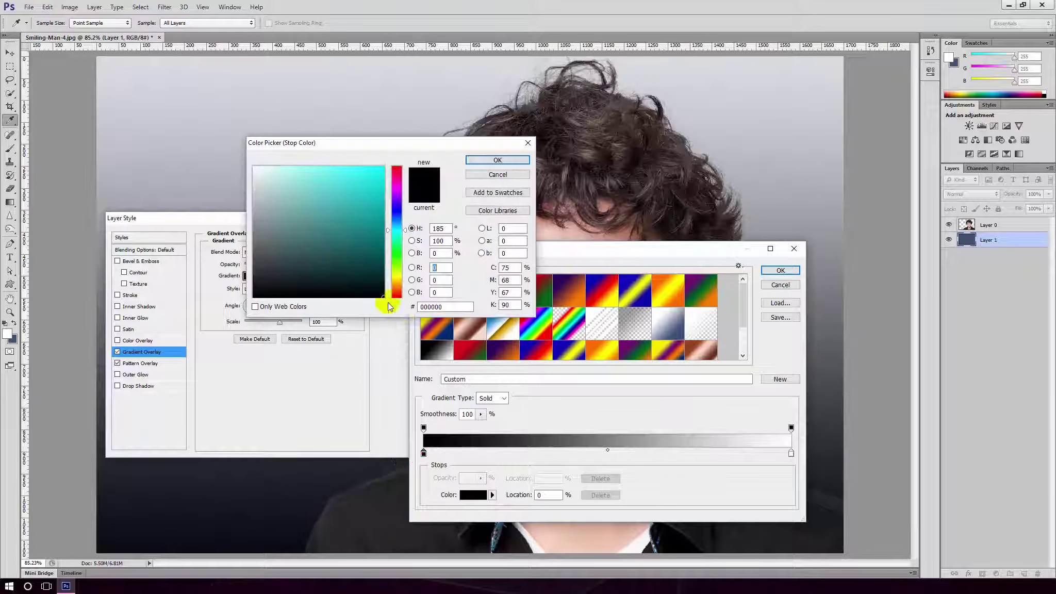
pyautogui.moveTo(289, 211); pyautogui.dragTo(229, 263)
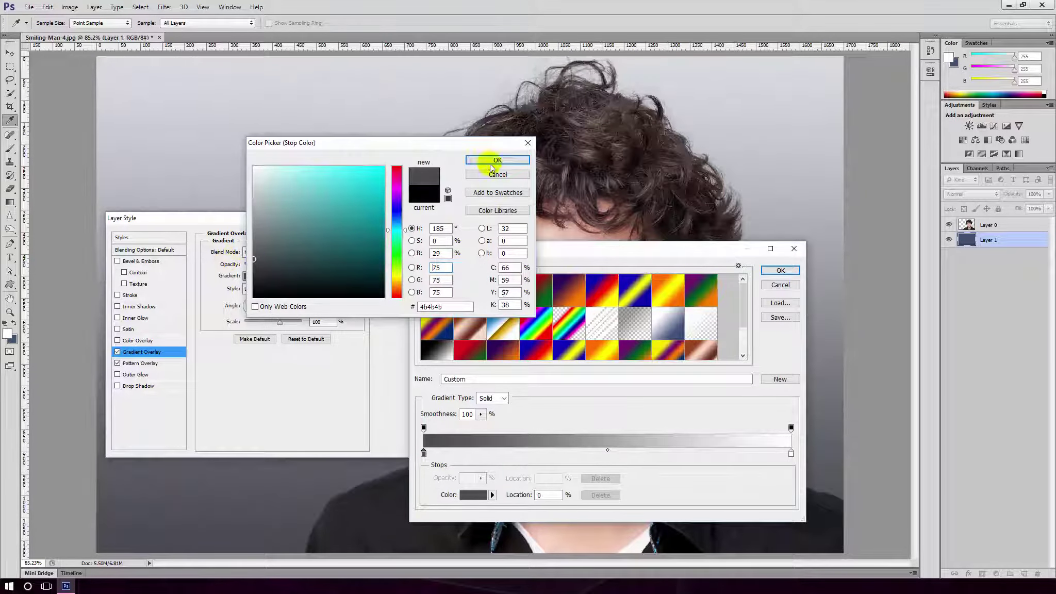
pyautogui.click(497, 160)
pyautogui.click(782, 270)
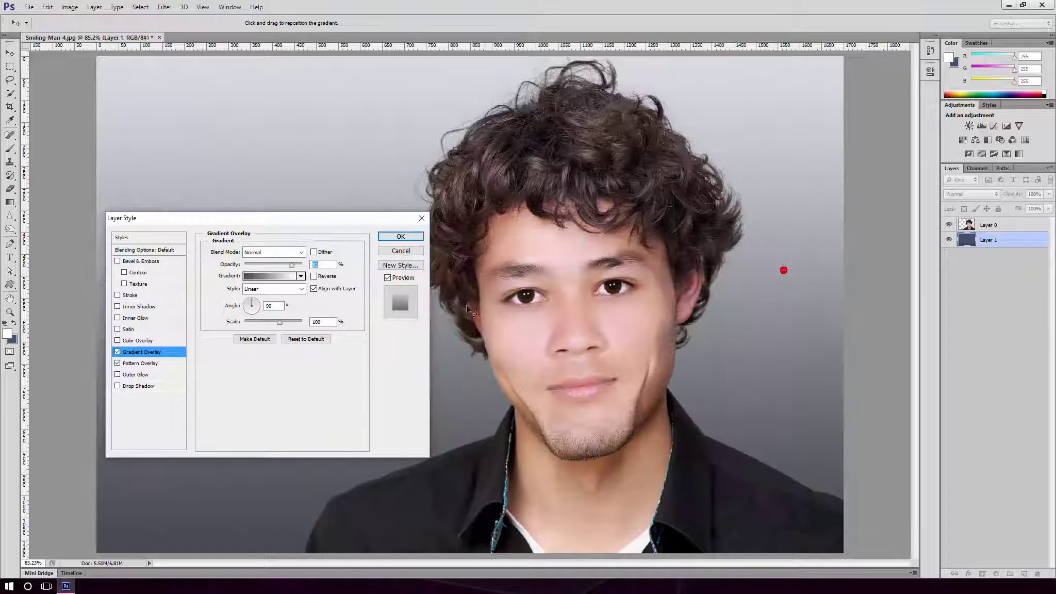
pyautogui.click(400, 239)
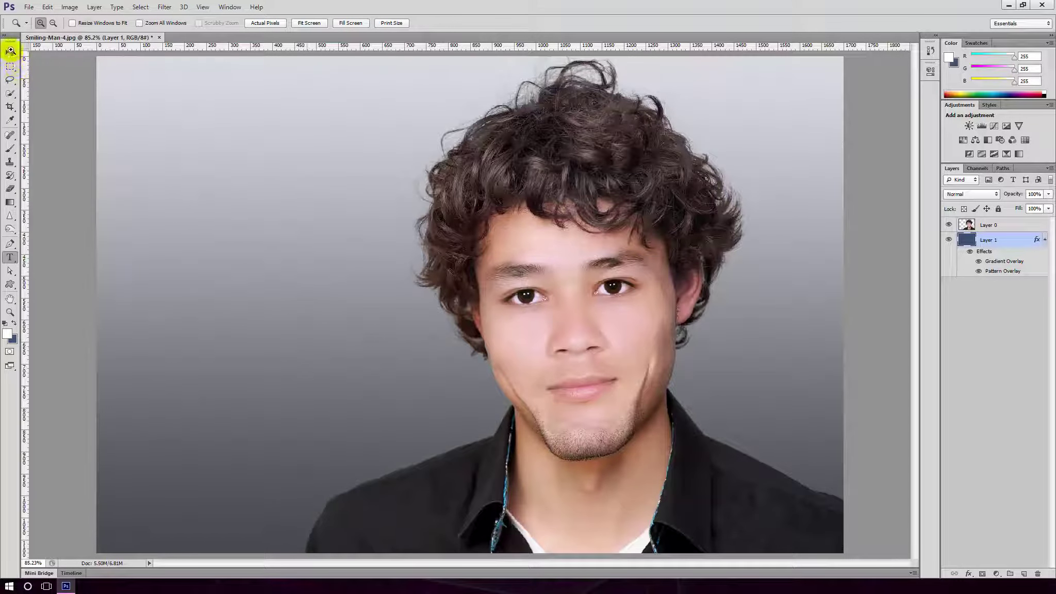
# Step: Add a white 48 pt text layer reading THANKS on the picture's left
pyautogui.press('t')
pyautogui.click(179, 369)
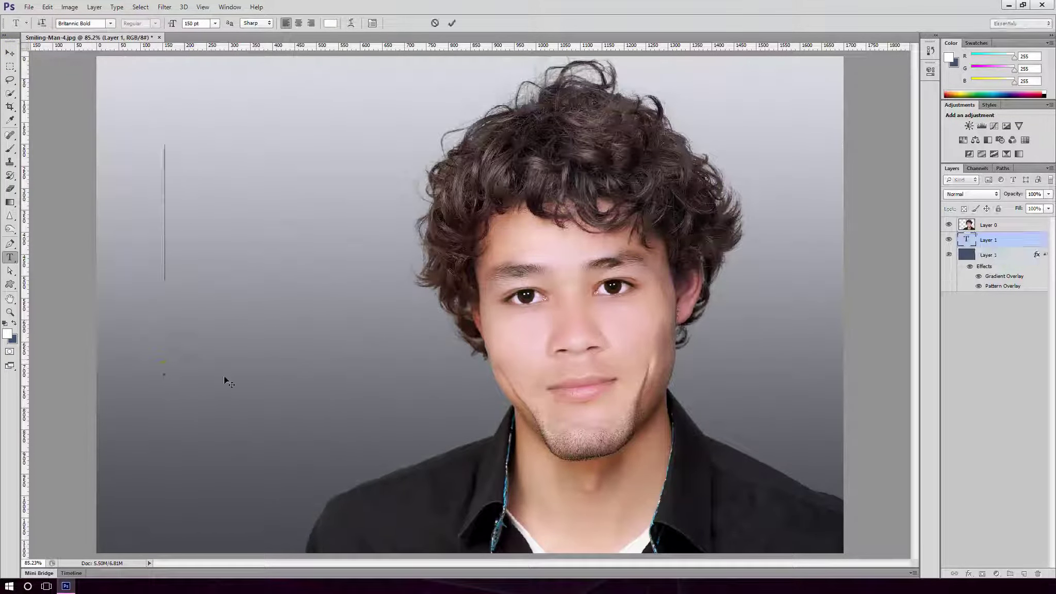
pyautogui.click(215, 23)
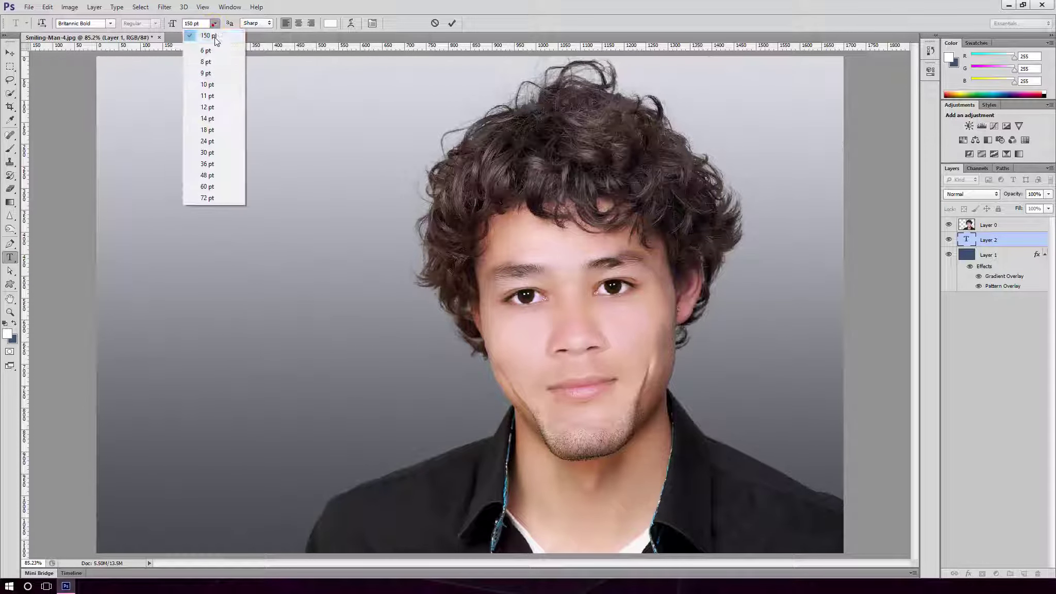
pyautogui.click(207, 175)
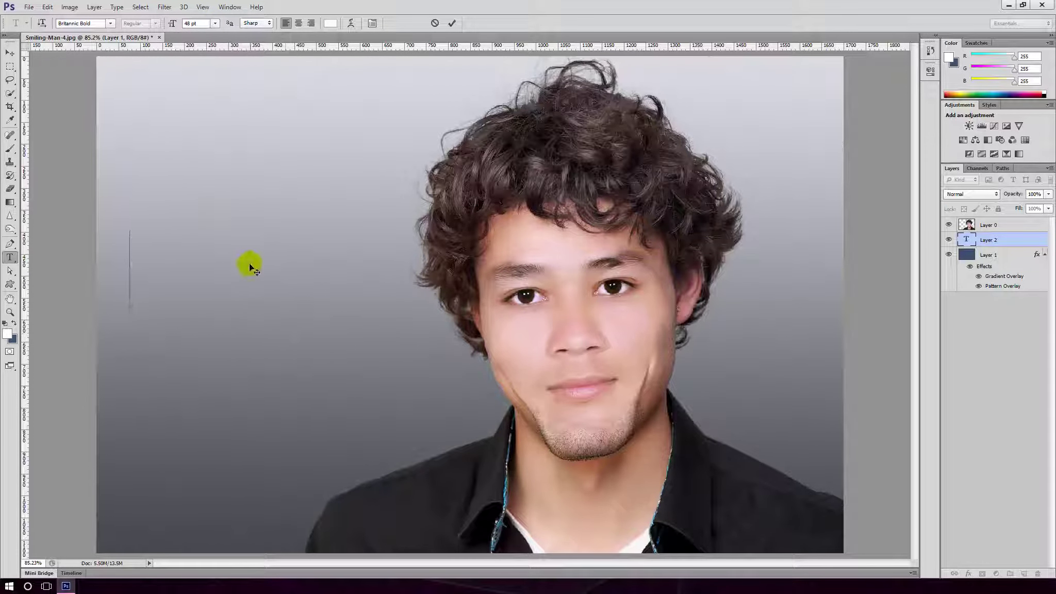
pyautogui.write('THANKS')
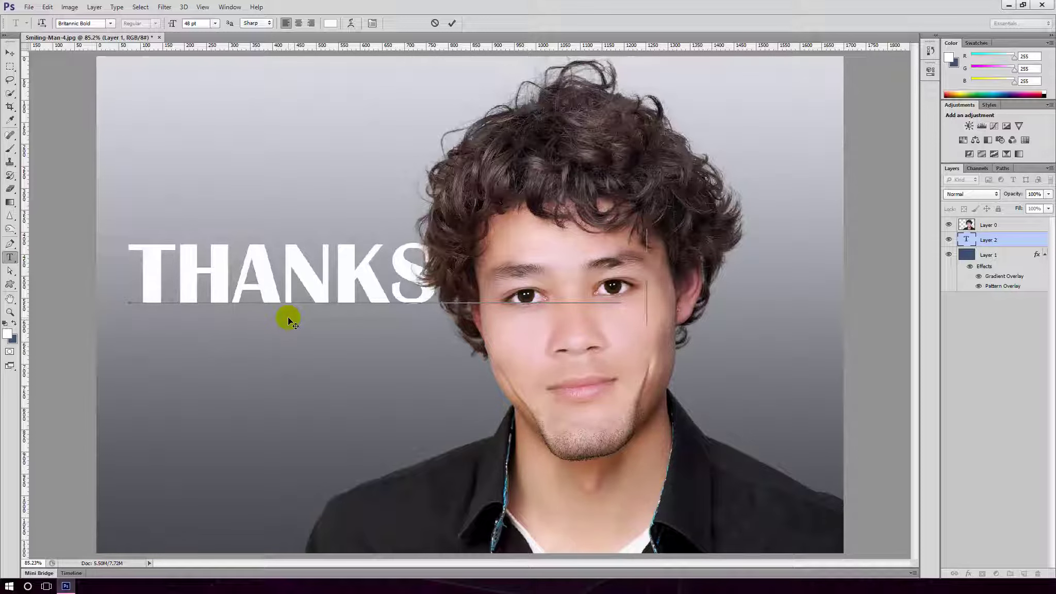
pyautogui.moveTo(644, 279); pyautogui.dragTo(128, 272)
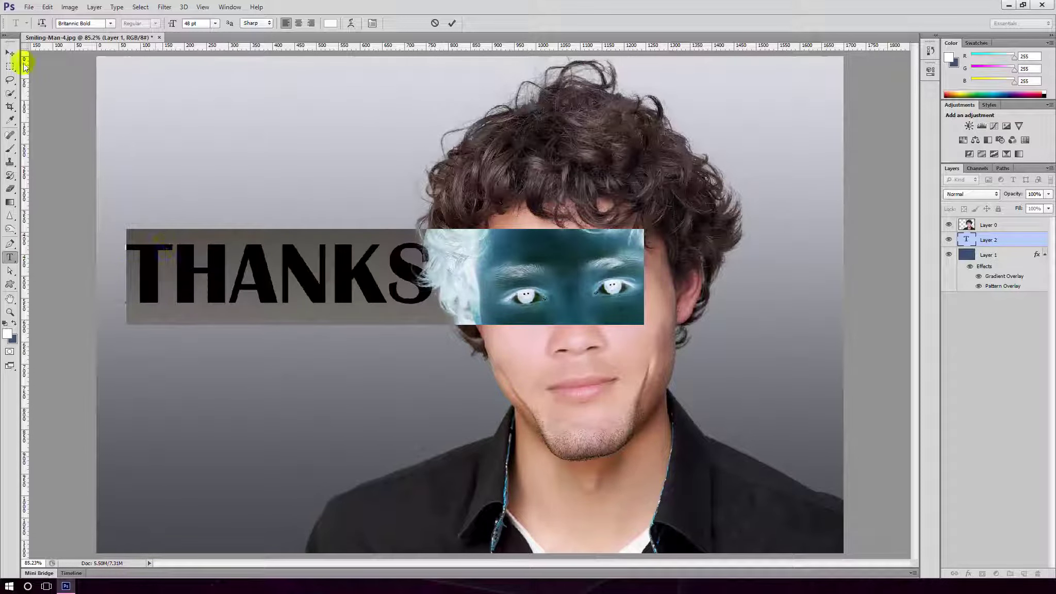
pyautogui.click(11, 54)
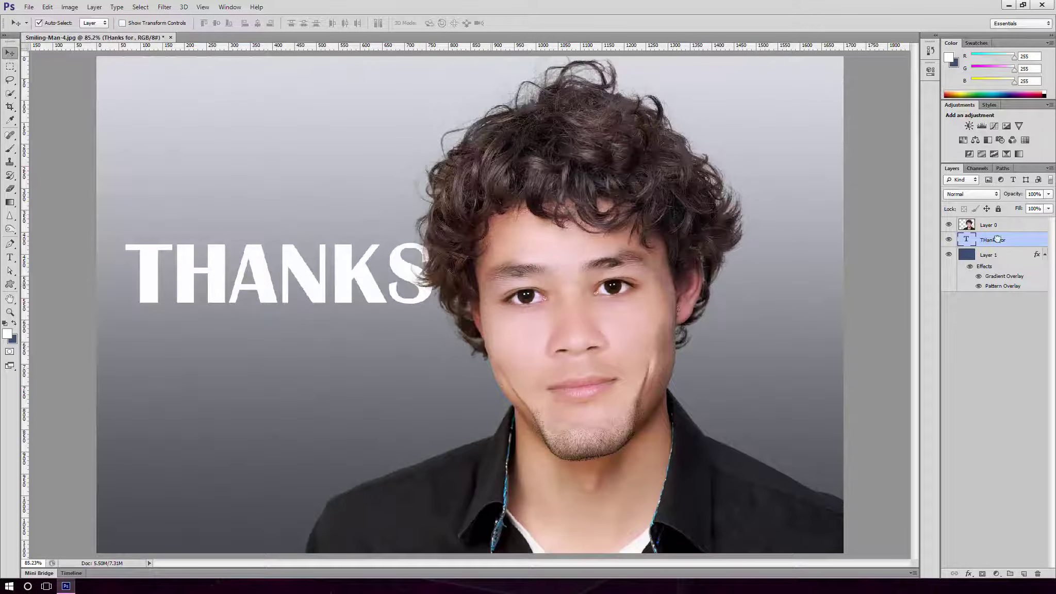
# Step: Move the text layer above Layer 0 to the bottom, making it THANKS FOR WATCHING at 30 pt
pyautogui.moveTo(997, 239); pyautogui.dragTo(993, 222)
pyautogui.moveTo(474, 269); pyautogui.dragTo(450, 486)
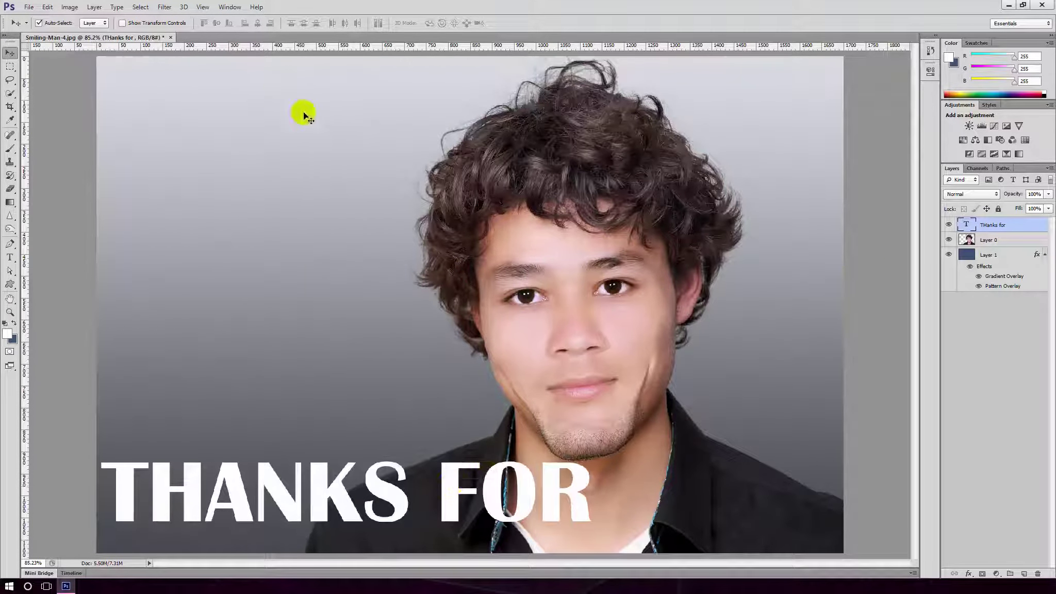
pyautogui.press('t')
pyautogui.click(588, 472)
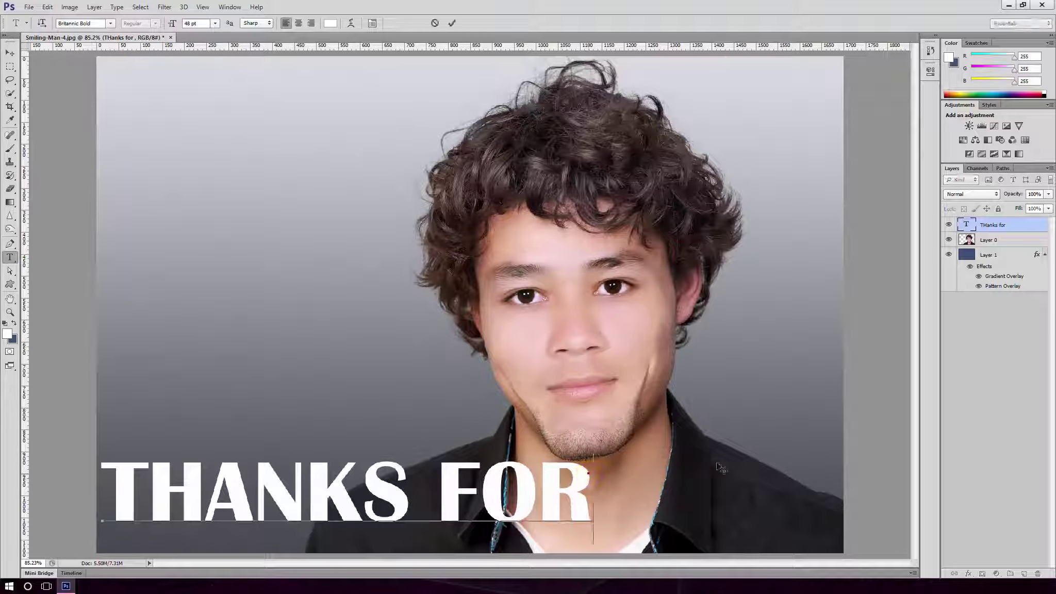
pyautogui.write('wat')
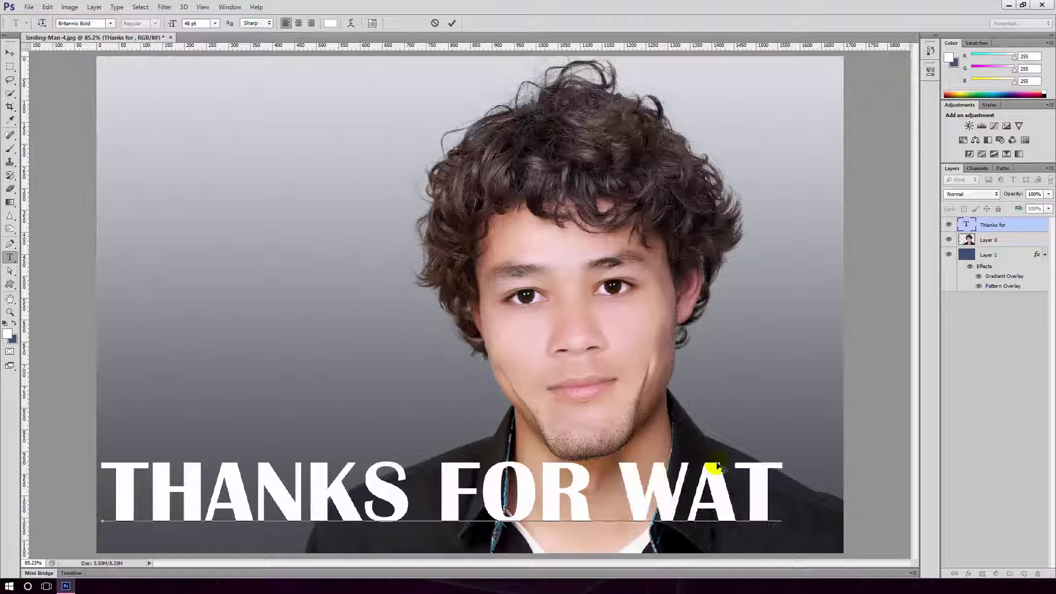
pyautogui.write('c')
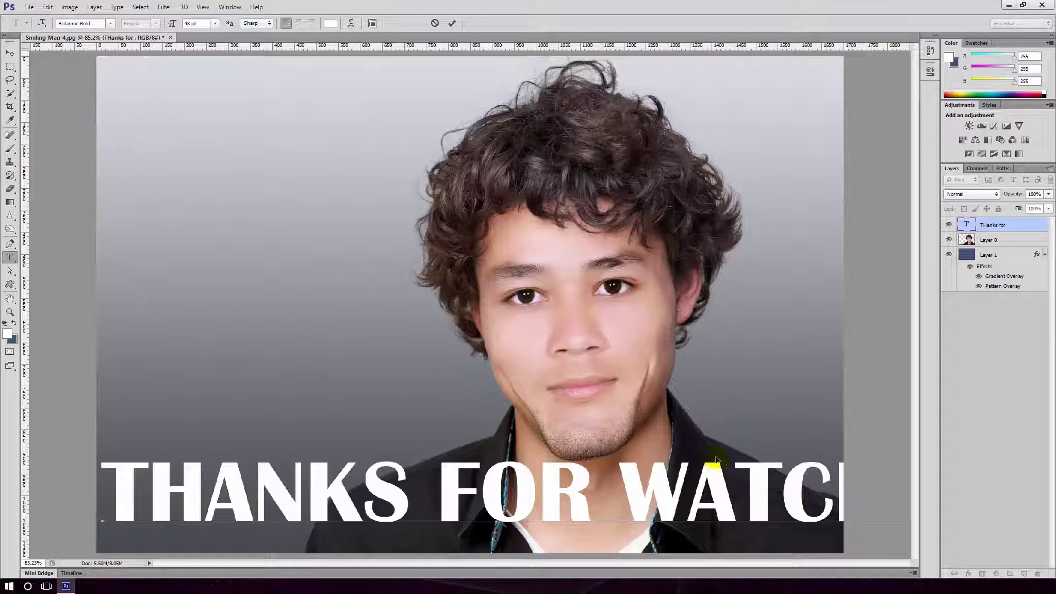
pyautogui.hotkey('ctrl', 'a')
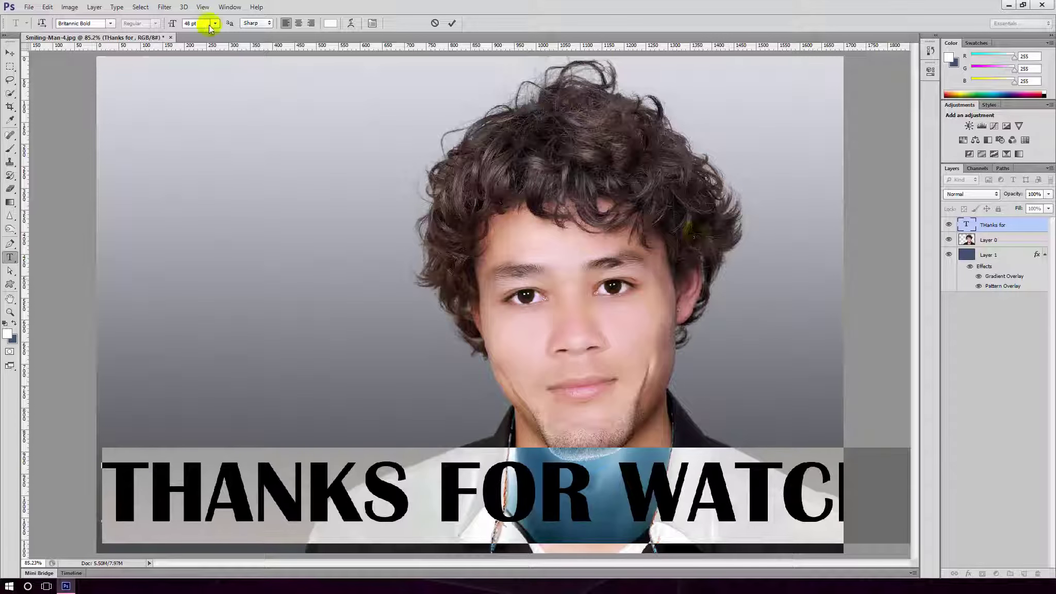
pyautogui.click(211, 24)
pyautogui.click(212, 162)
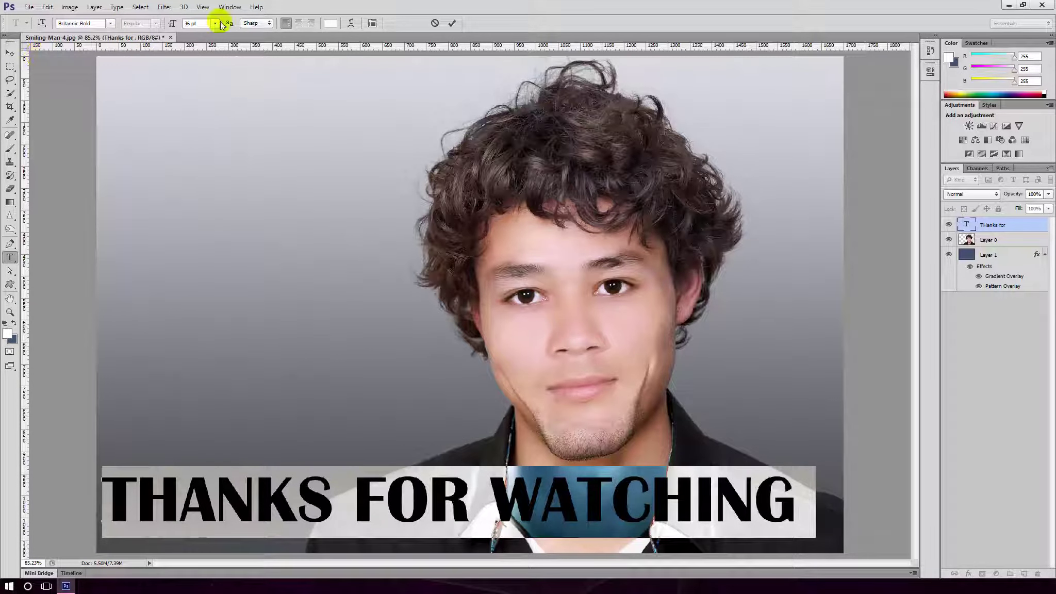
pyautogui.click(216, 23)
pyautogui.click(209, 150)
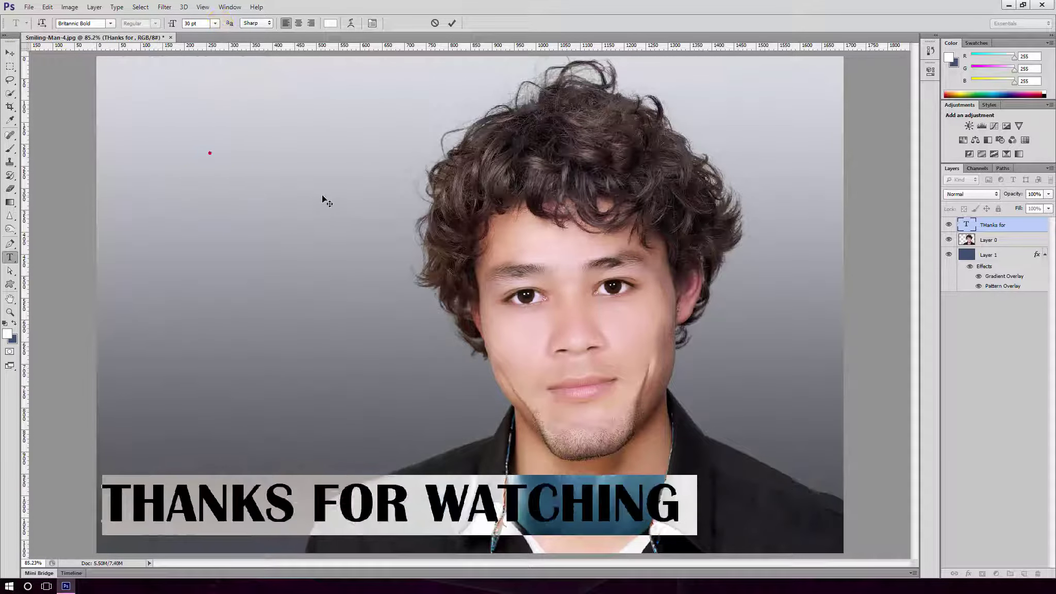
pyautogui.click(10, 54)
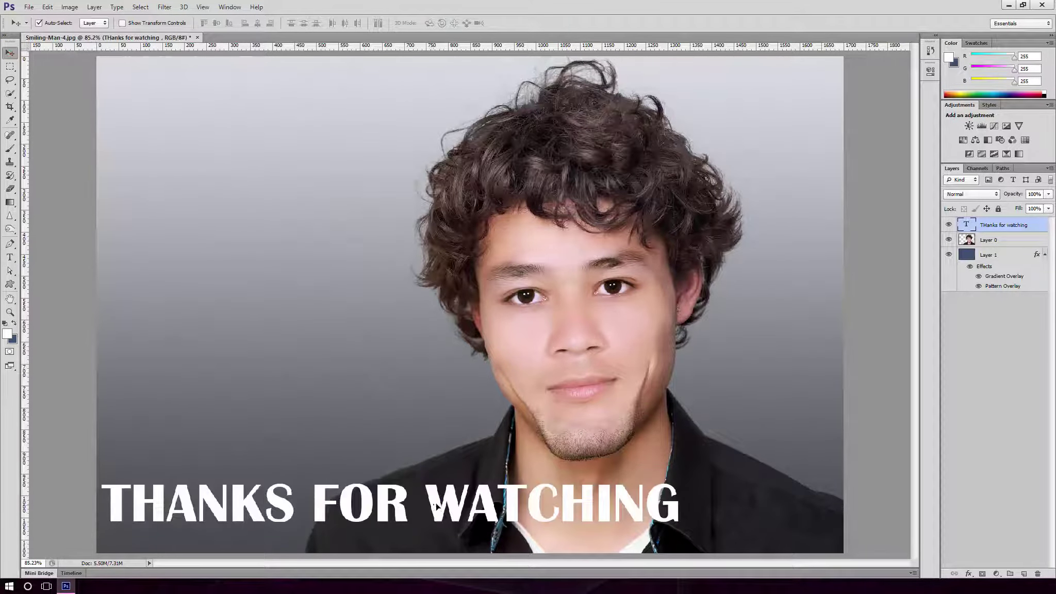
# Step: Drag the caption slightly lower, just beneath the man's chest
pyautogui.moveTo(435, 505); pyautogui.dragTo(441, 521)
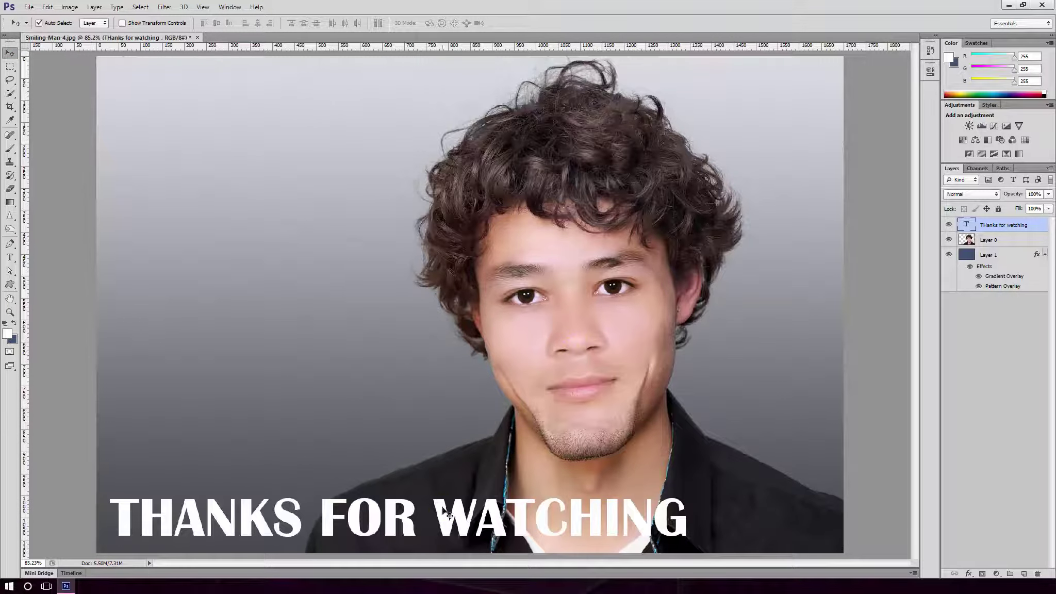
pyautogui.moveTo(448, 513); pyautogui.dragTo(439, 522)
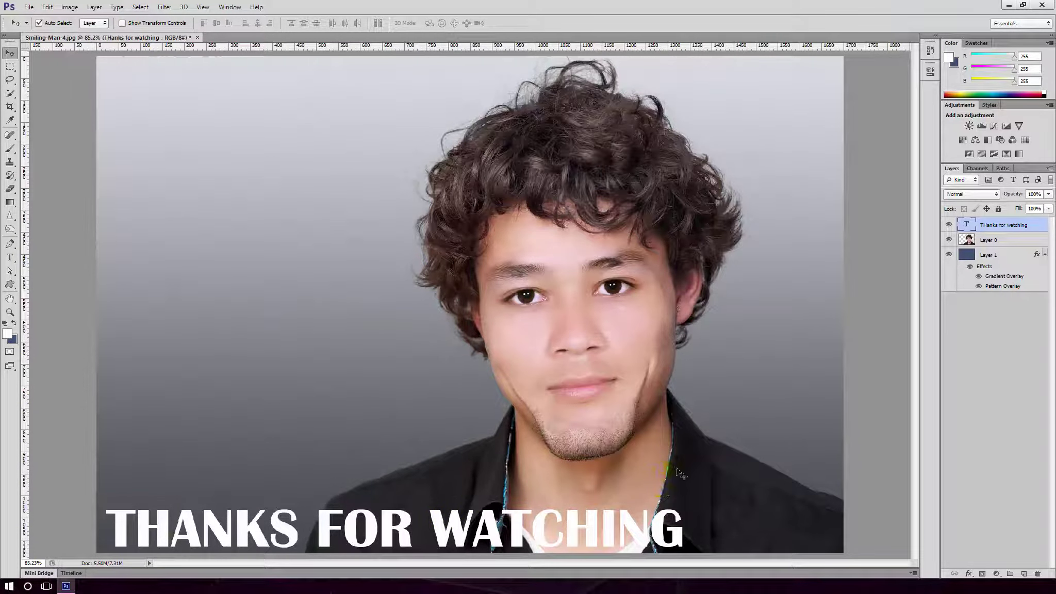